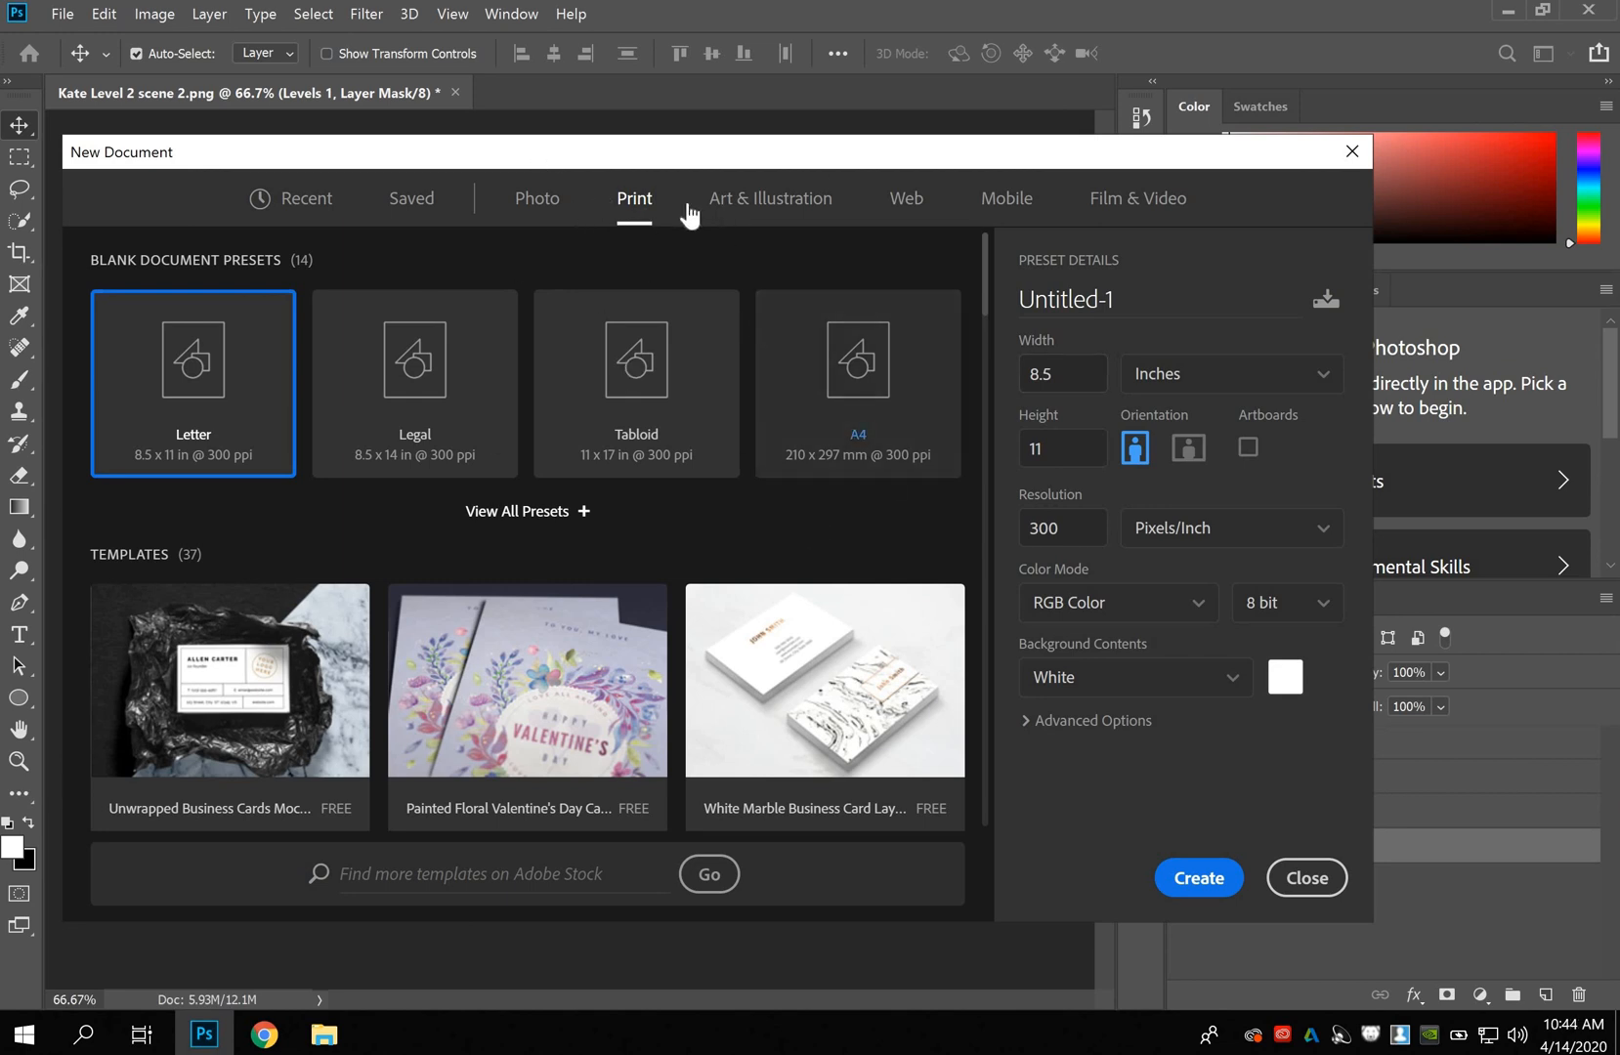
# Create a print document from the Letter preset in landscape orientation, 11 × 8.5 inches at 300 pixels/inch.
pyautogui.click(1190, 450)
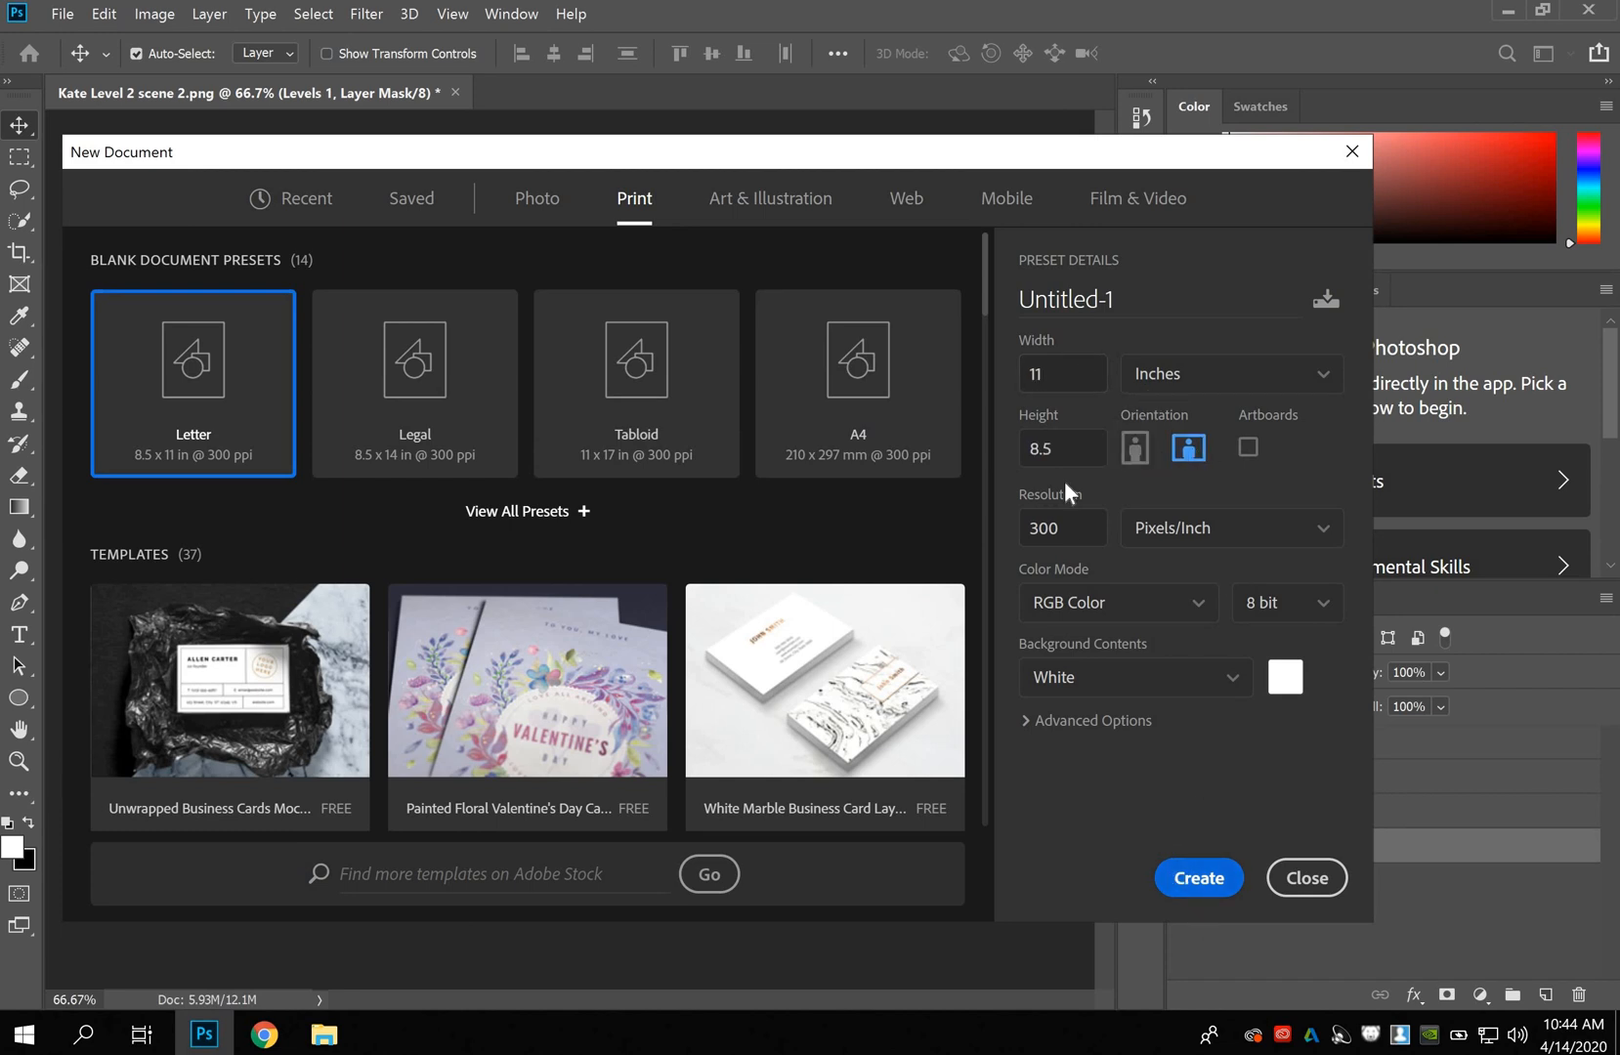
pyautogui.click(1199, 880)
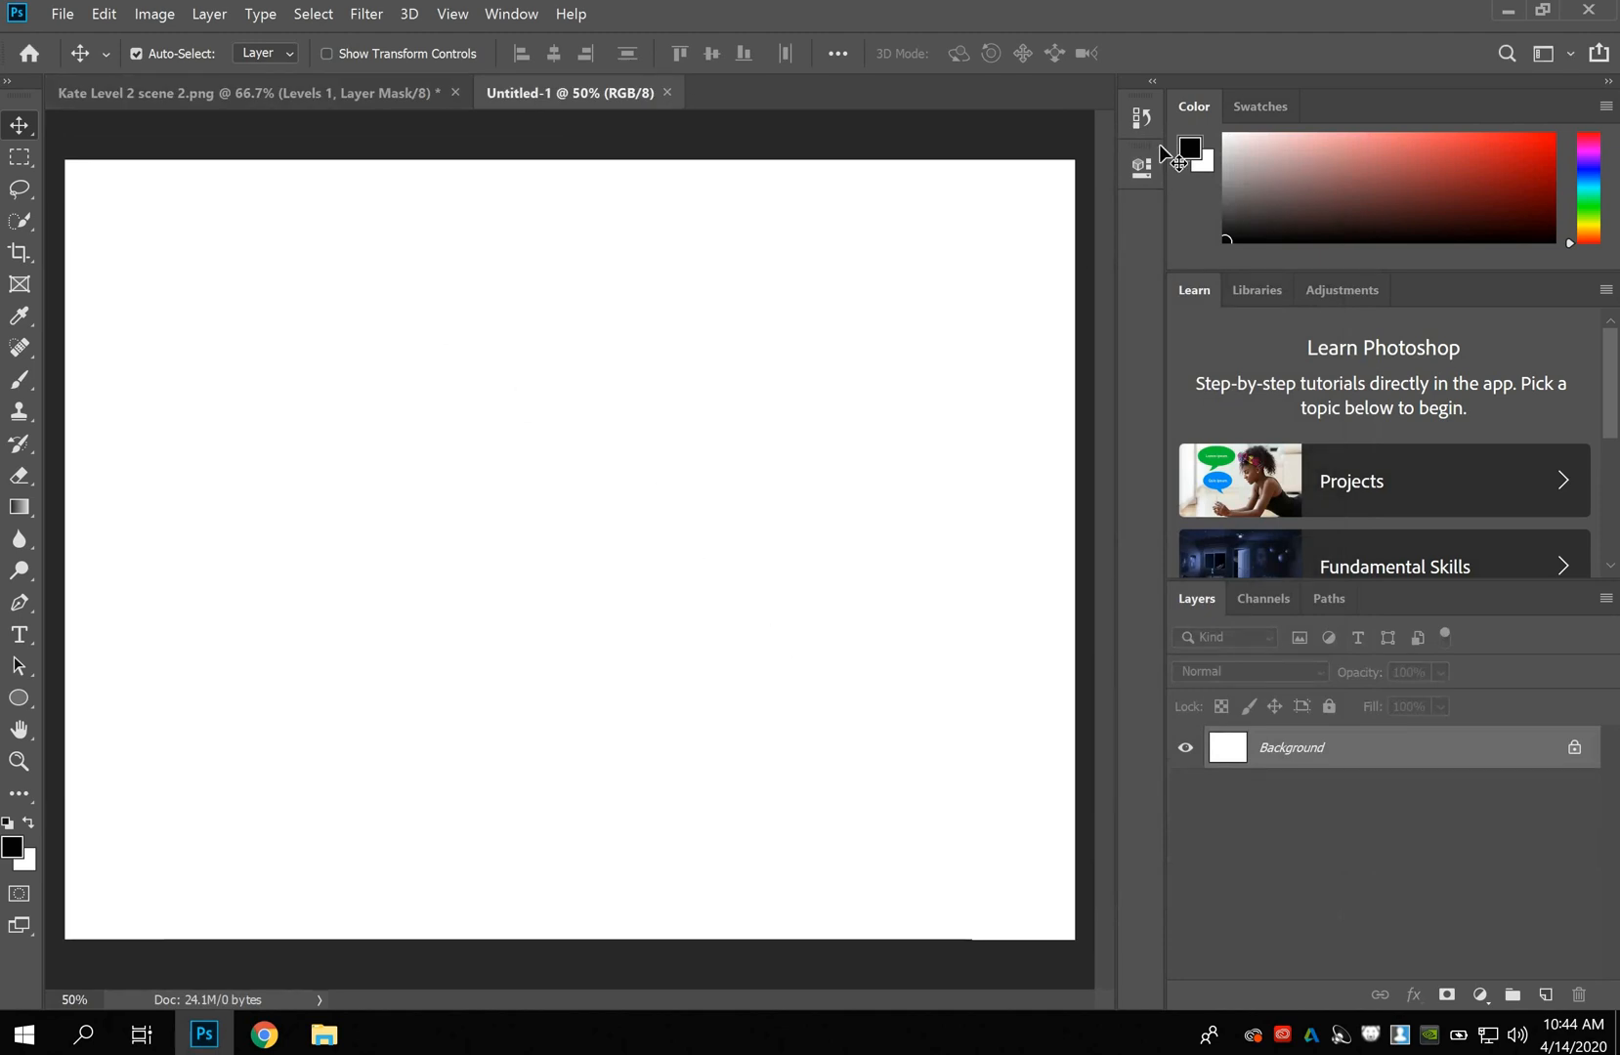
# Open the desktop image Kate Level 2 scene 2, the blue wave arch rendering, as its own document.
pyautogui.click(1510, 11)
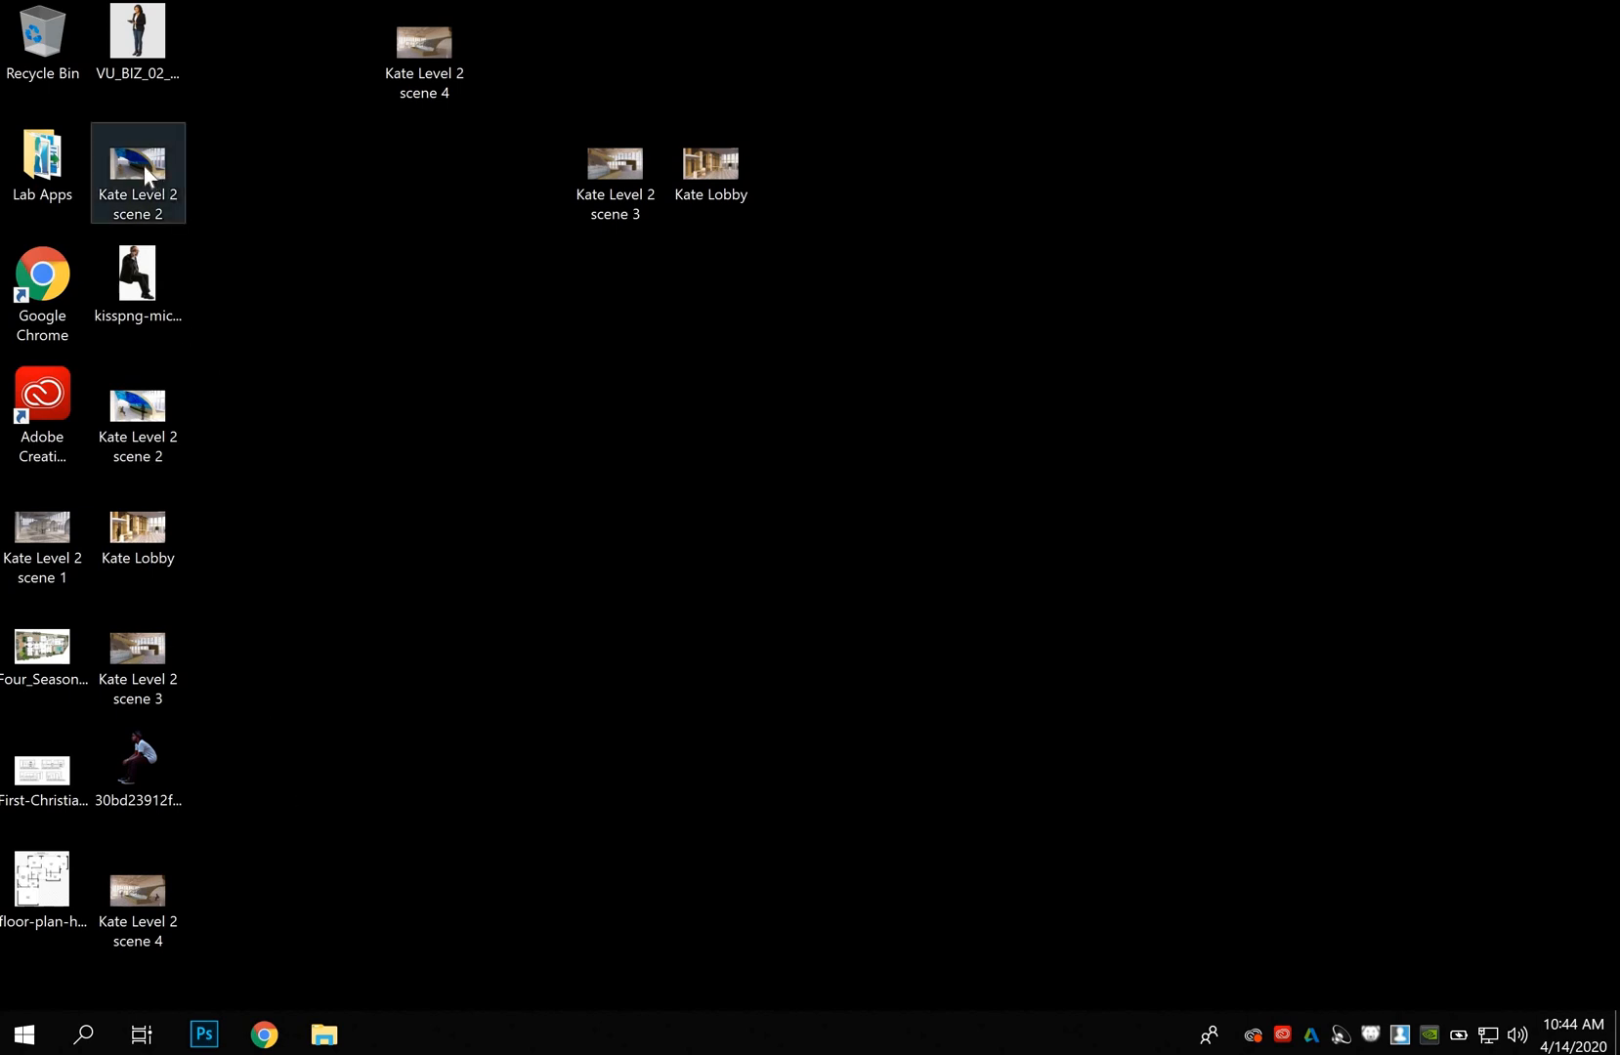
pyautogui.moveTo(142, 167); pyautogui.dragTo(1281, 758)
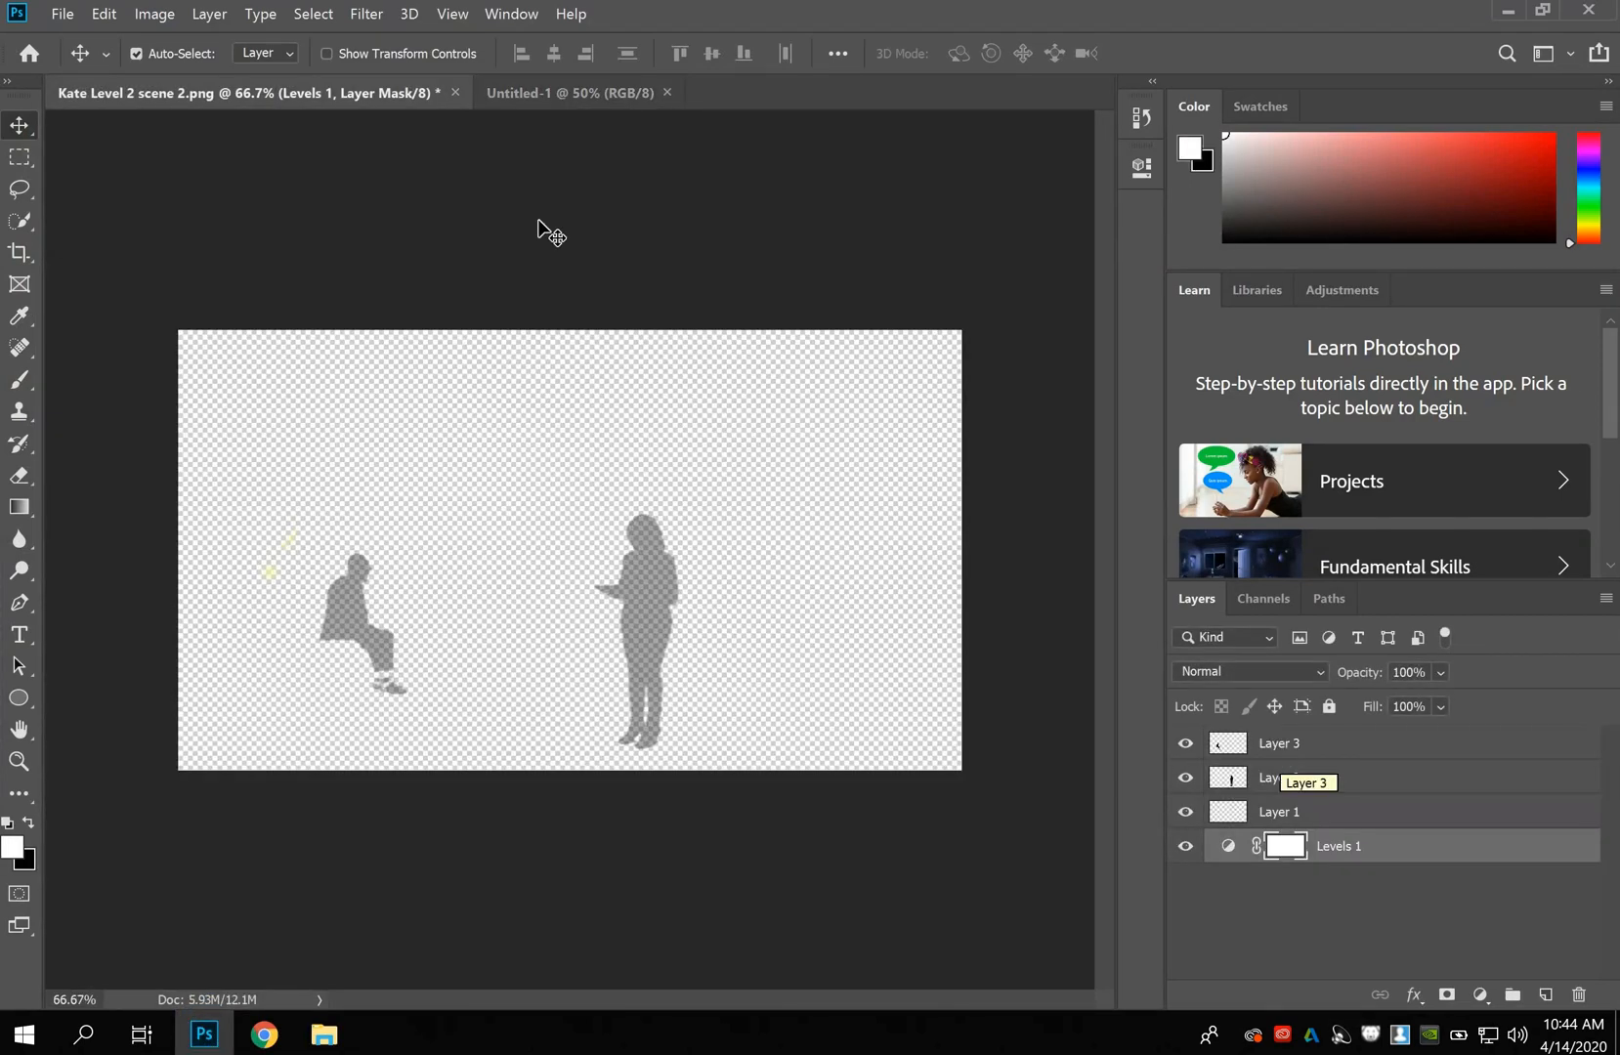
pyautogui.click(554, 96)
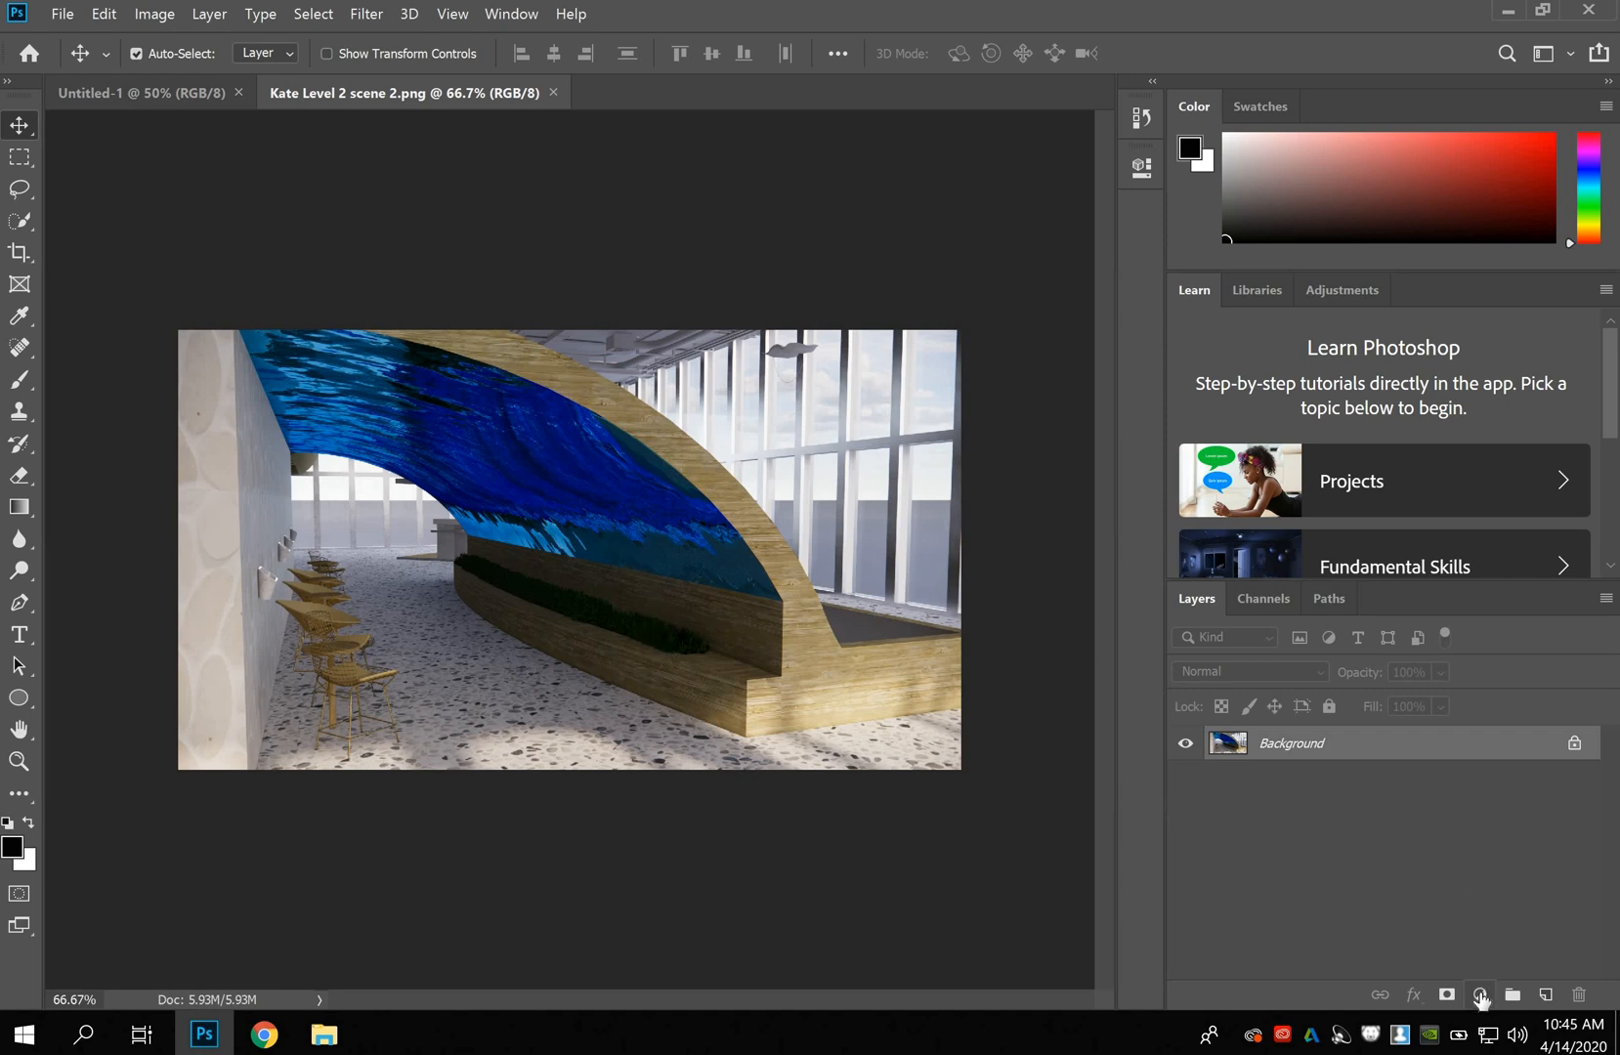
# Add a Levels adjustment layer above the rendering and apply the automatic levels correction.
pyautogui.click(1479, 997)
pyautogui.click(1479, 997)
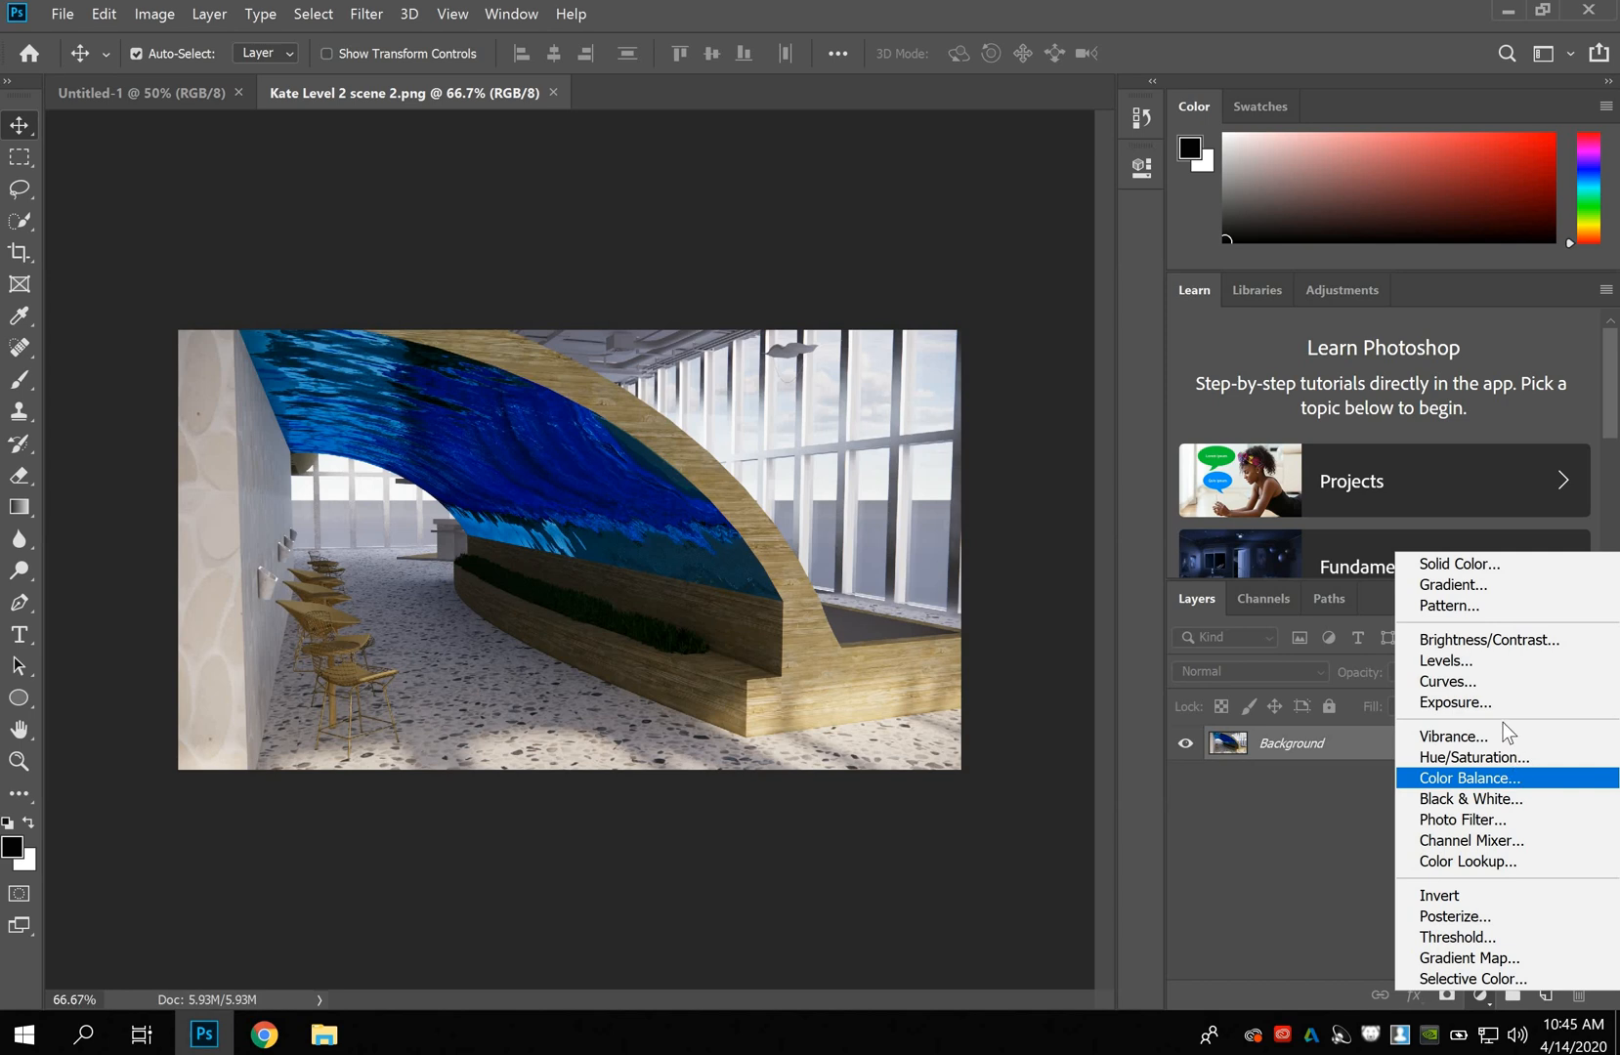
pyautogui.click(1459, 667)
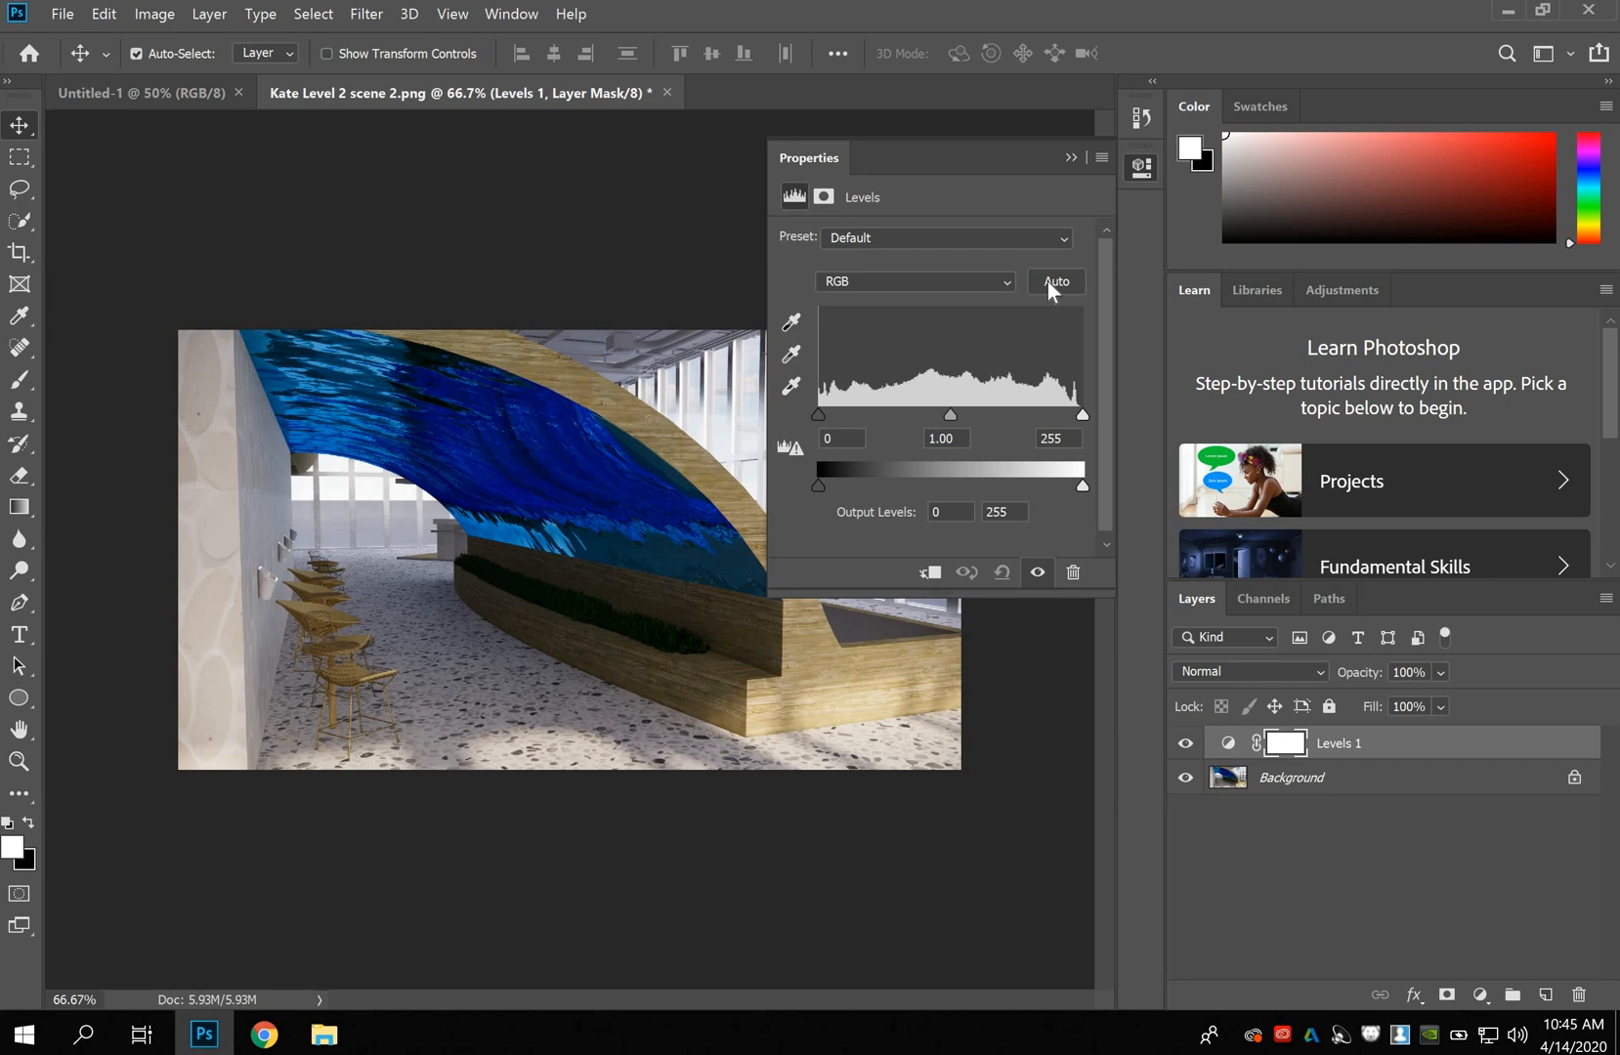
pyautogui.click(1049, 282)
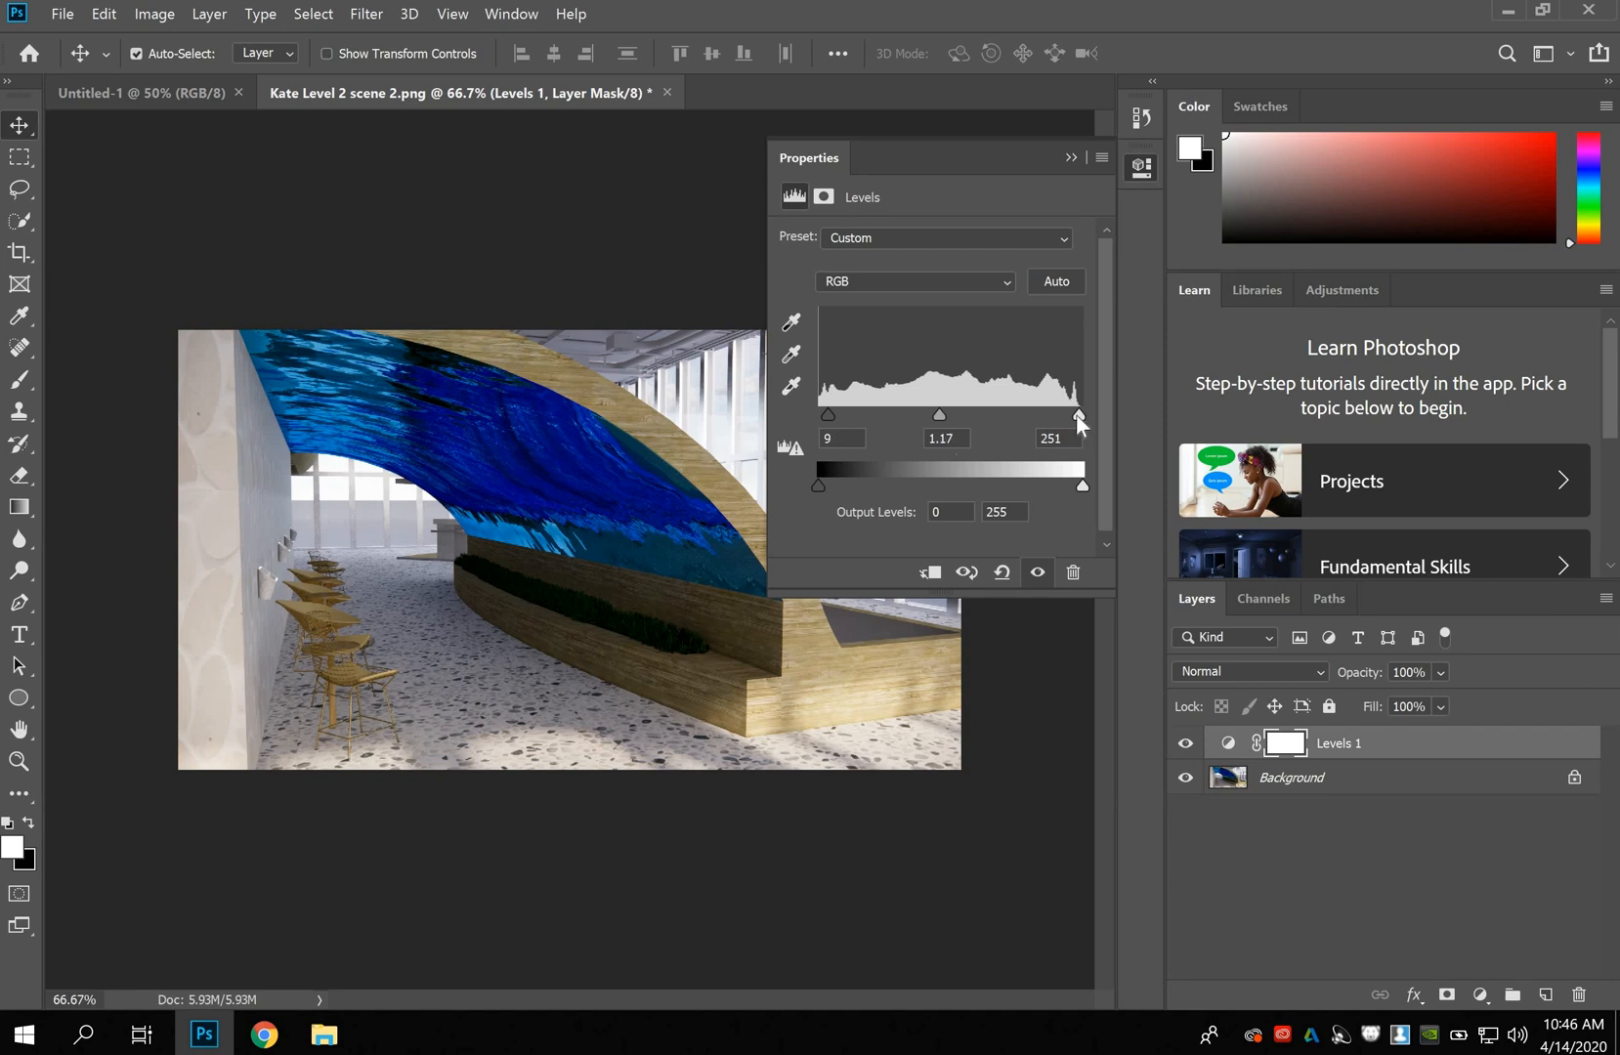
# Brighten the rendering in Levels with highlights at 233 and midtones at 1.62, and slightly lower the shadow input.
pyautogui.moveTo(1070, 416)
pyautogui.mouseDown()
pyautogui.moveTo(1036, 421)
pyautogui.moveTo(1059, 420)
pyautogui.mouseUp()
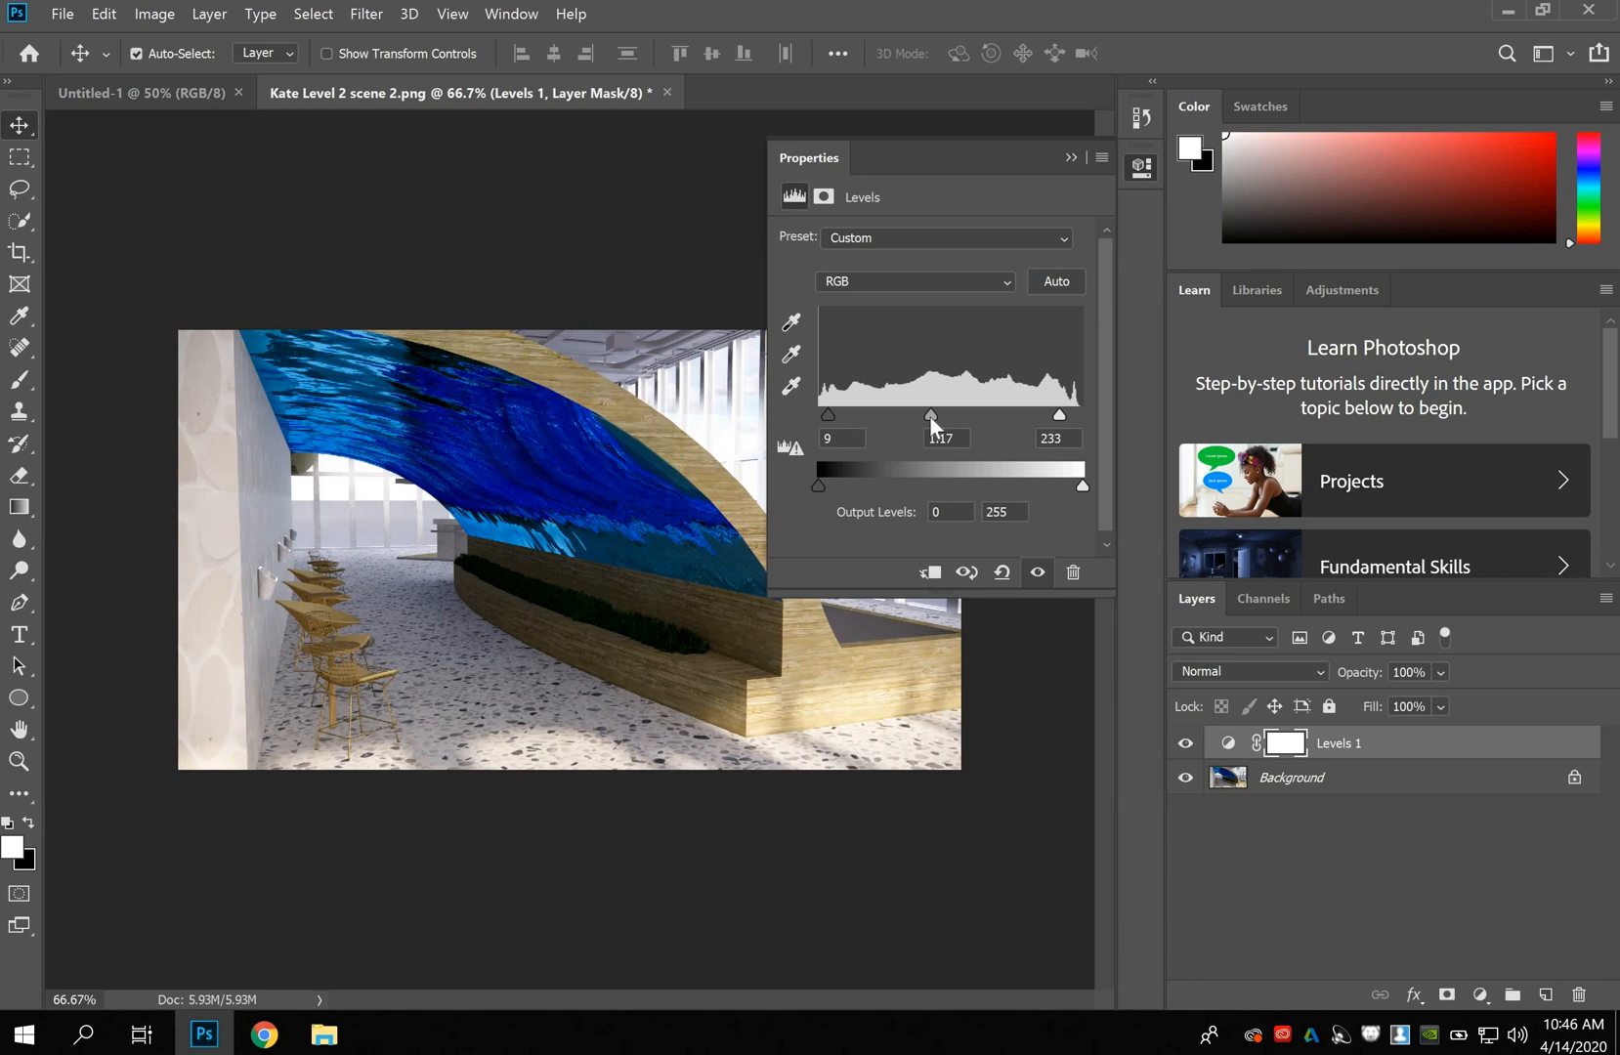
pyautogui.moveTo(921, 416); pyautogui.dragTo(904, 417)
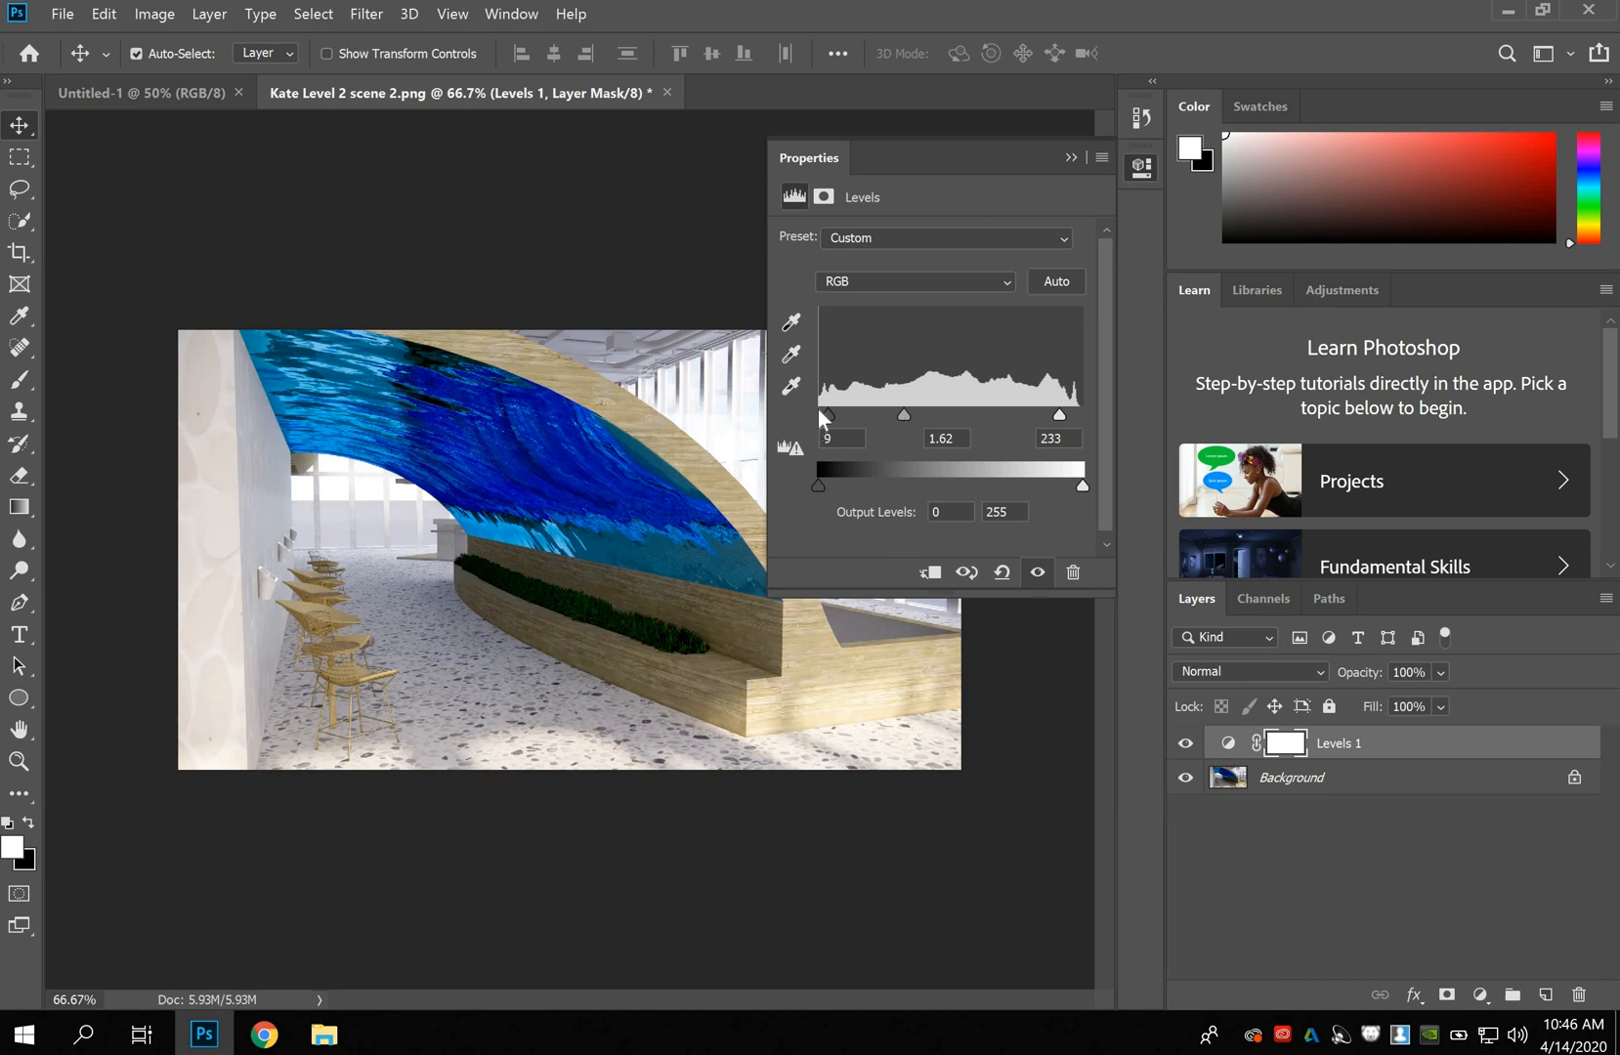
pyautogui.moveTo(827, 415); pyautogui.dragTo(825, 416)
pyautogui.click(1075, 157)
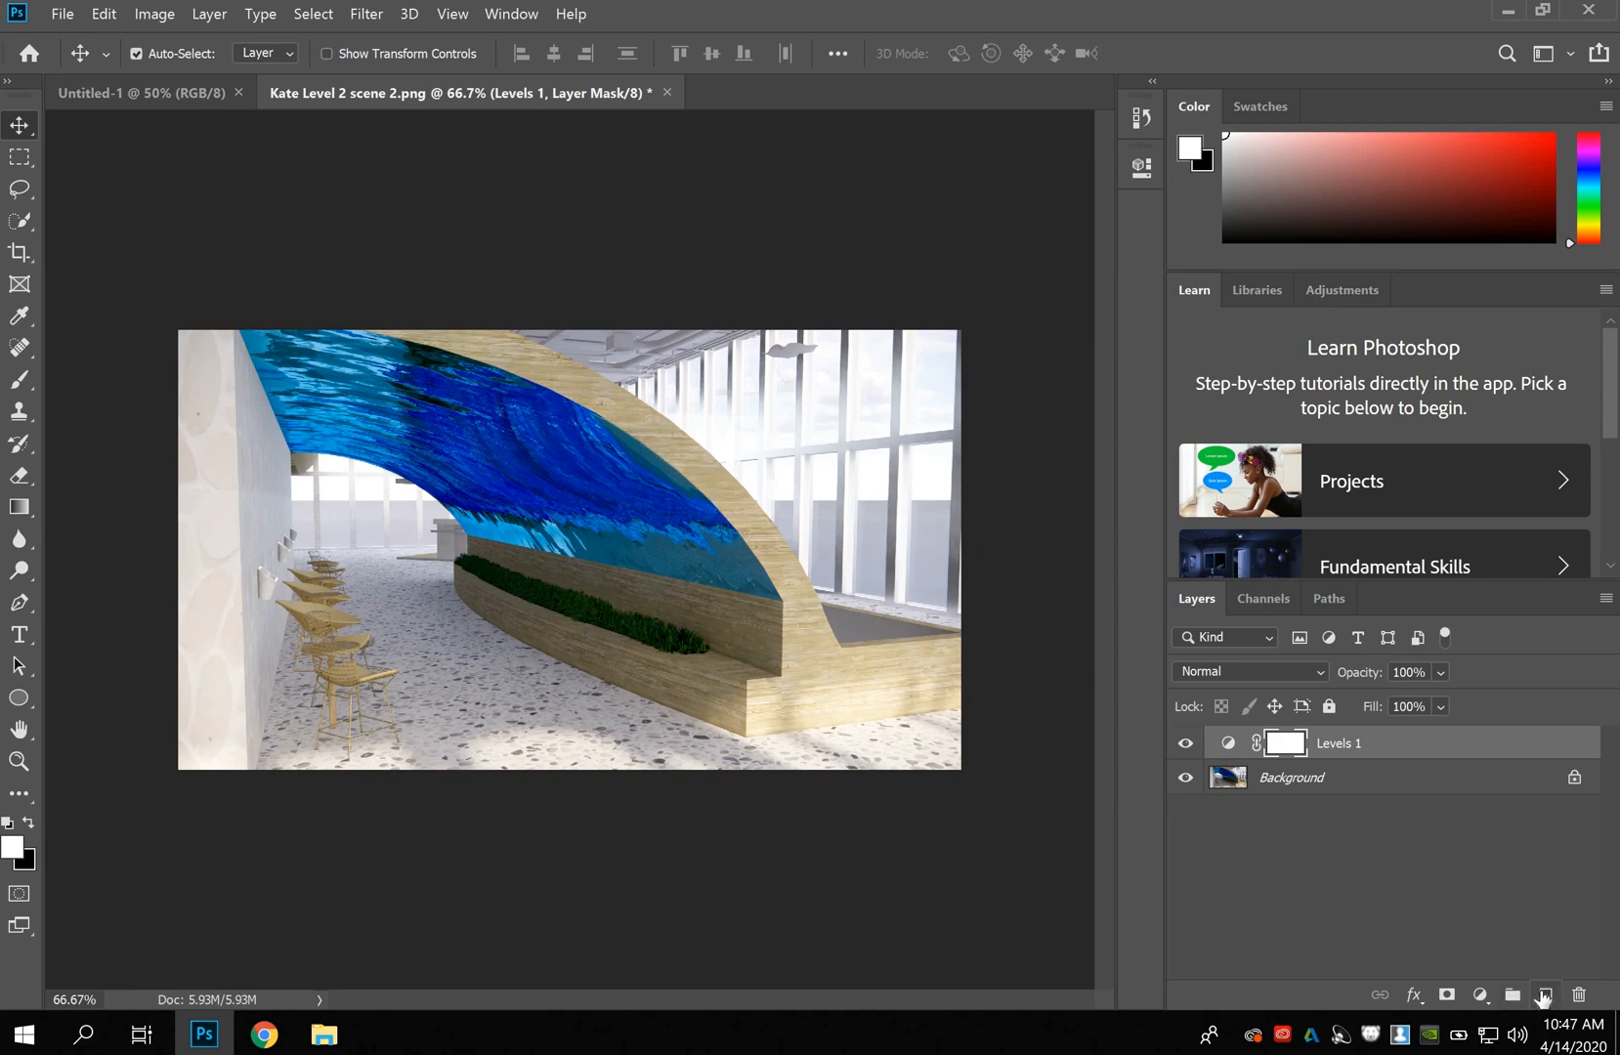
# Add an empty layer above the Levels adjustment and open the standing woman image VU_BIZ_02_351 as a separate document.
pyautogui.click(1544, 995)
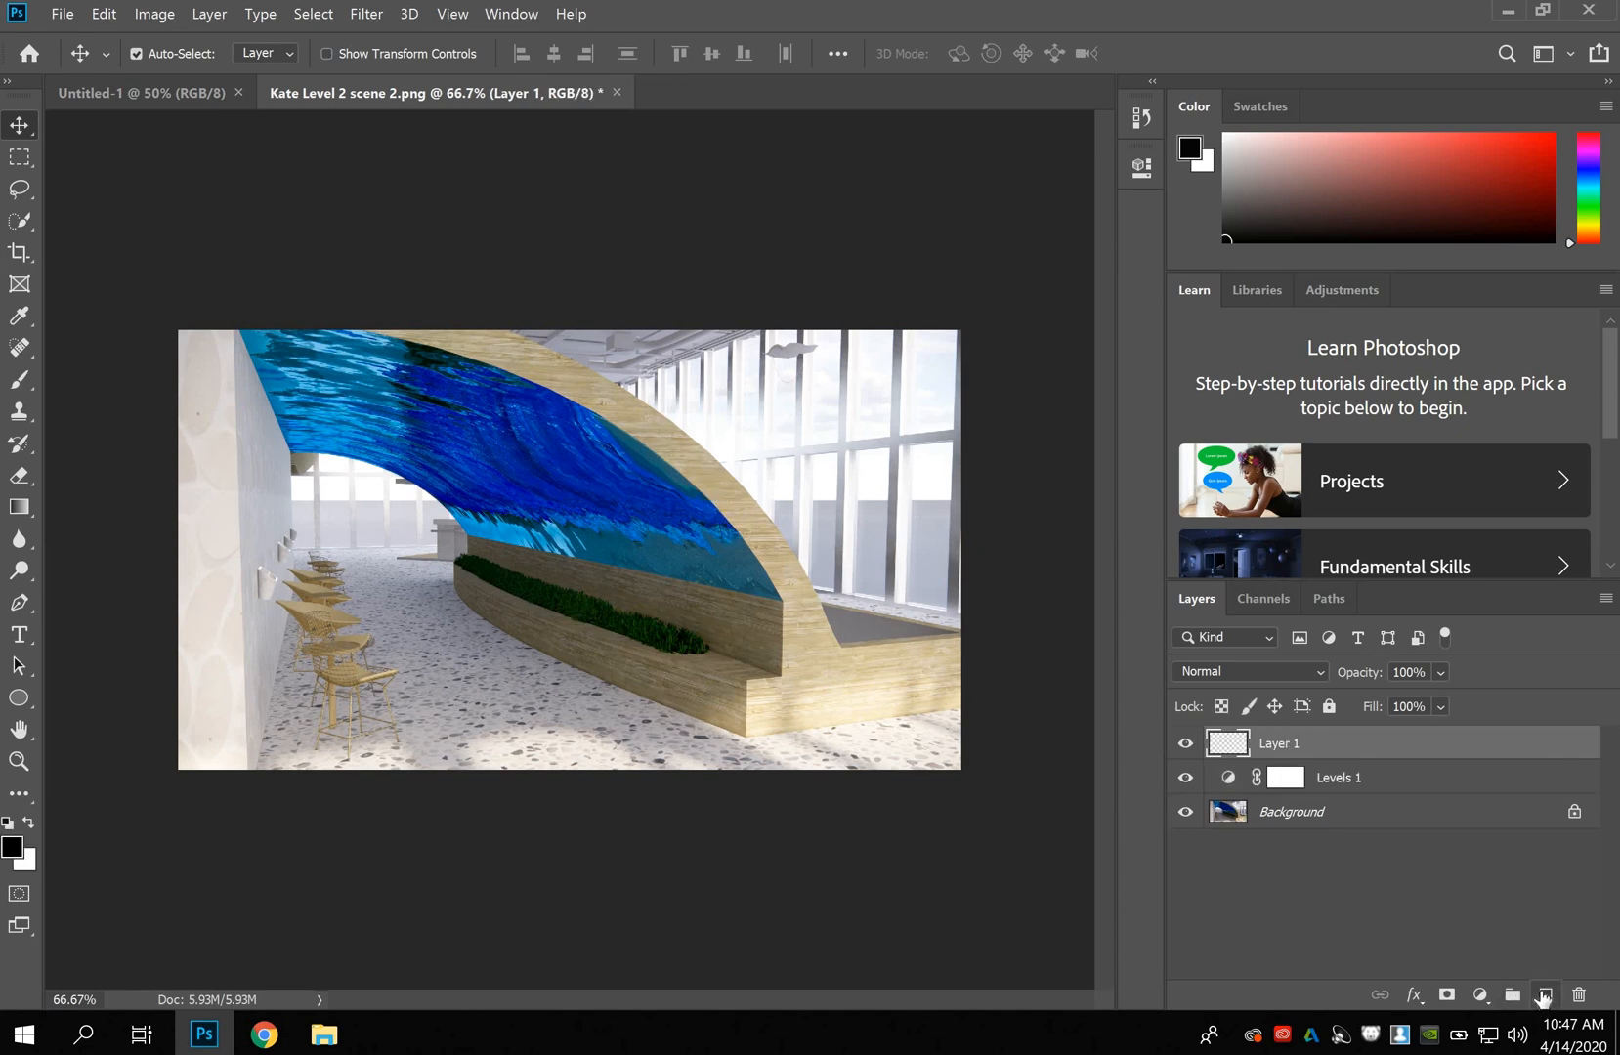
pyautogui.click(1508, 11)
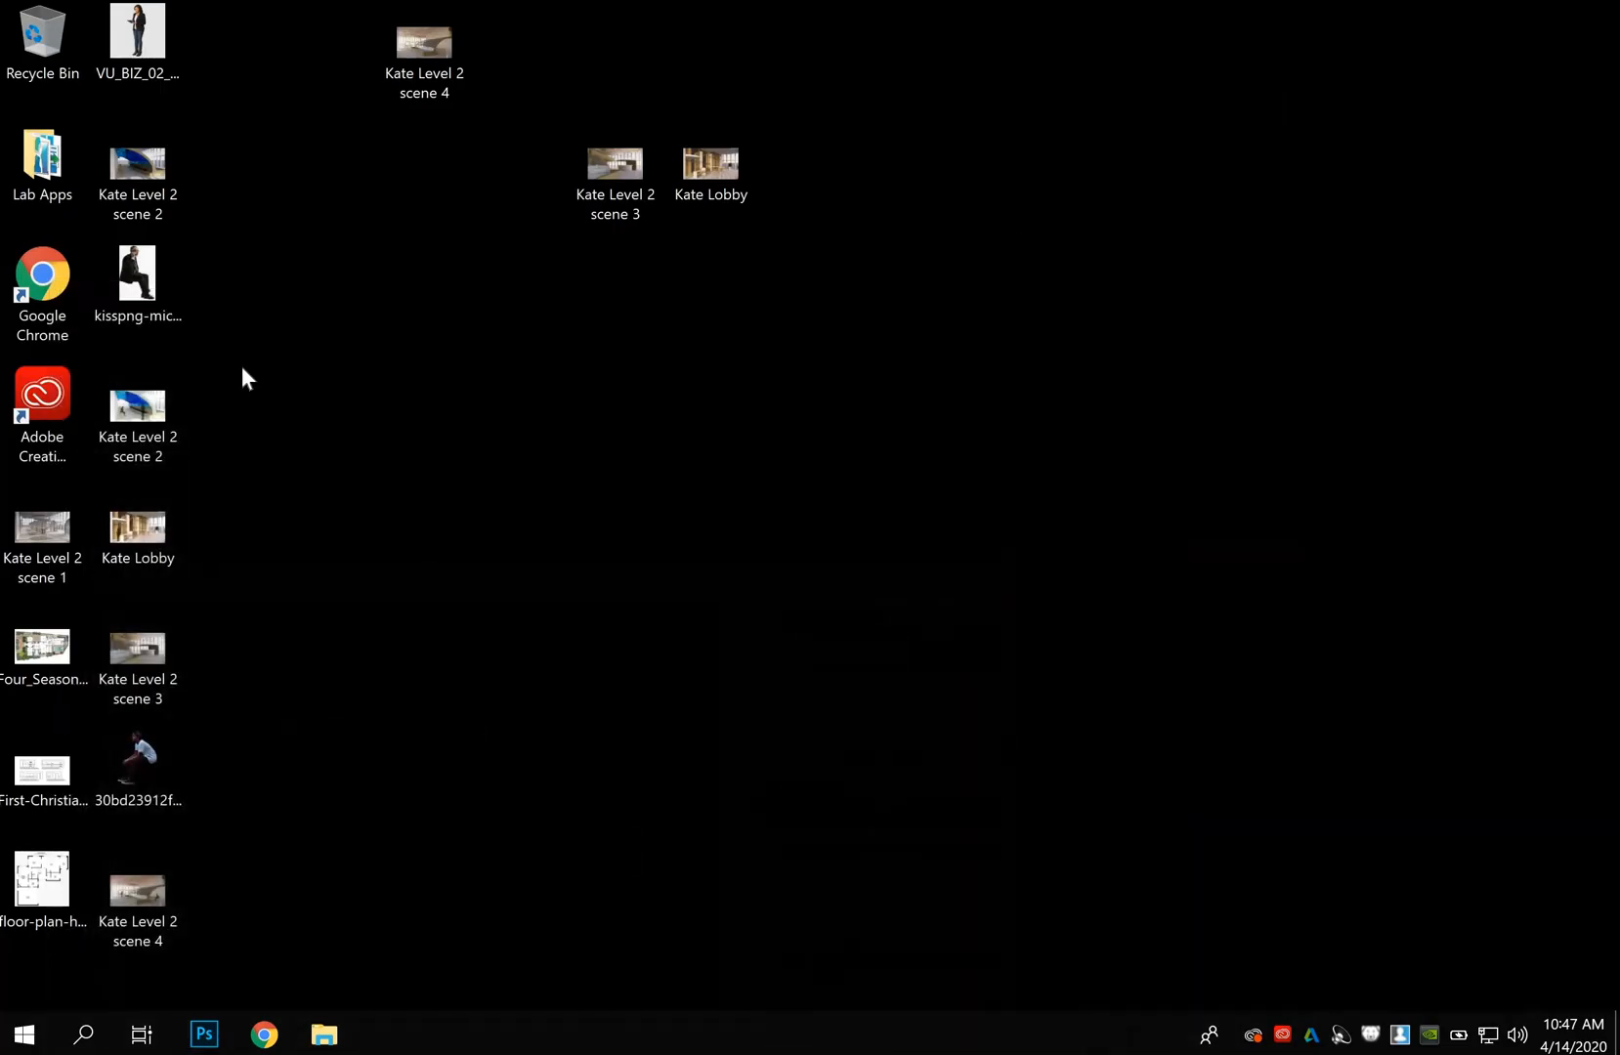
pyautogui.click(155, 32)
pyautogui.moveTo(177, 71); pyautogui.dragTo(718, 87)
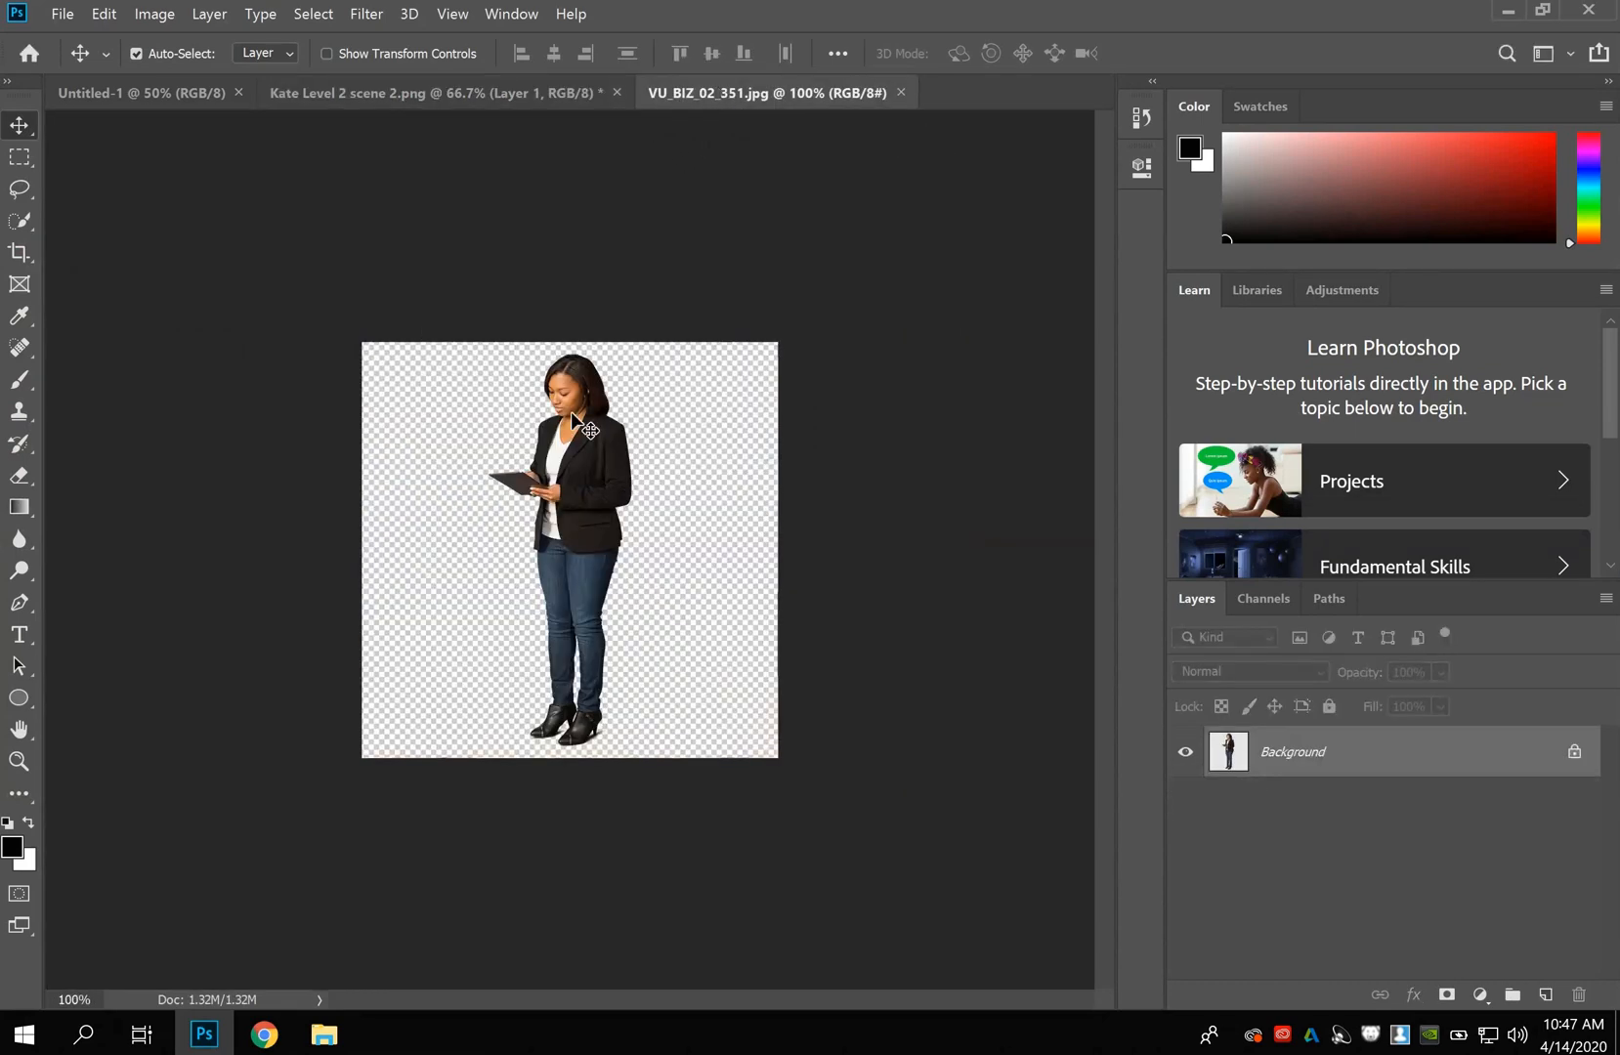
# Select the whole standing woman with the Quick Selection tool, using a brush size of 33 px.
pyautogui.click(23, 221)
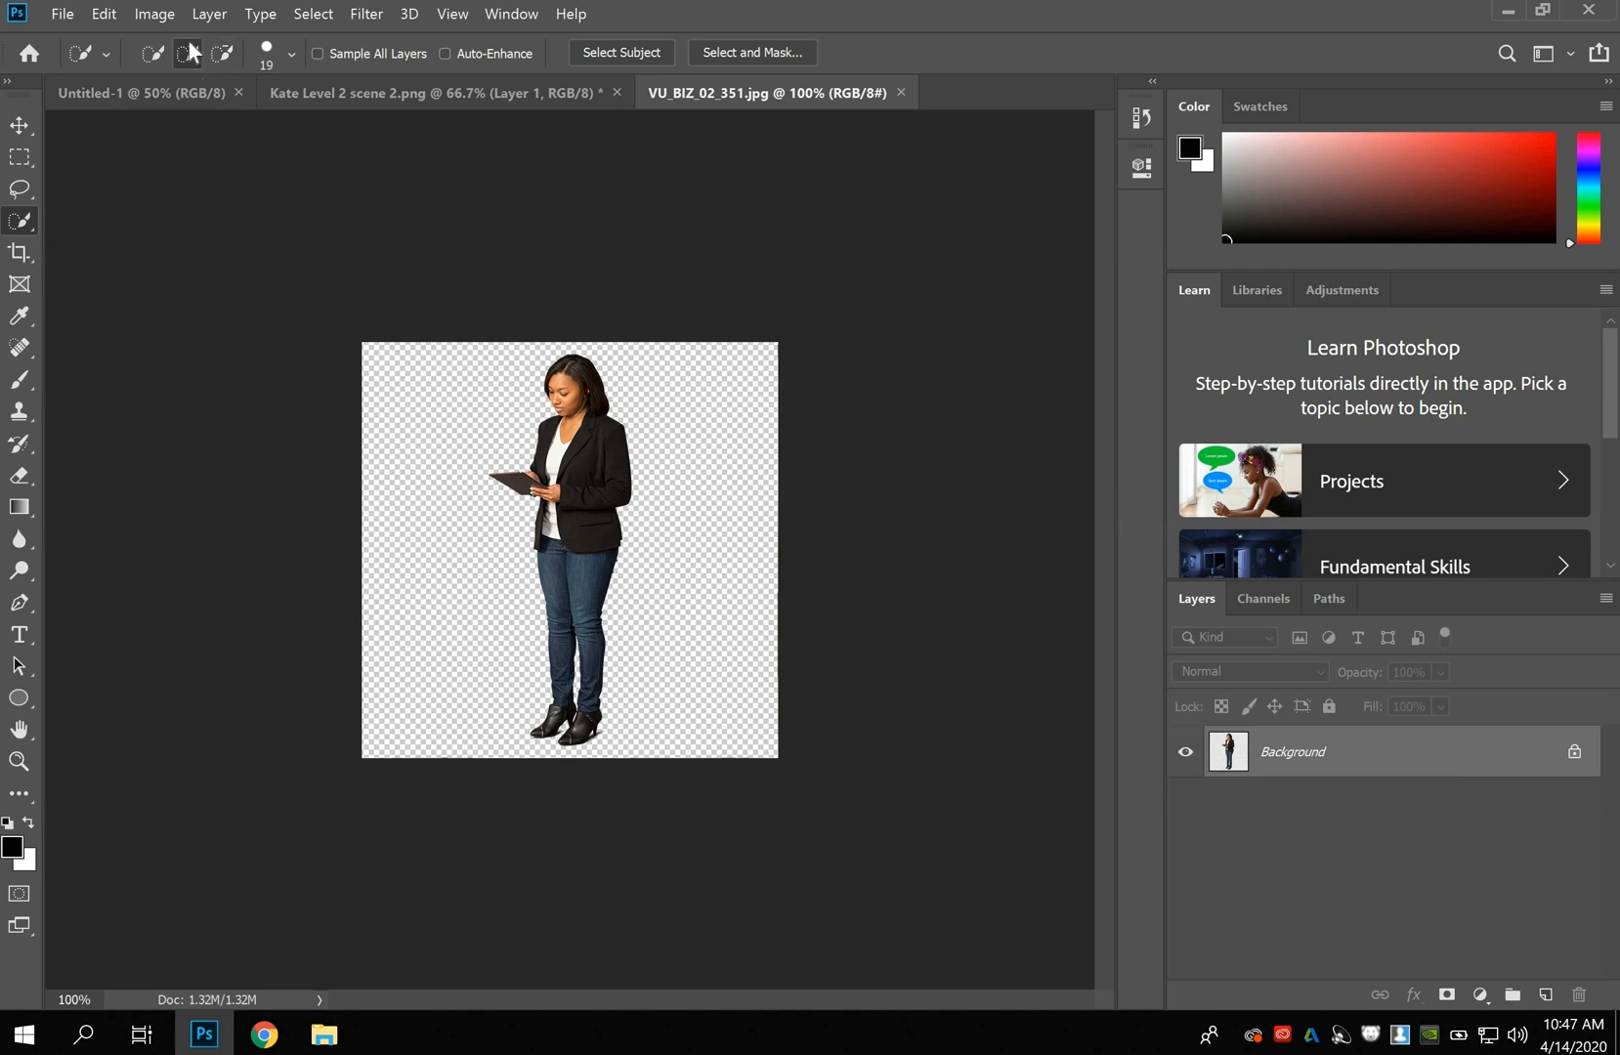
pyautogui.click(291, 55)
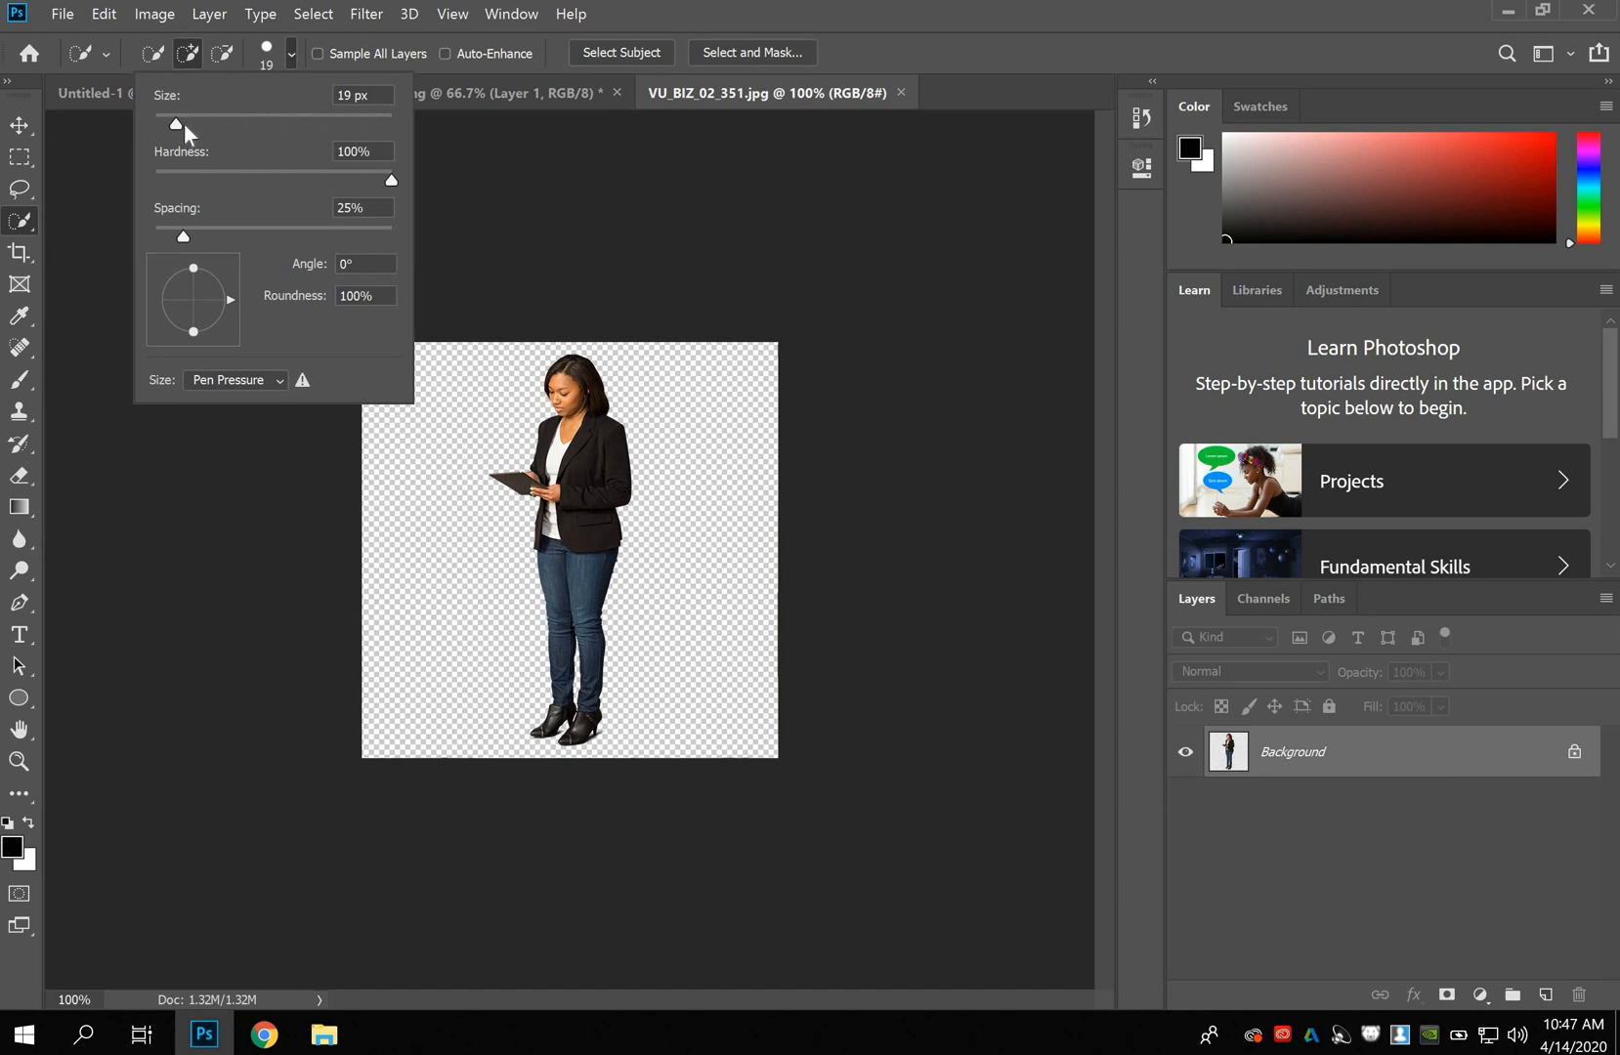
pyautogui.moveTo(179, 126); pyautogui.dragTo(185, 126)
pyautogui.click(573, 430)
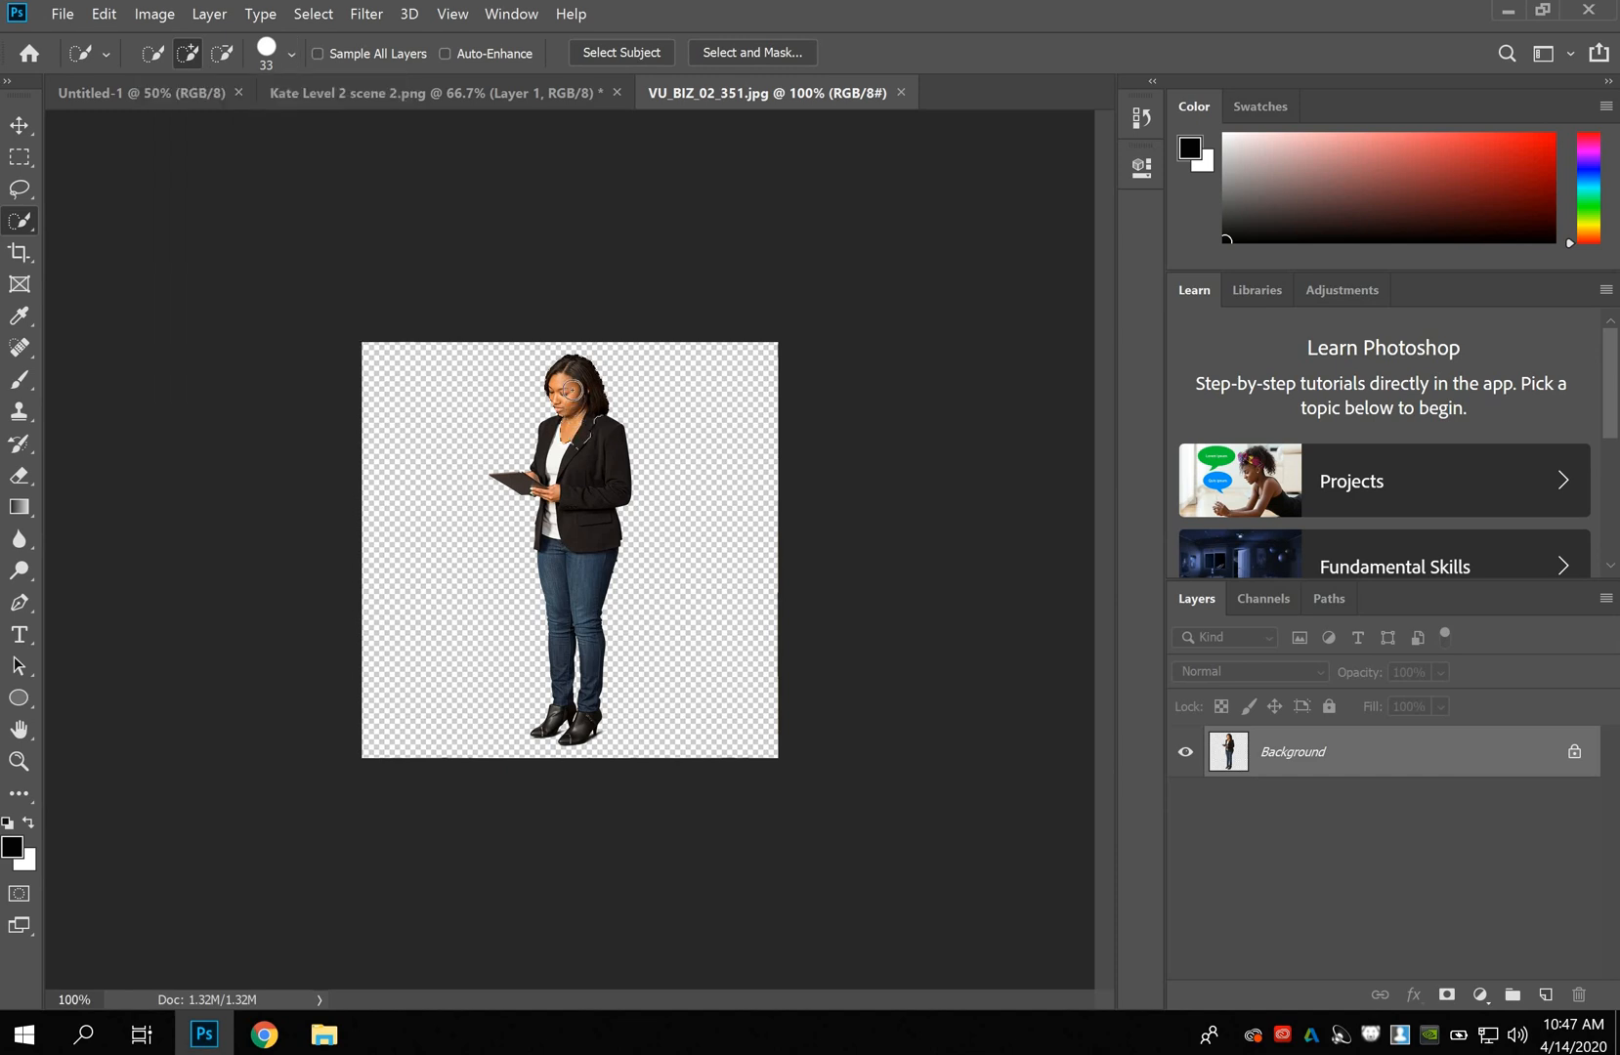
pyautogui.moveTo(587, 441)
pyautogui.mouseDown()
pyautogui.moveTo(588, 510)
pyautogui.moveTo(567, 516)
pyautogui.moveTo(541, 483)
pyautogui.moveTo(564, 493)
pyautogui.moveTo(571, 469)
pyautogui.moveTo(547, 474)
pyautogui.moveTo(570, 491)
pyautogui.moveTo(584, 580)
pyautogui.mouseUp()
# Paint the selected woman completely black with the Brush tool, using foreground colour #030303.
pyautogui.click(20, 380)
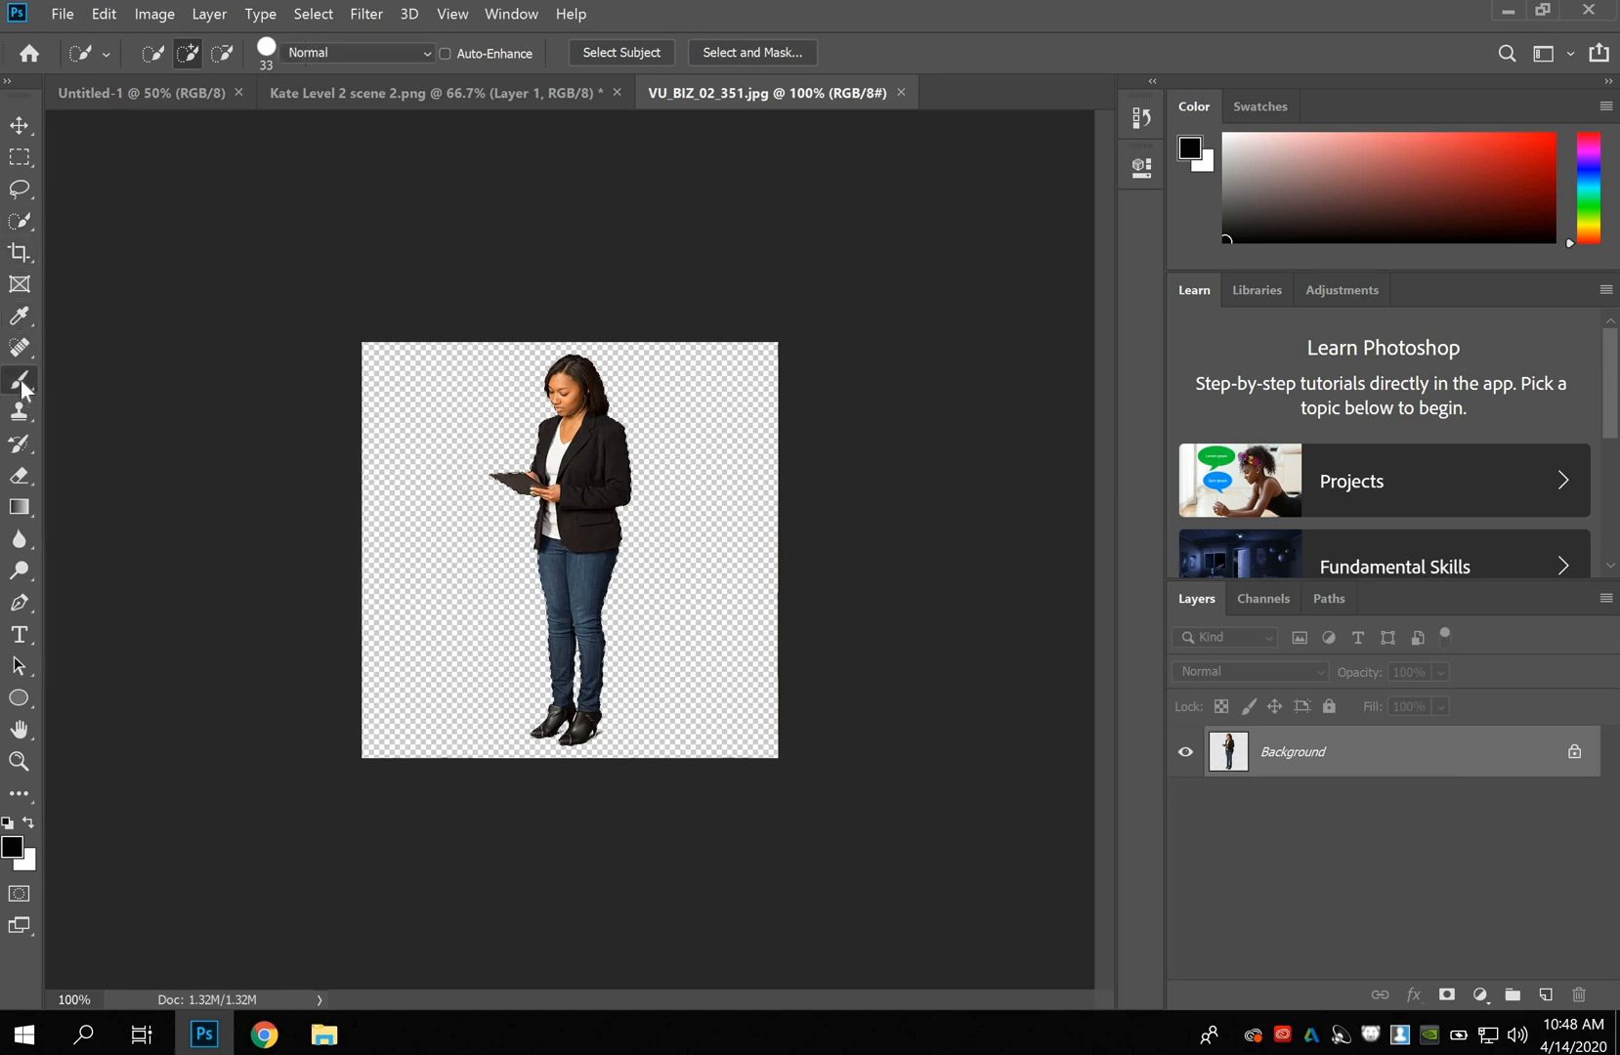
pyautogui.click(14, 848)
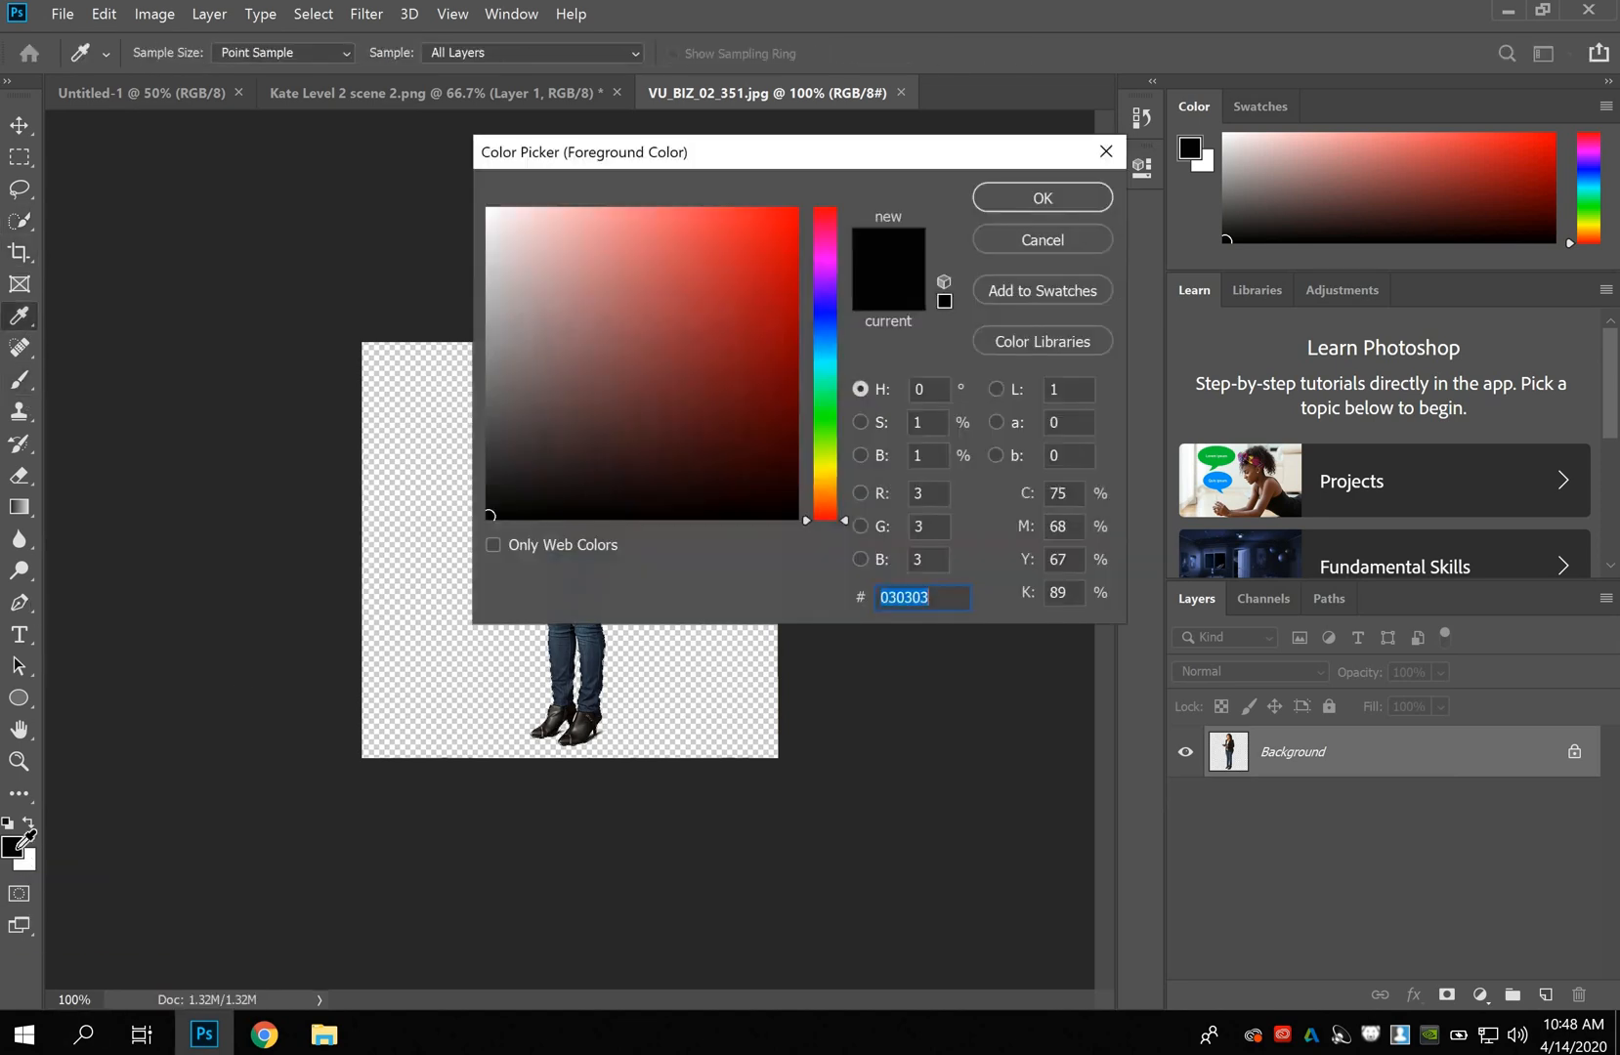
pyautogui.click(1028, 194)
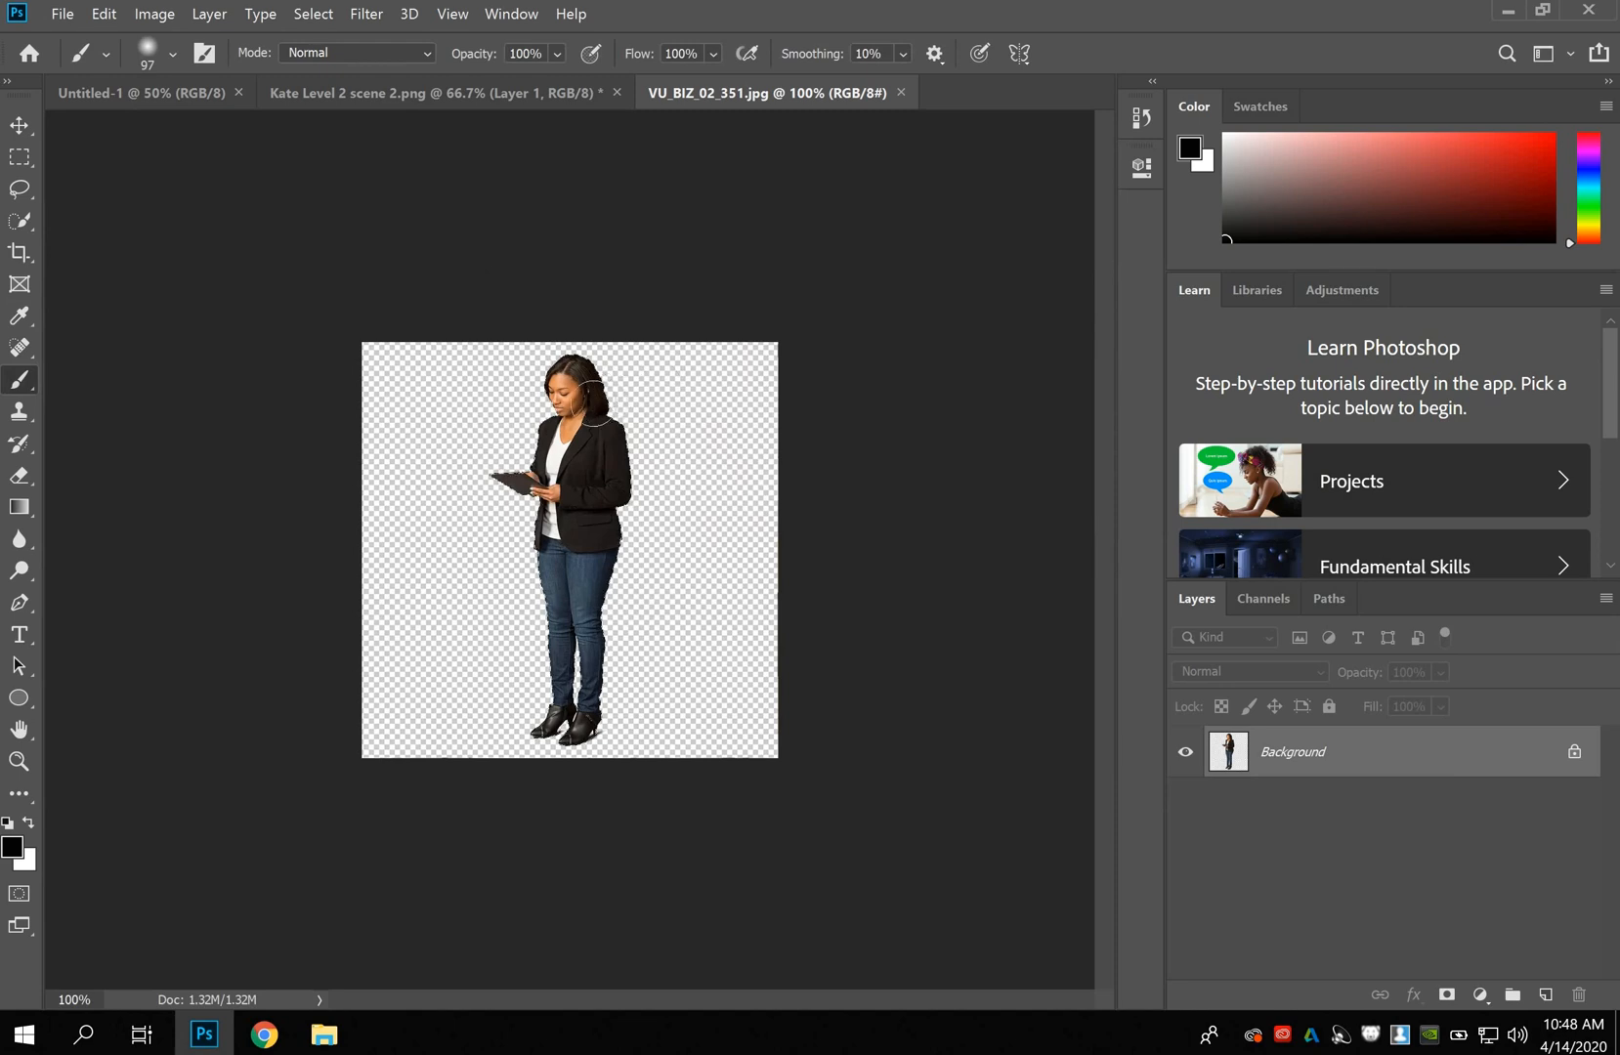
pyautogui.moveTo(545, 352)
pyautogui.mouseDown()
pyautogui.moveTo(515, 373)
pyautogui.moveTo(601, 428)
pyautogui.moveTo(529, 428)
pyautogui.moveTo(617, 432)
pyautogui.moveTo(544, 440)
pyautogui.moveTo(587, 435)
pyautogui.moveTo(556, 448)
pyautogui.moveTo(635, 466)
pyautogui.moveTo(481, 464)
pyautogui.moveTo(599, 480)
pyautogui.moveTo(517, 494)
pyautogui.moveTo(602, 518)
pyautogui.moveTo(510, 538)
pyautogui.moveTo(601, 540)
pyautogui.moveTo(510, 547)
pyautogui.moveTo(601, 557)
pyautogui.moveTo(545, 625)
pyautogui.moveTo(596, 637)
pyautogui.moveTo(577, 658)
pyautogui.moveTo(593, 696)
pyautogui.moveTo(574, 728)
pyautogui.moveTo(583, 470)
pyautogui.mouseUp()
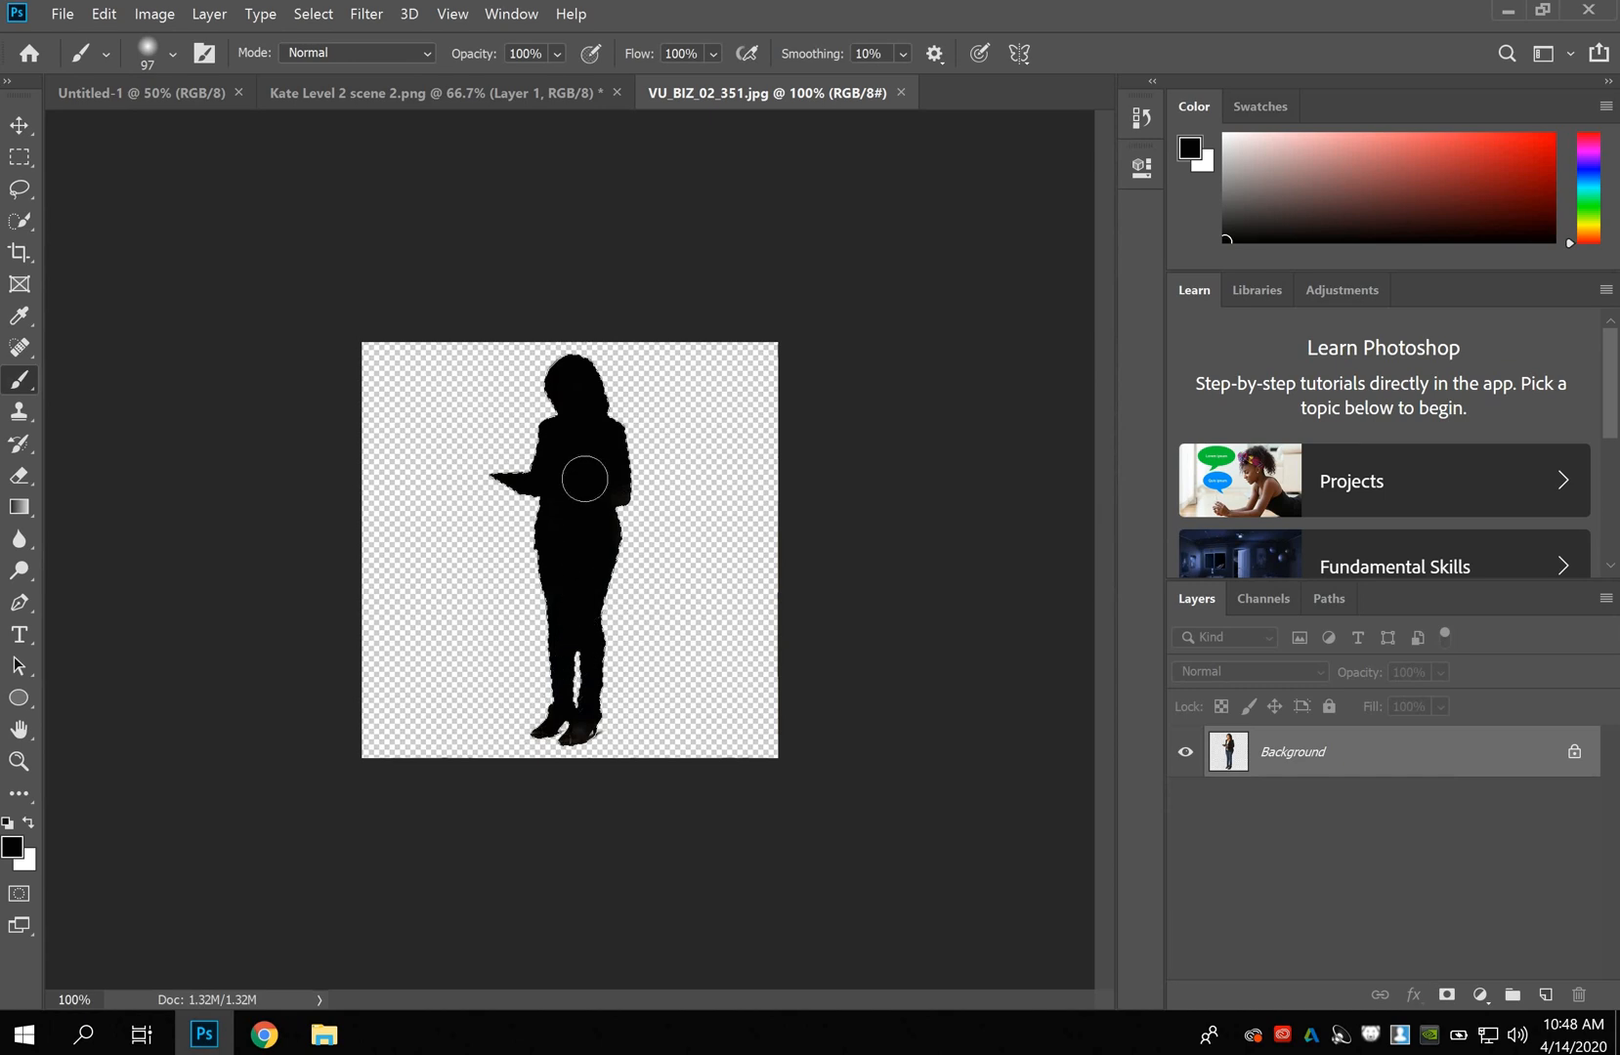
# Copy the black silhouette into Layer 1 of the Kate Level 2 scene 2 image and place it standing before the planter bench.
pyautogui.click(19, 125)
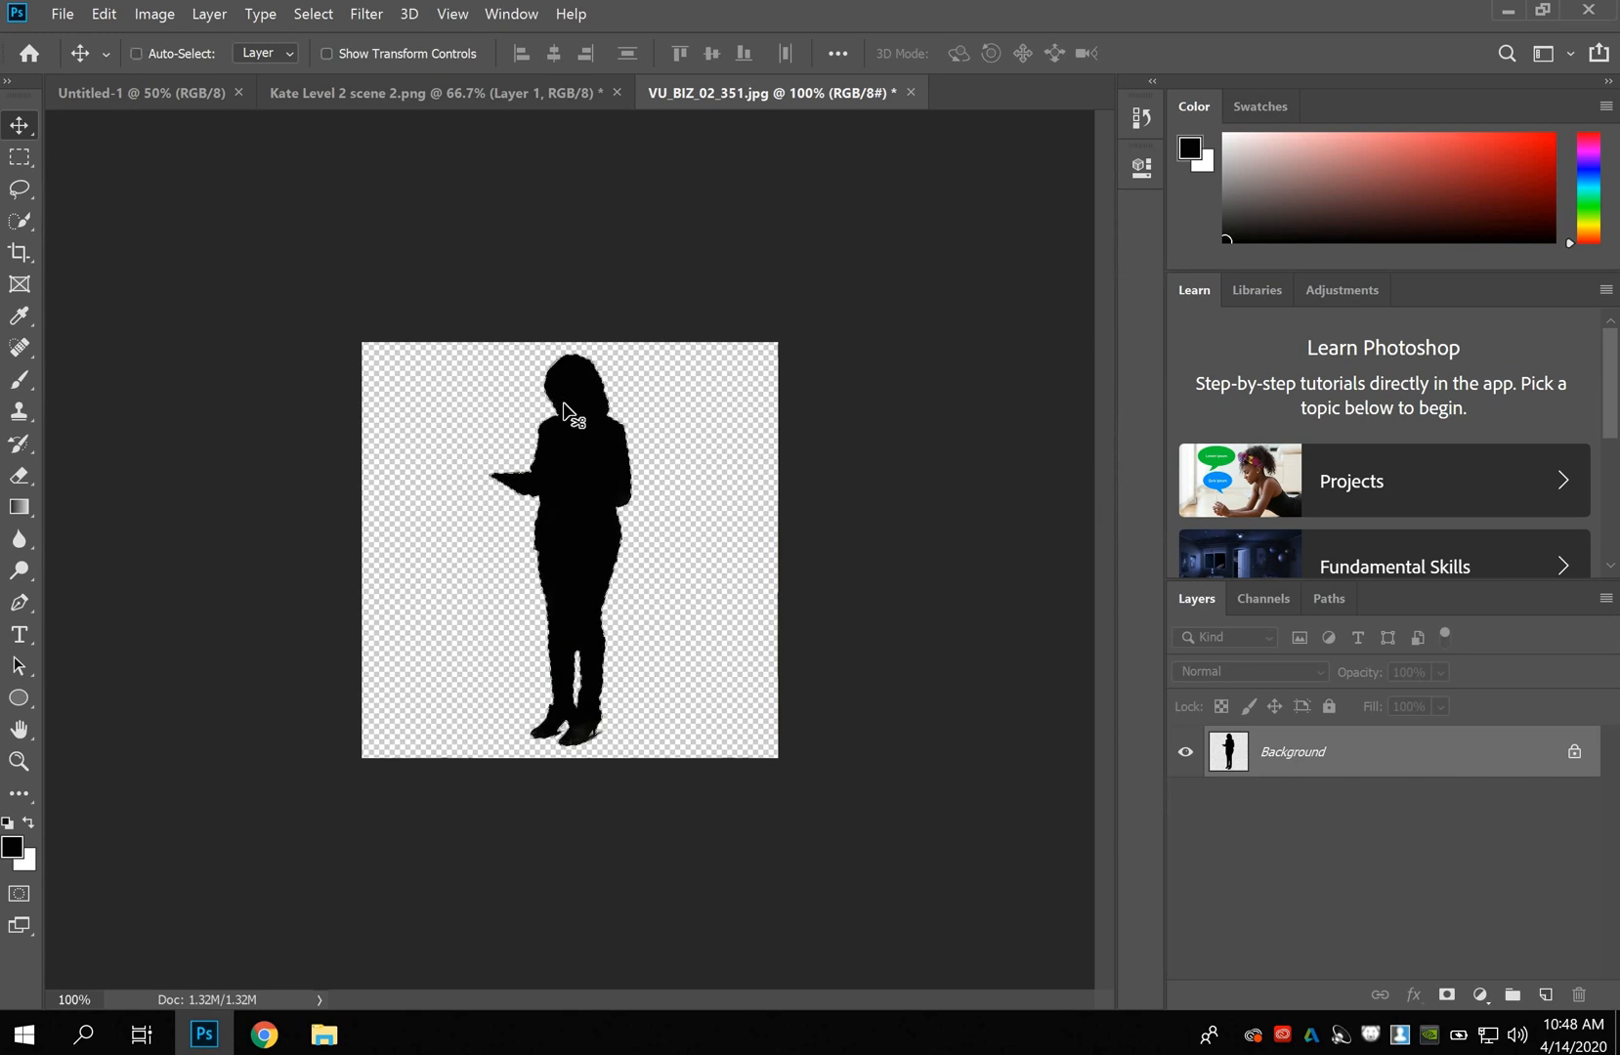
pyautogui.click(414, 91)
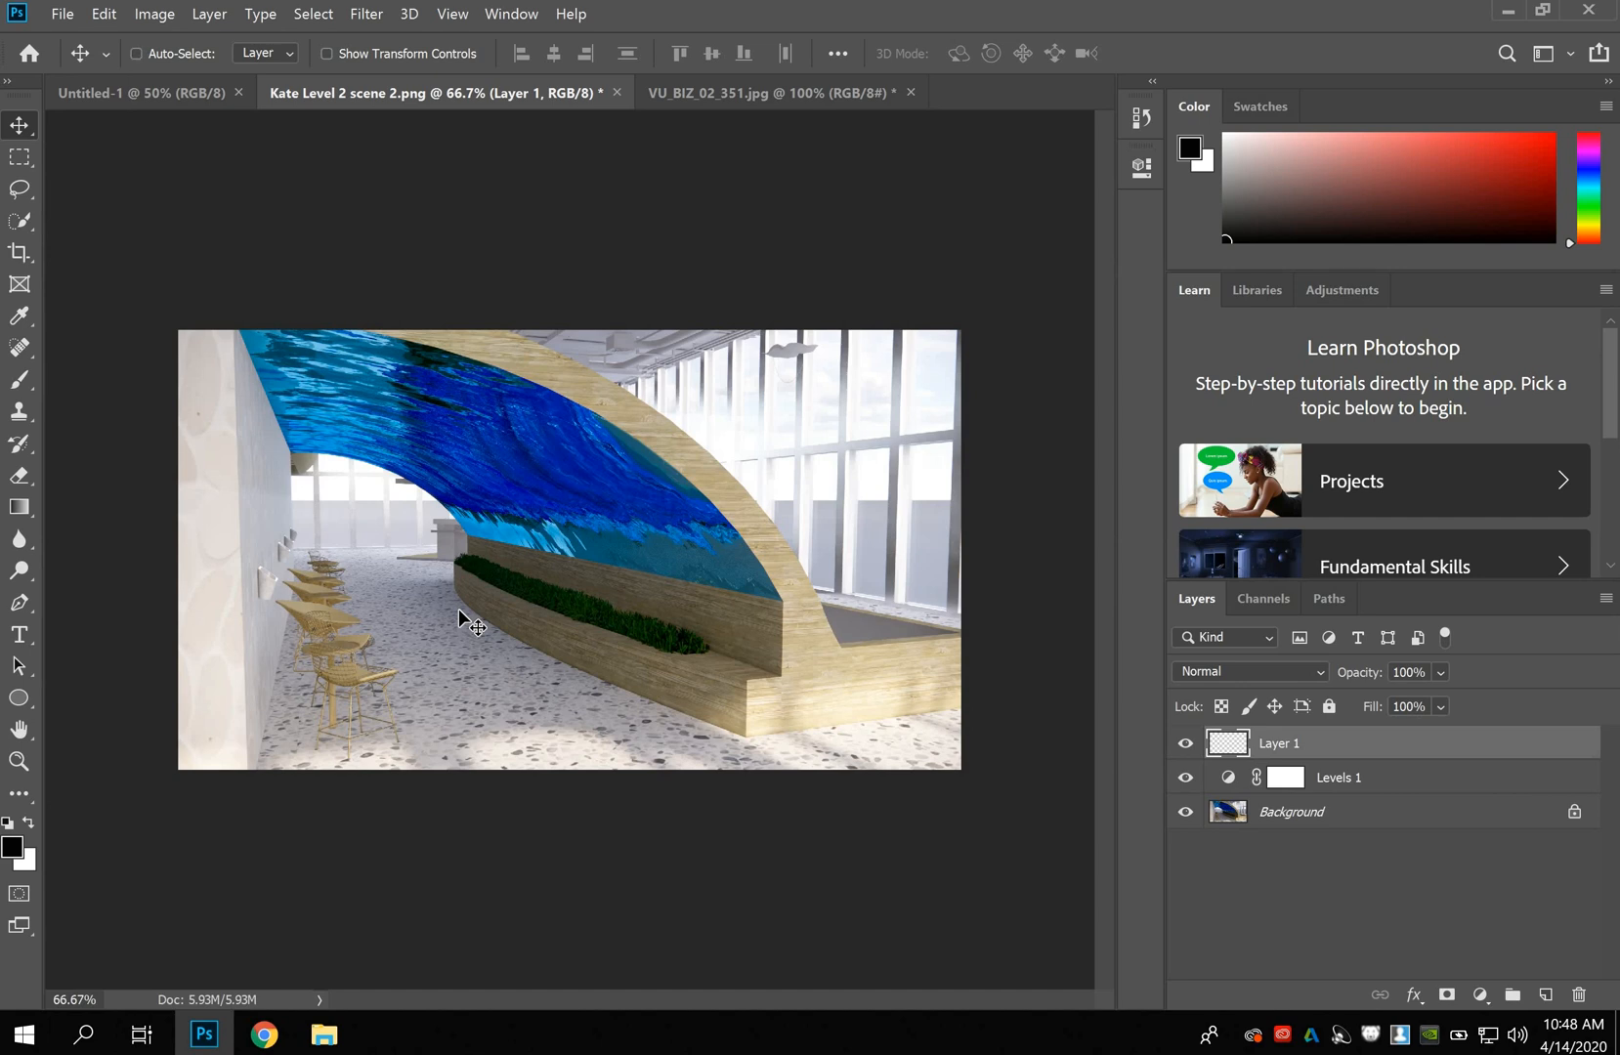
pyautogui.hotkey('ctrl', 'v')
pyautogui.moveTo(583, 512); pyautogui.dragTo(666, 579)
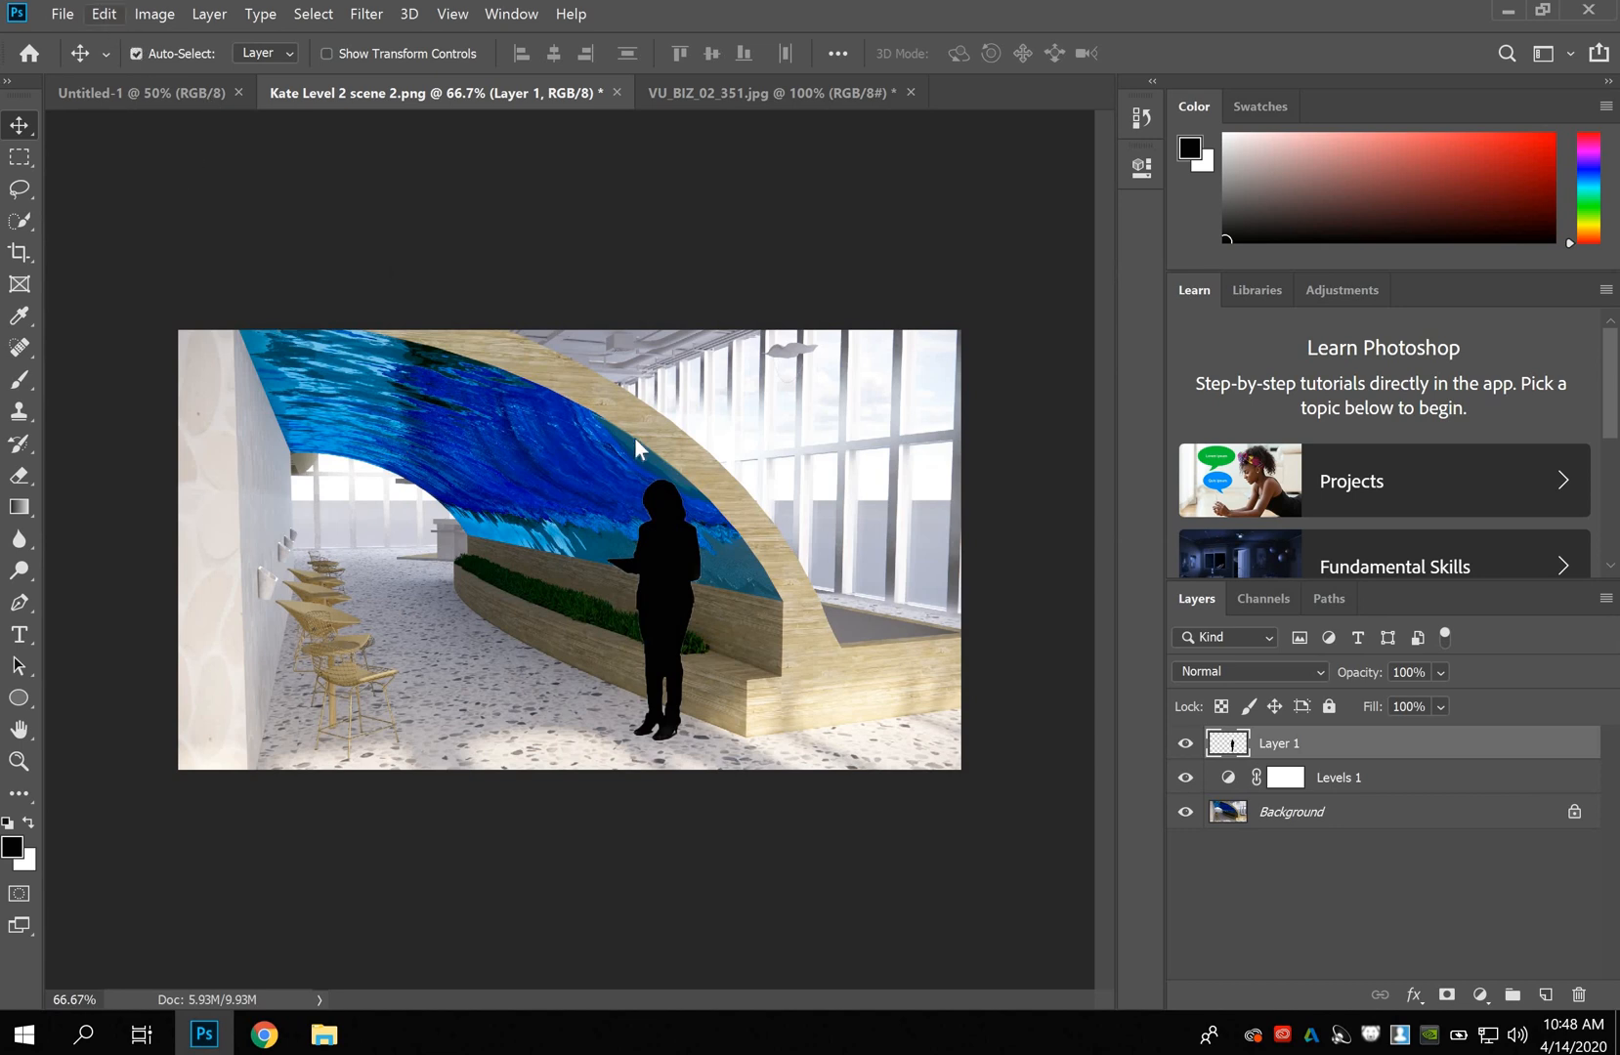
# Scale the standing silhouette down proportionally to about 94% with its feet kept on the floor.
pyautogui.click(105, 15)
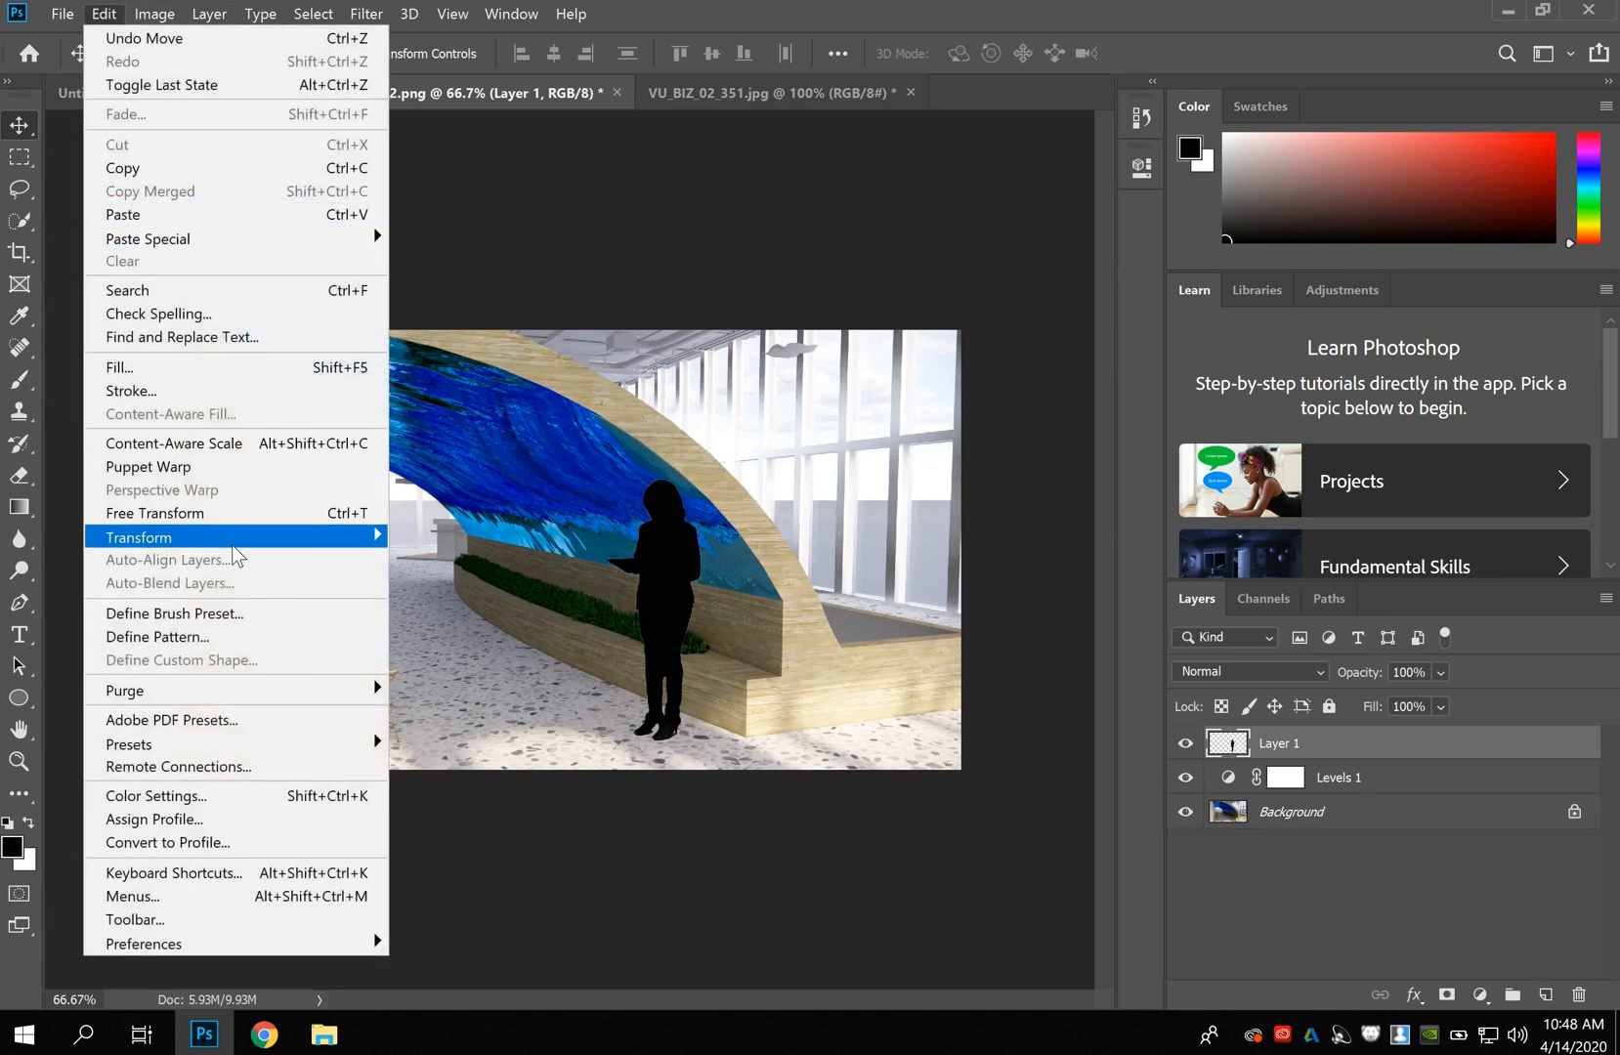
pyautogui.moveTo(236, 540)
pyautogui.click(577, 567)
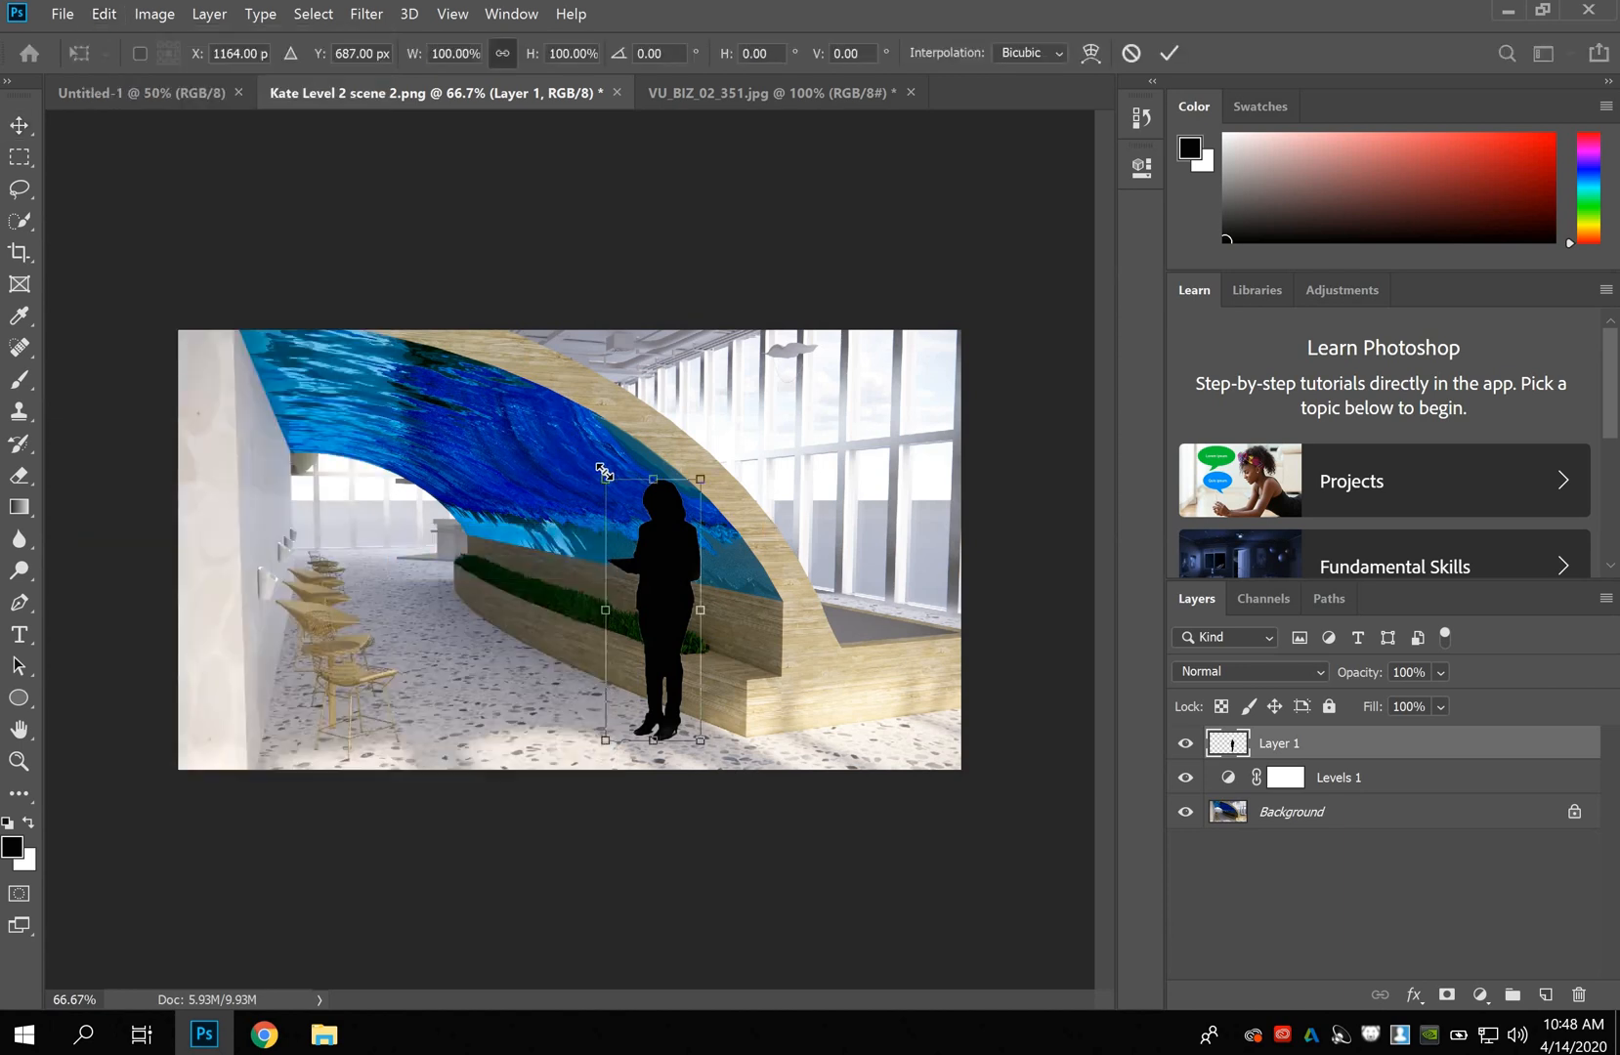
pyautogui.moveTo(606, 478); pyautogui.dragTo(612, 487)
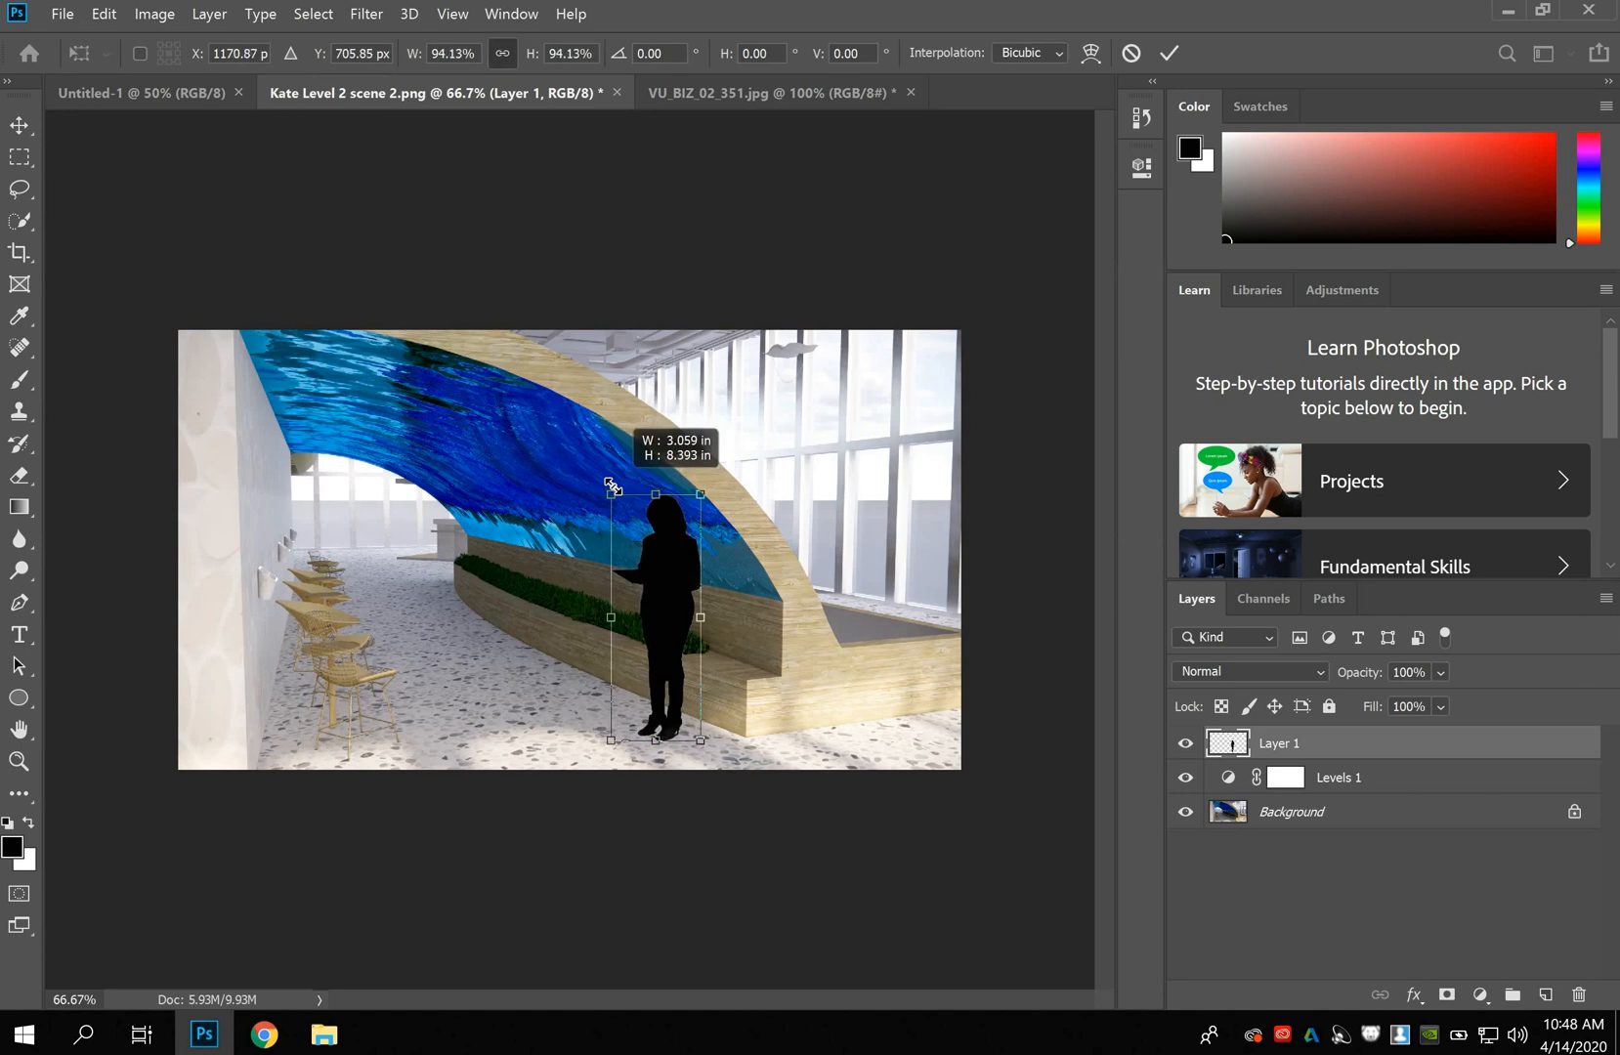
pyautogui.click(22, 126)
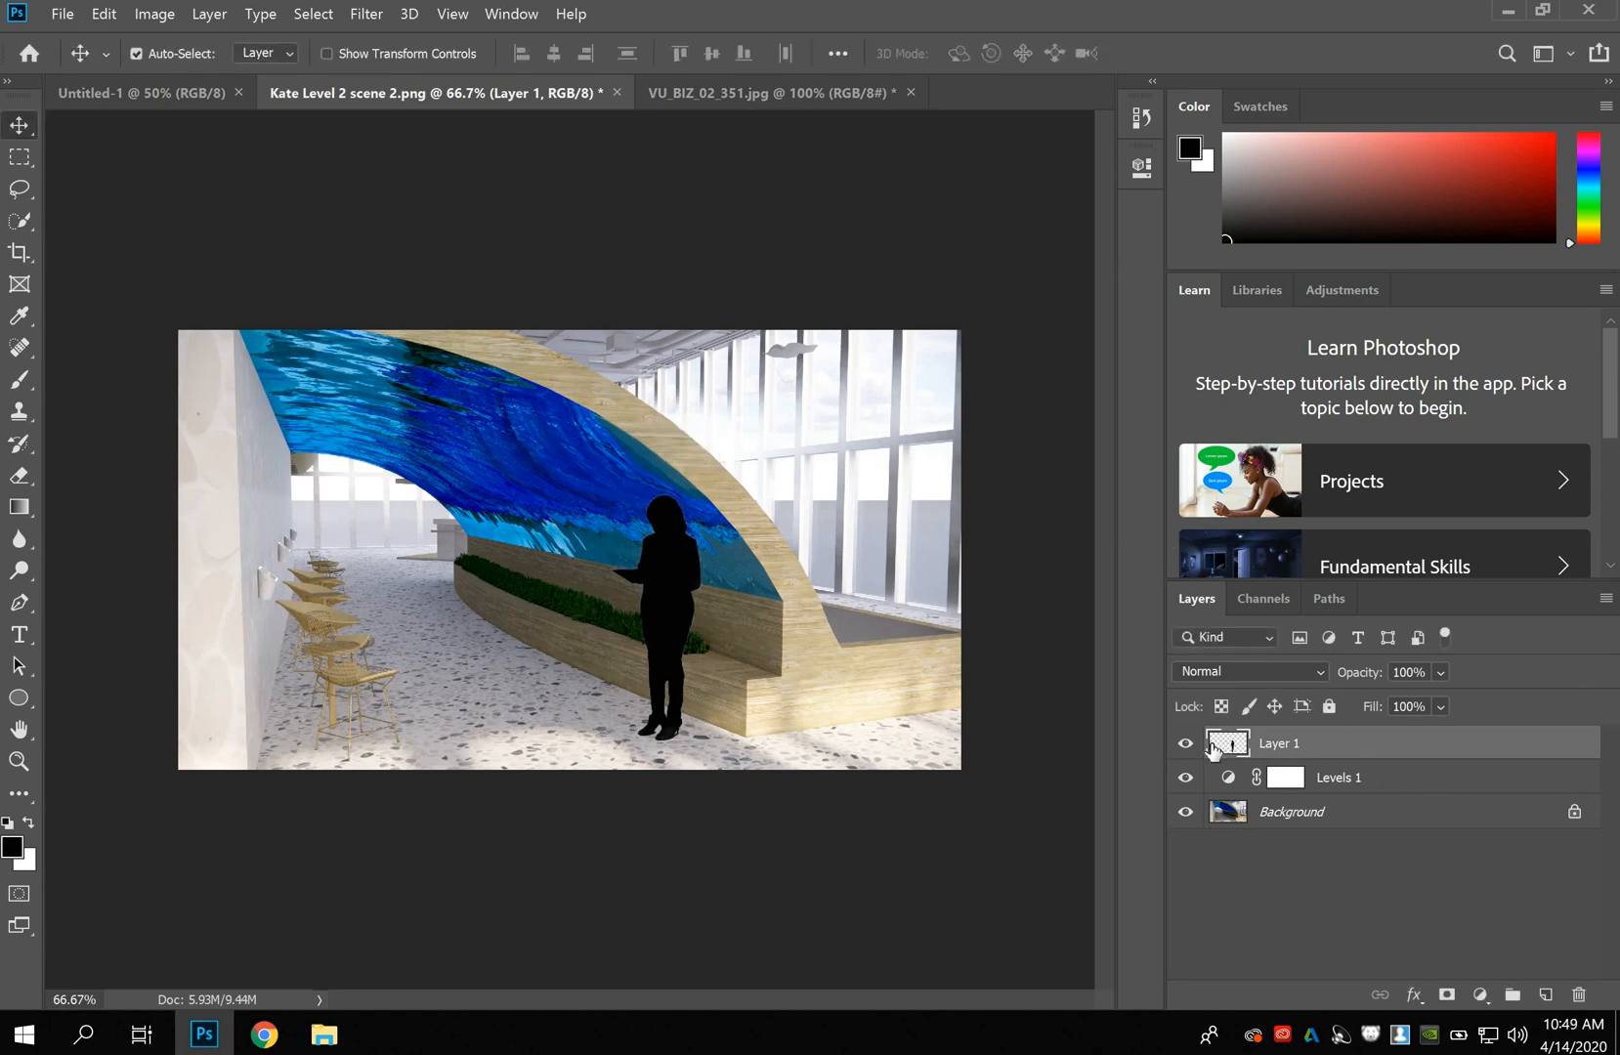
# Set the opacity of the standing silhouette's layer to 60%.
pyautogui.click(1436, 673)
pyautogui.moveTo(1497, 699); pyautogui.dragTo(1466, 701)
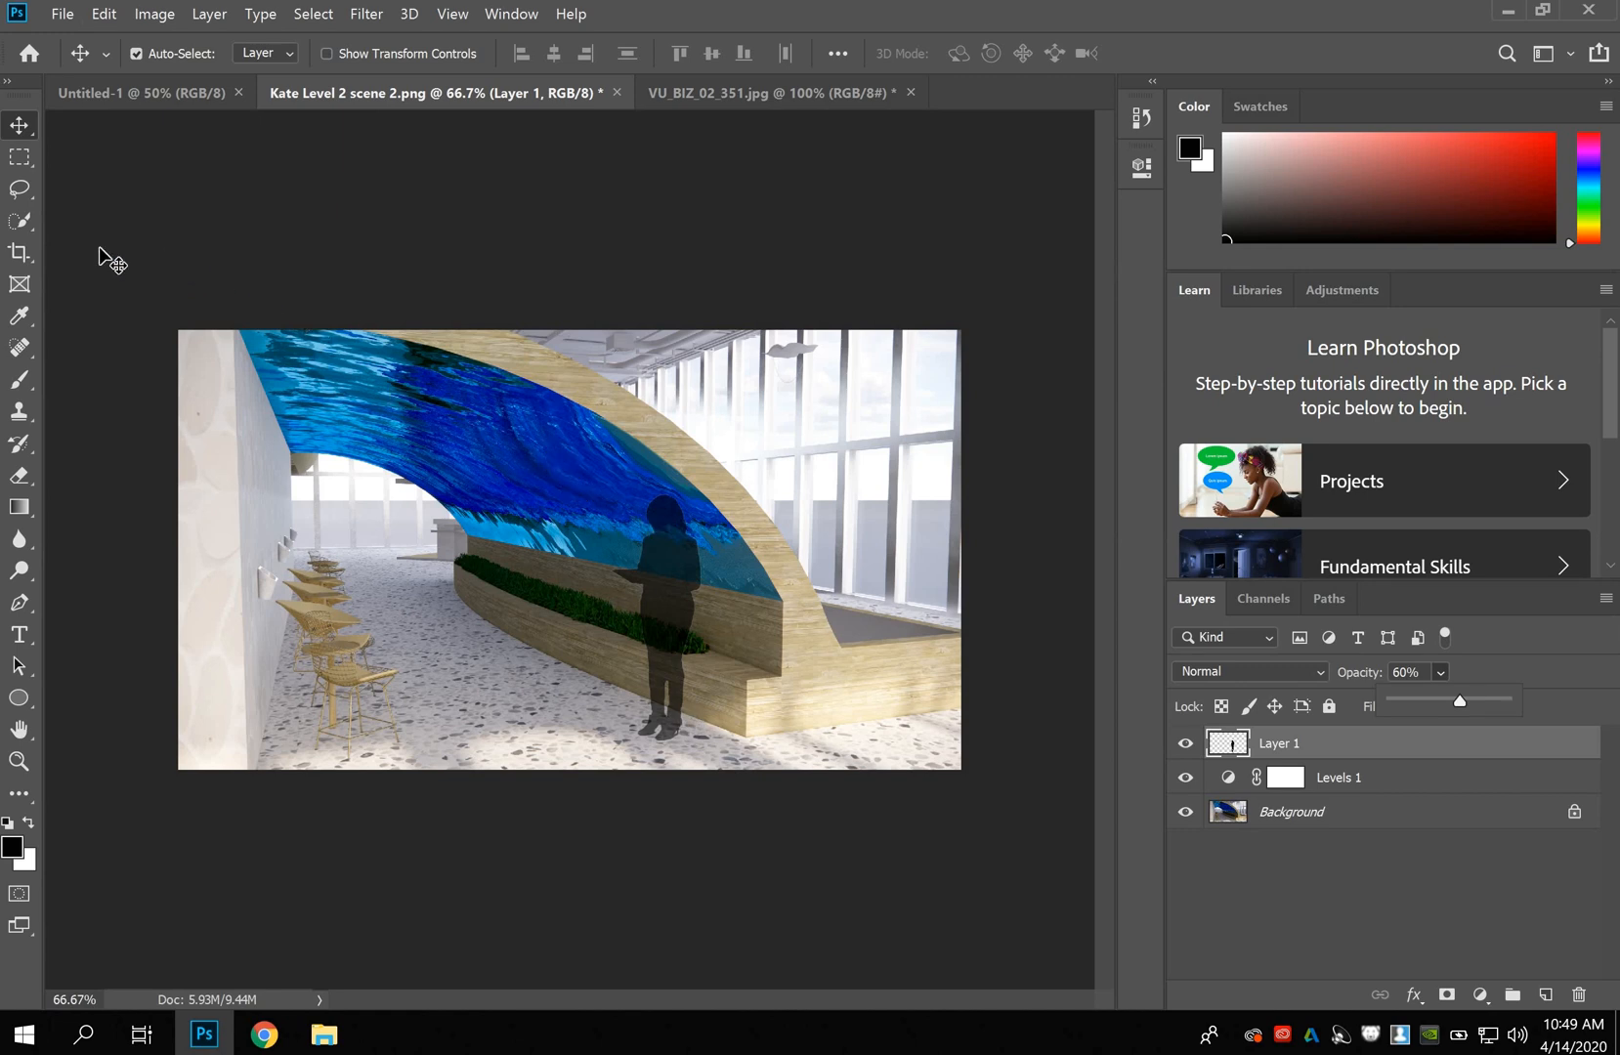
pyautogui.click(645, 683)
# Open the kisspng sitting man image from the desktop as a separate document.
pyautogui.click(1508, 11)
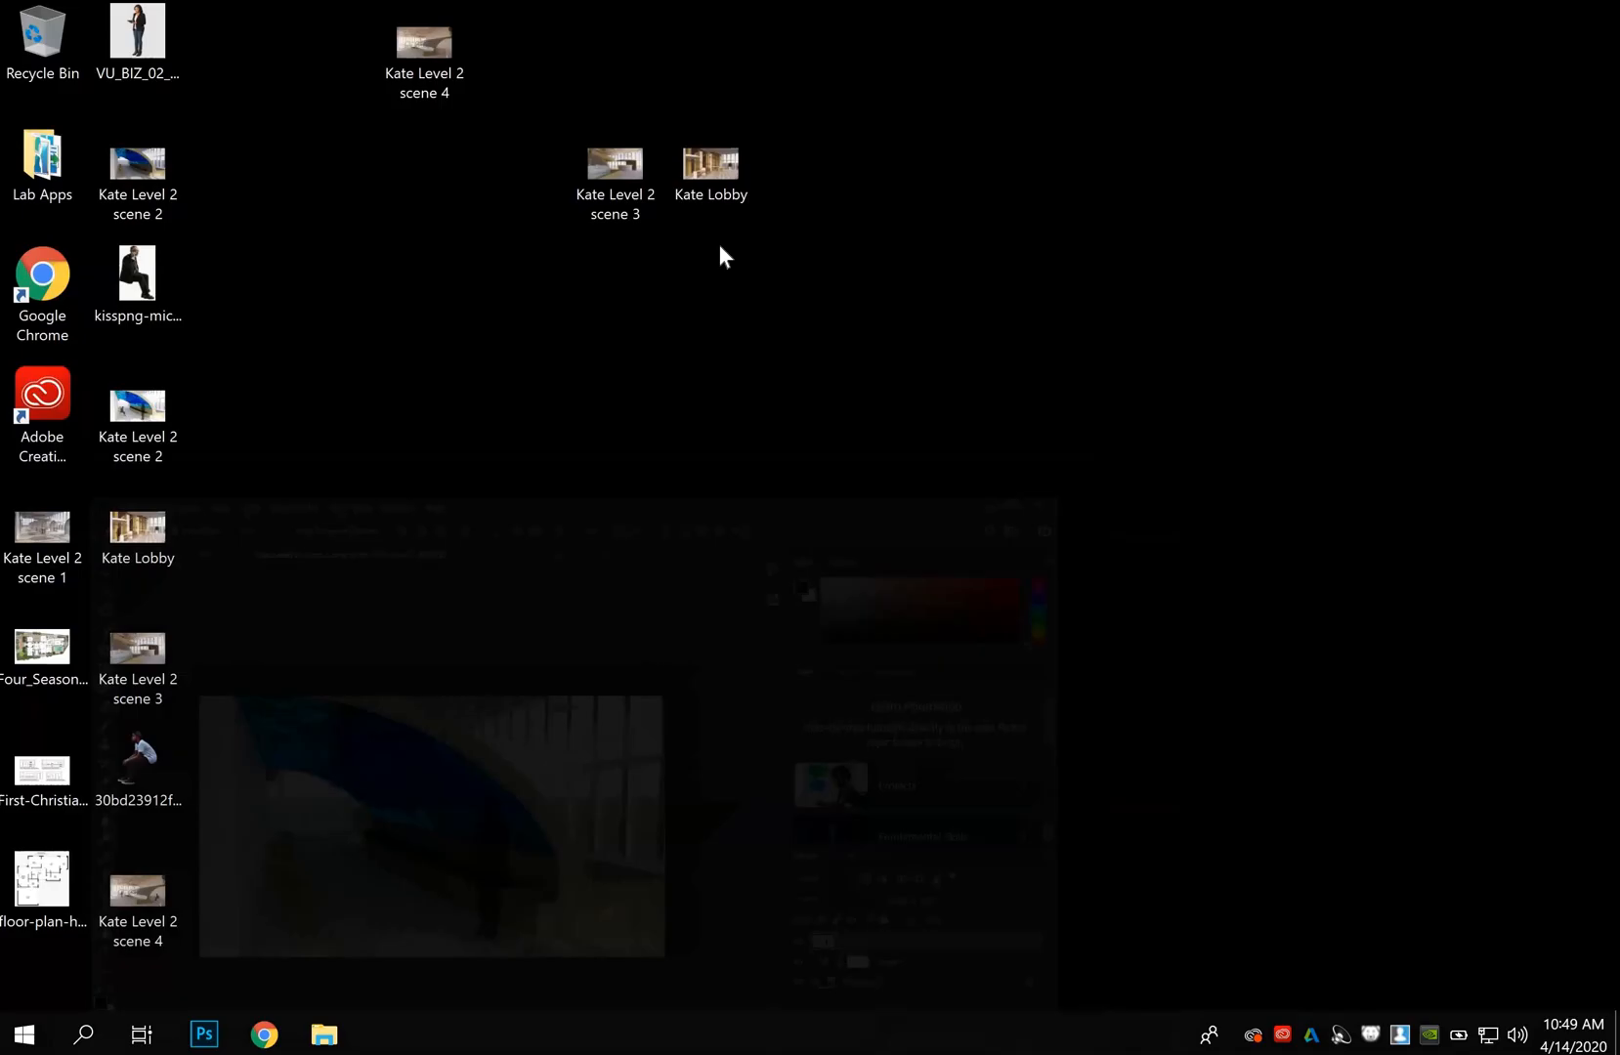
pyautogui.click(142, 293)
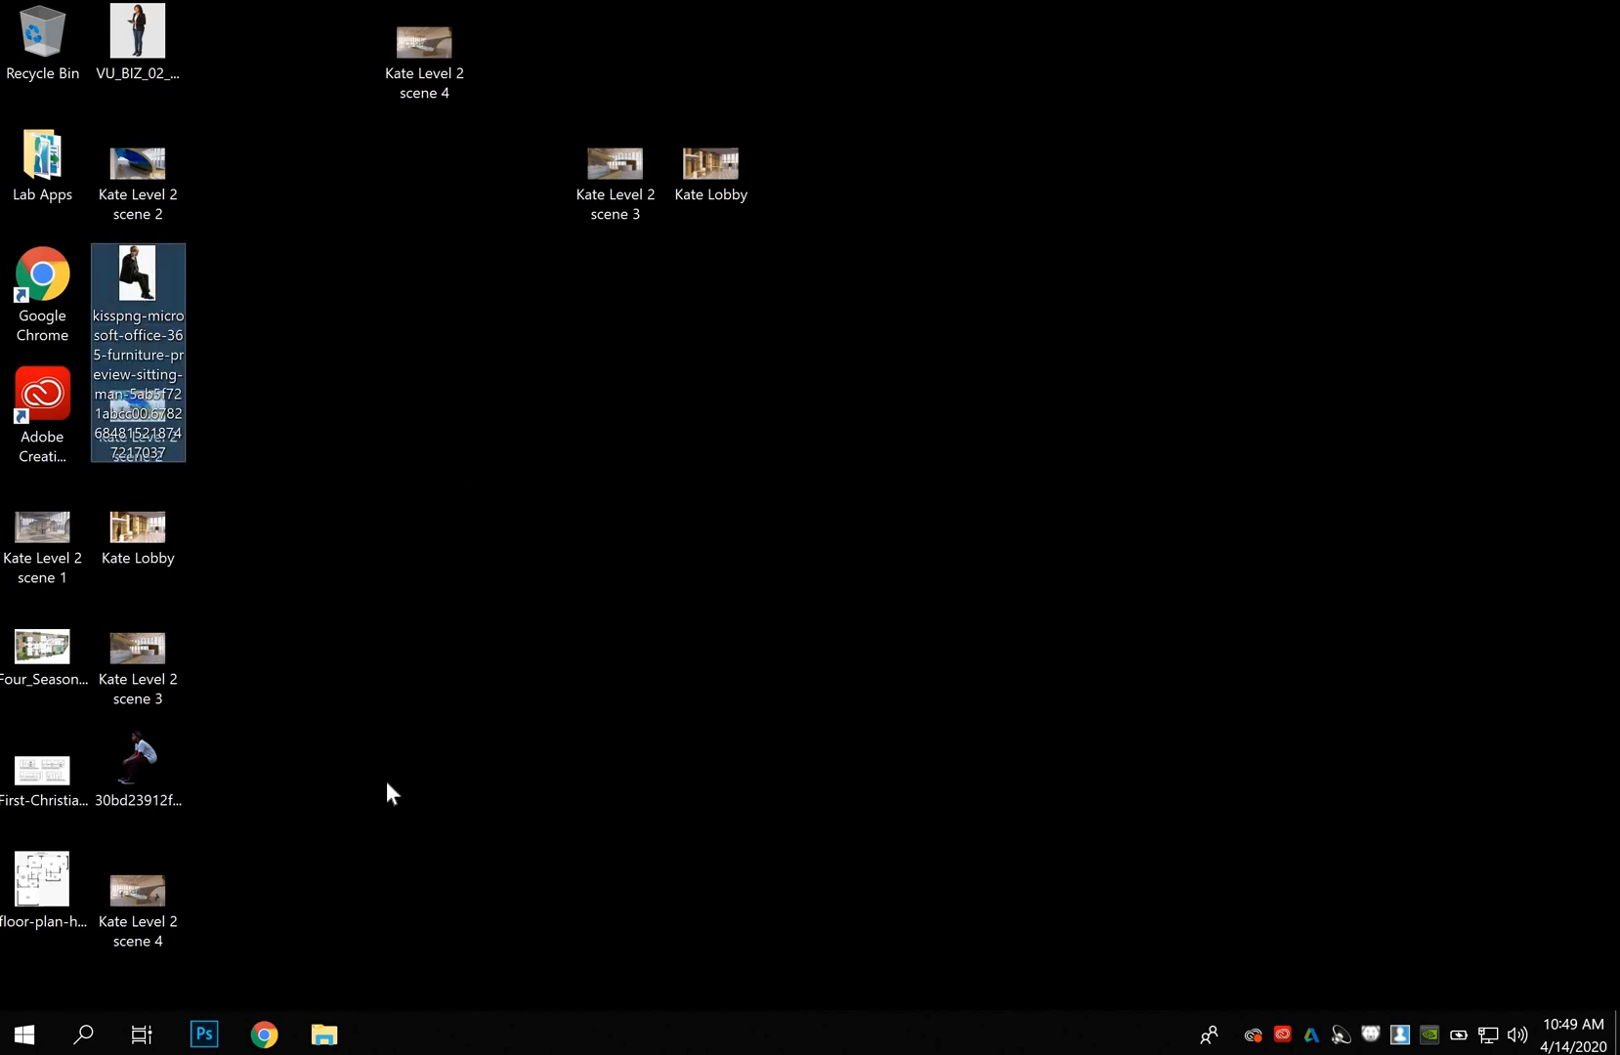
pyautogui.moveTo(386, 781); pyautogui.dragTo(850, 223)
pyautogui.moveTo(983, 100); pyautogui.dragTo(989, 93)
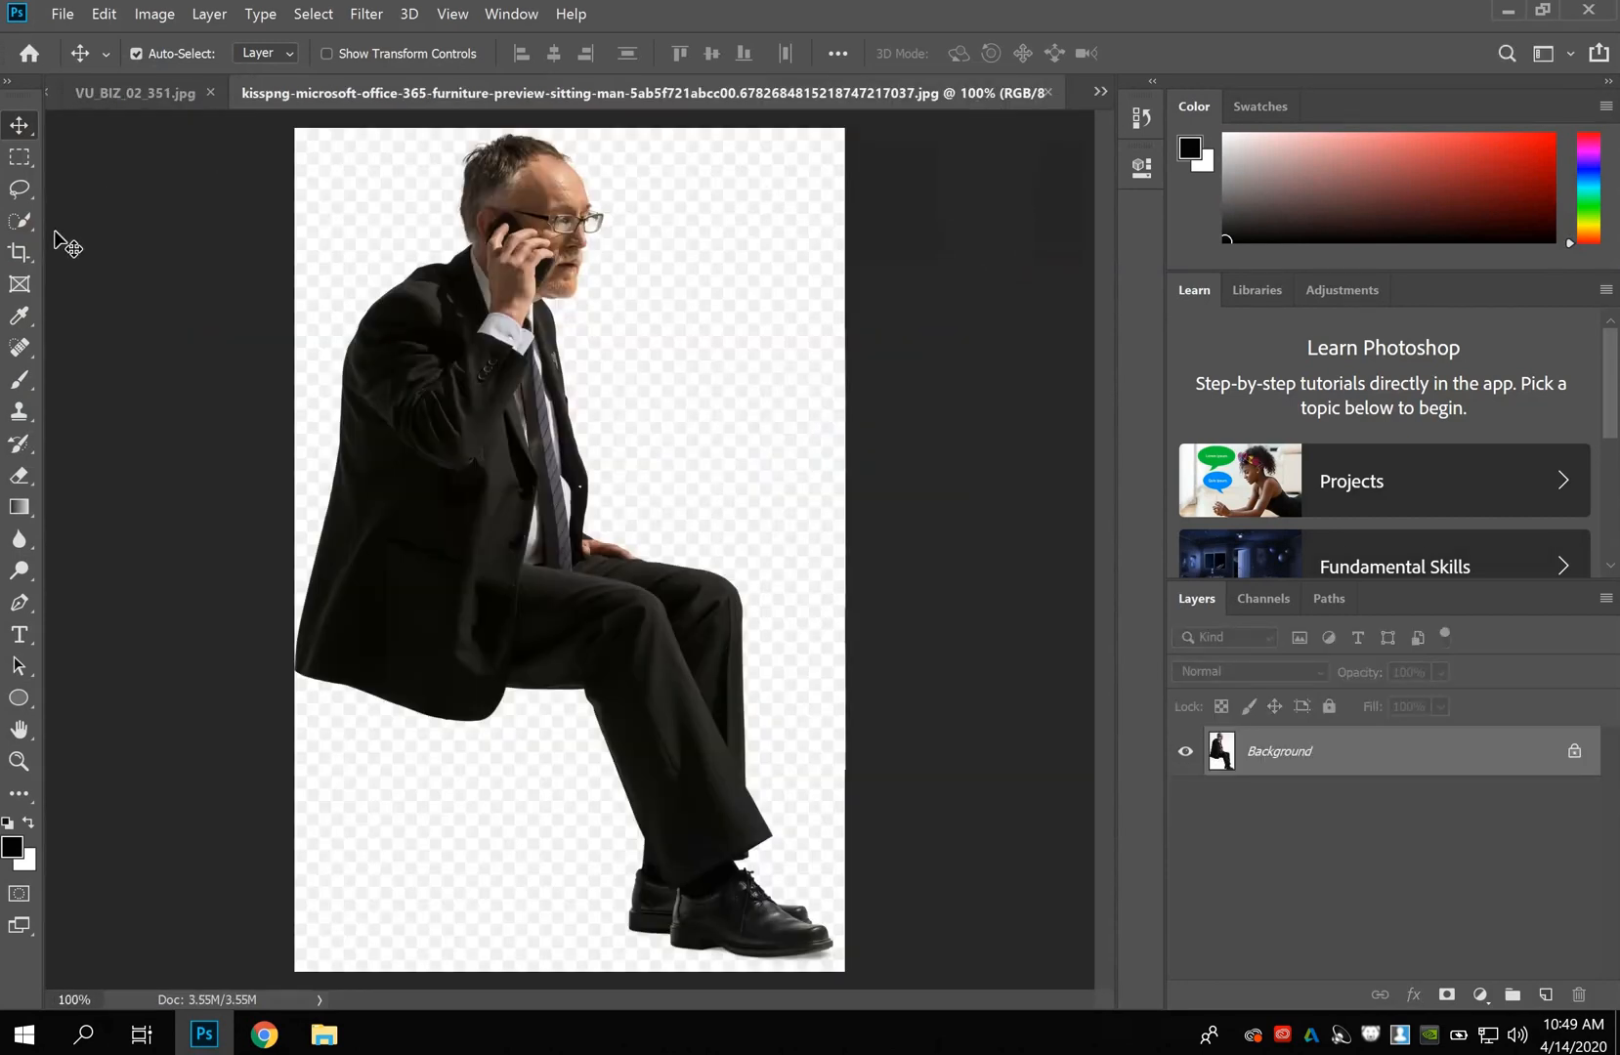
# Select the entire sitting man, from head to shoes, with the Quick Selection tool.
pyautogui.click(21, 221)
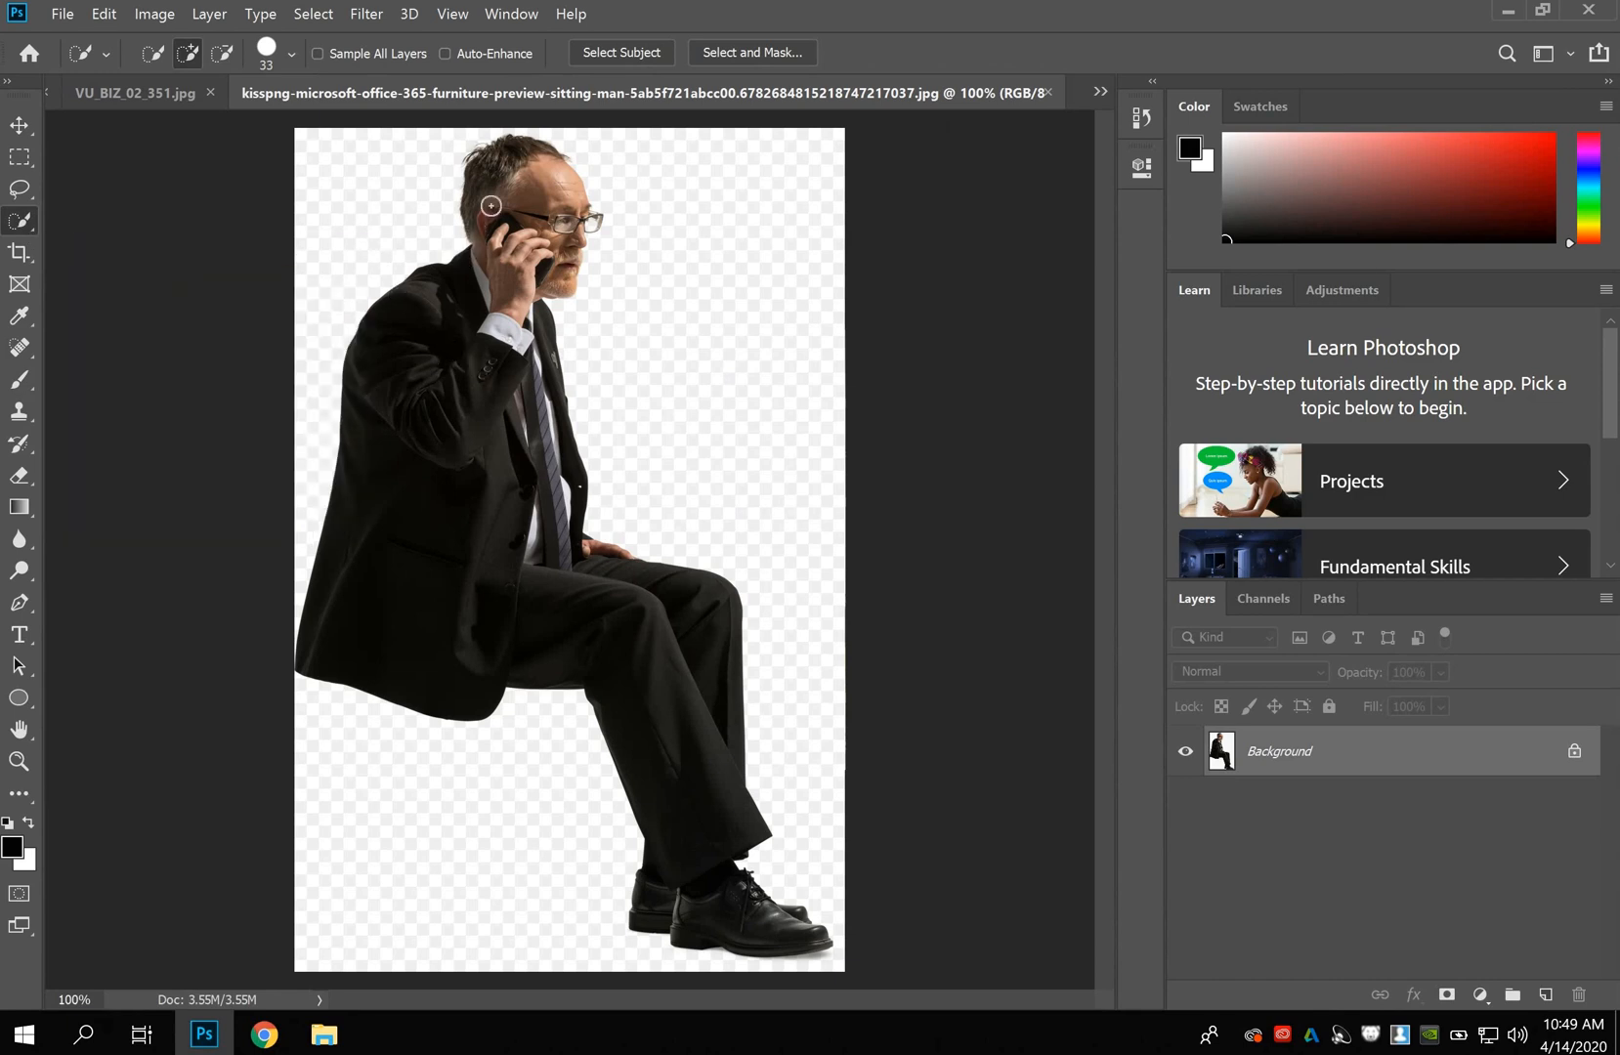
pyautogui.moveTo(490, 205); pyautogui.dragTo(527, 180)
pyautogui.moveTo(556, 262)
pyautogui.mouseDown()
pyautogui.moveTo(459, 295)
pyautogui.moveTo(384, 386)
pyautogui.moveTo(381, 614)
pyautogui.moveTo(424, 667)
pyautogui.mouseUp()
# Paint the selected sitting man solid black from head to shoes with a soft 108 px Brush.
pyautogui.click(21, 379)
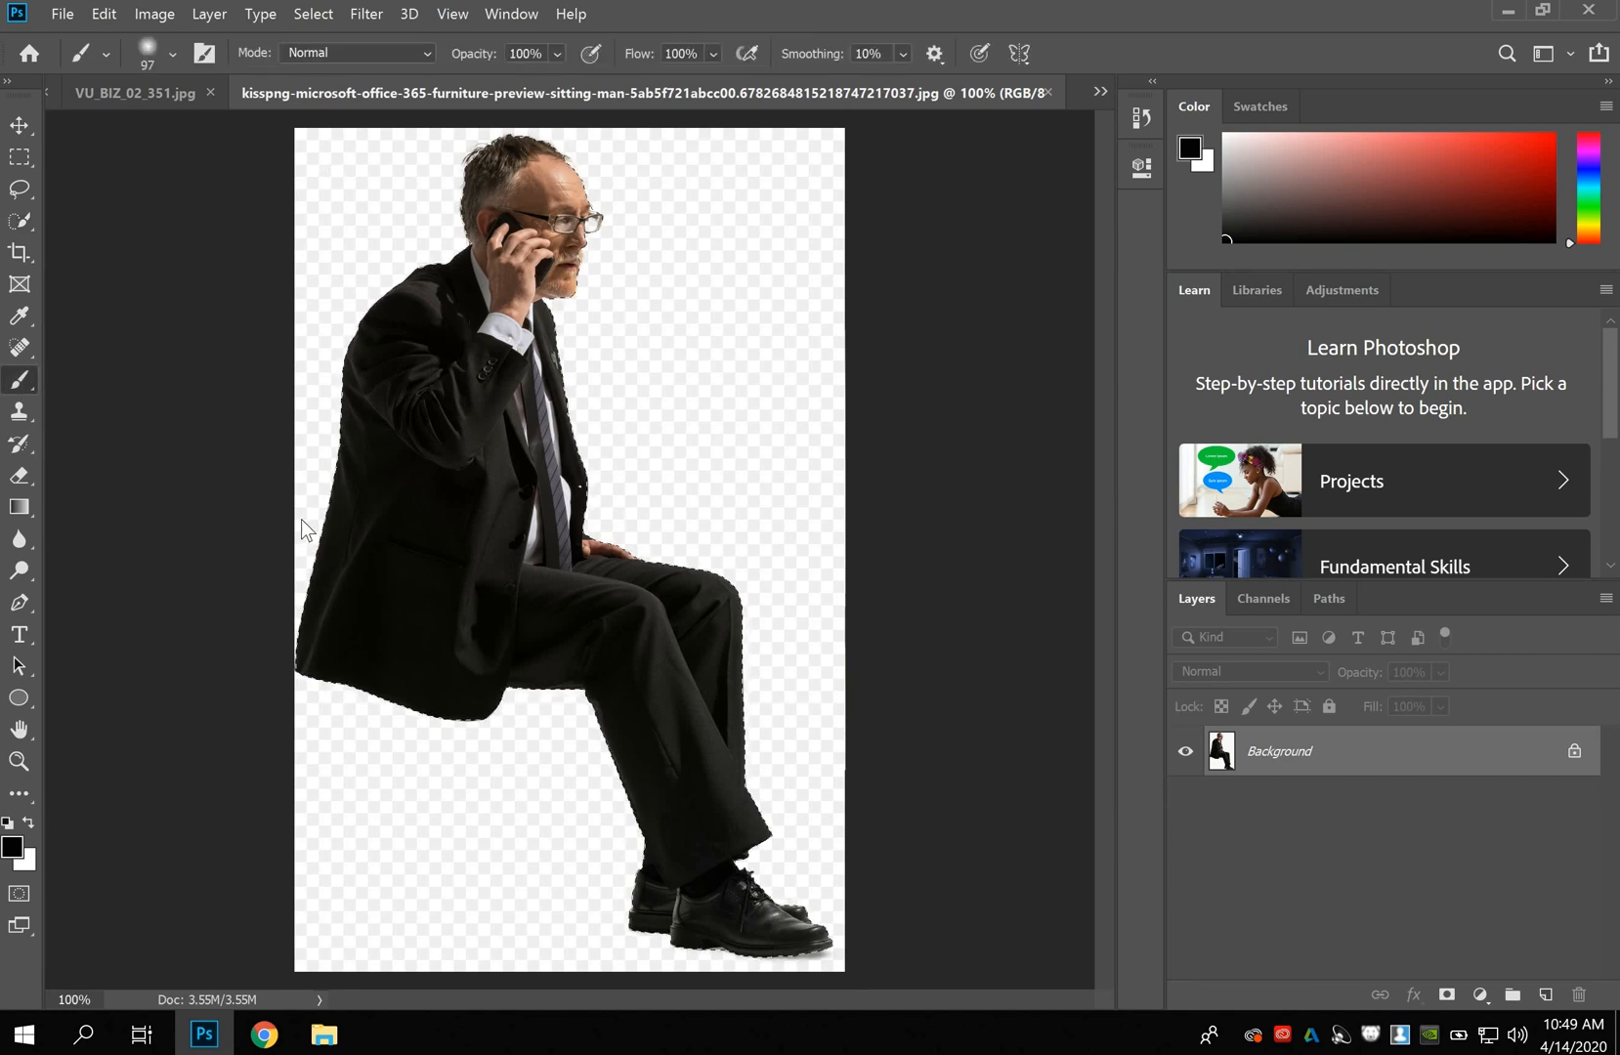
pyautogui.click(172, 54)
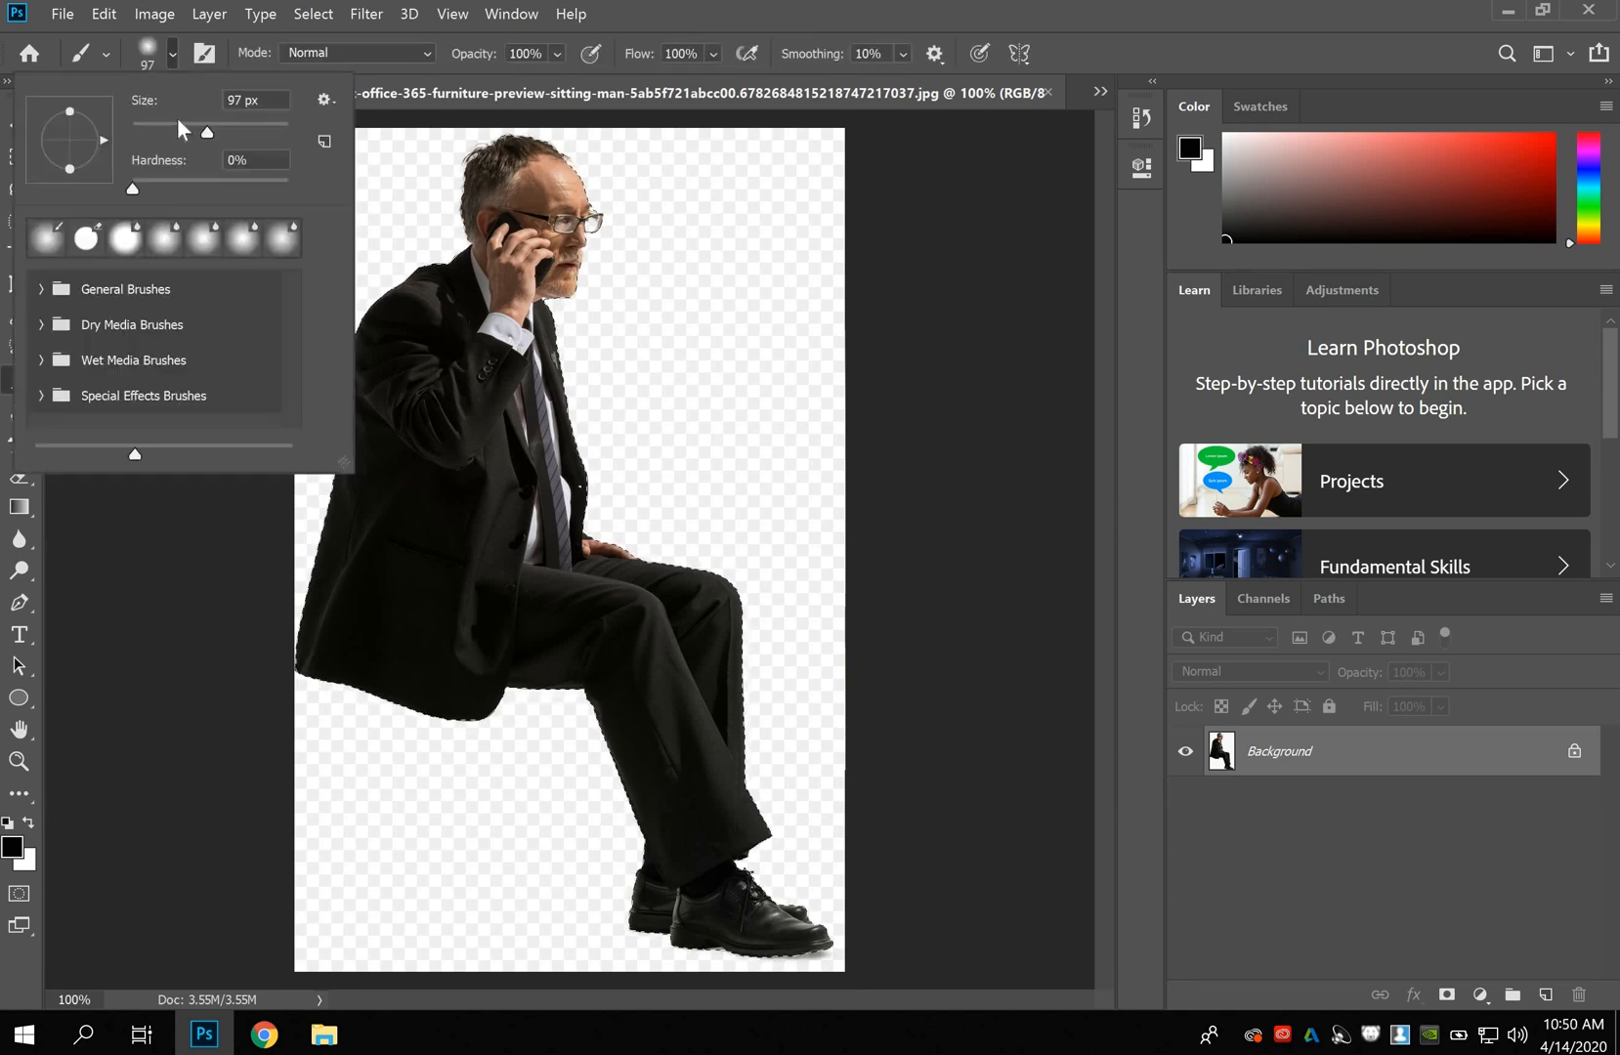
pyautogui.moveTo(208, 134); pyautogui.dragTo(215, 131)
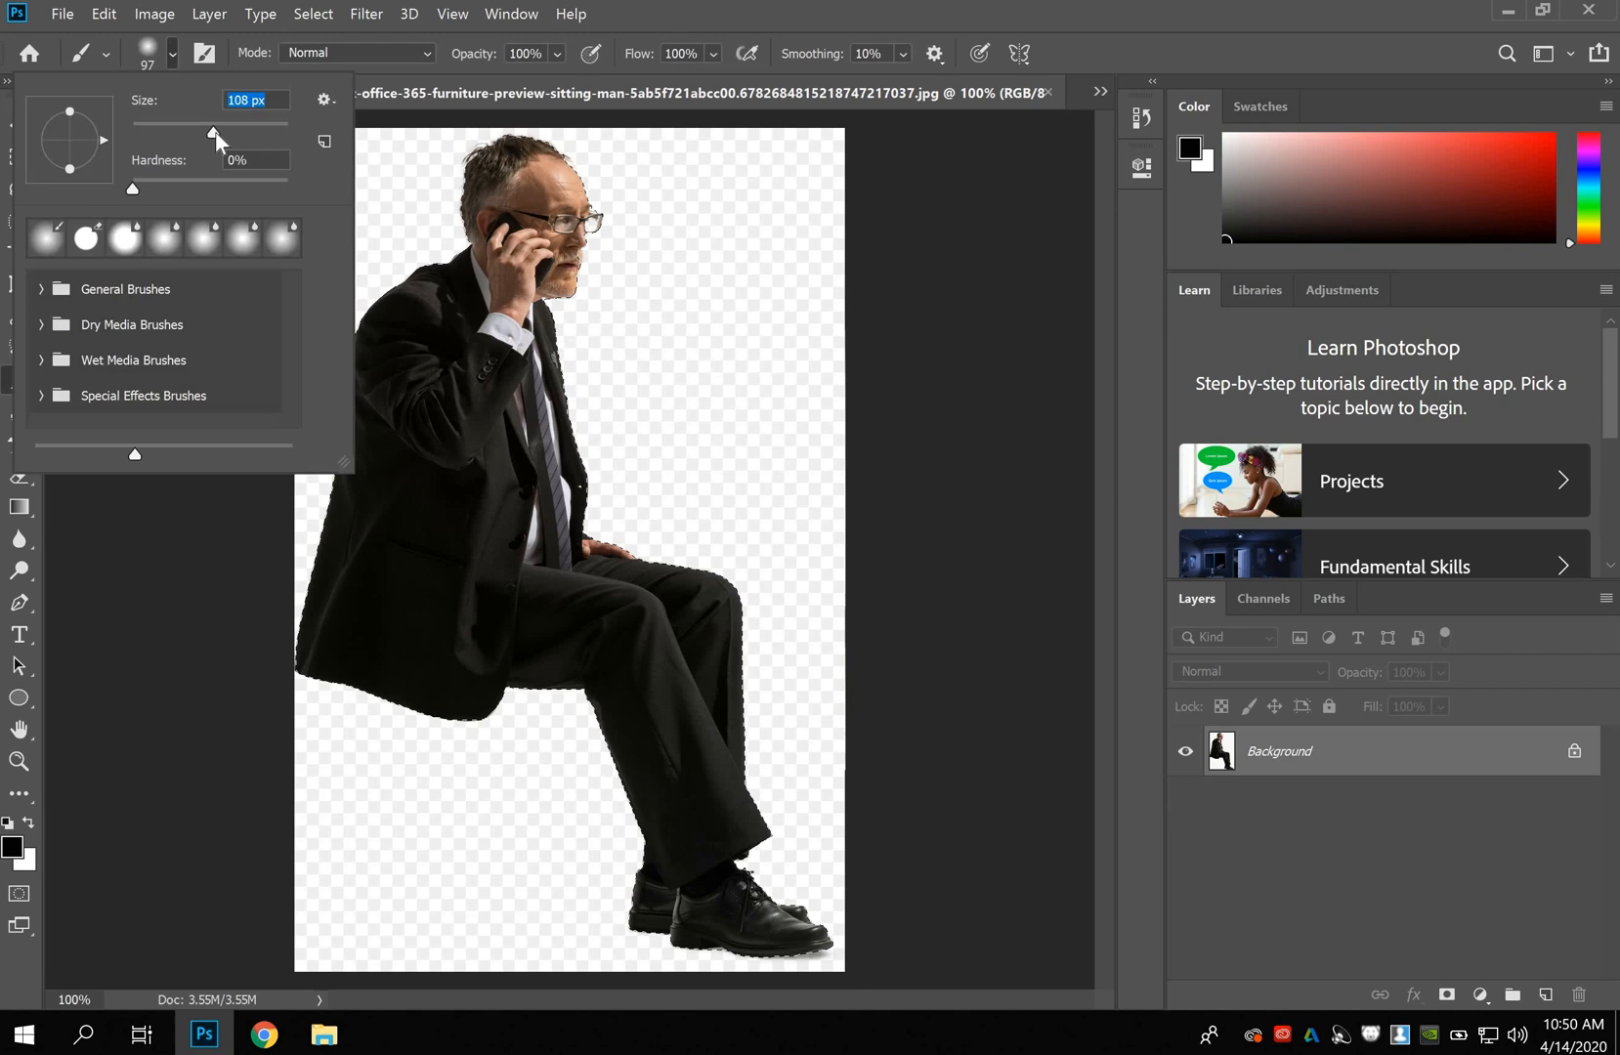
pyautogui.click(175, 57)
pyautogui.moveTo(469, 240)
pyautogui.mouseDown()
pyautogui.moveTo(546, 222)
pyautogui.moveTo(503, 210)
pyautogui.moveTo(543, 178)
pyautogui.moveTo(508, 156)
pyautogui.moveTo(570, 173)
pyautogui.moveTo(492, 162)
pyautogui.moveTo(574, 197)
pyautogui.moveTo(514, 268)
pyautogui.moveTo(531, 295)
pyautogui.moveTo(404, 309)
pyautogui.moveTo(560, 271)
pyautogui.moveTo(595, 209)
pyautogui.moveTo(516, 282)
pyautogui.moveTo(395, 290)
pyautogui.moveTo(272, 327)
pyautogui.moveTo(461, 276)
pyautogui.moveTo(477, 277)
pyautogui.moveTo(362, 350)
pyautogui.moveTo(560, 356)
pyautogui.moveTo(391, 366)
pyautogui.moveTo(537, 328)
pyautogui.moveTo(511, 330)
pyautogui.moveTo(563, 355)
pyautogui.moveTo(351, 370)
pyautogui.moveTo(261, 395)
pyautogui.moveTo(485, 413)
pyautogui.moveTo(276, 421)
pyautogui.moveTo(670, 440)
pyautogui.moveTo(316, 440)
pyautogui.moveTo(618, 408)
pyautogui.moveTo(455, 414)
pyautogui.moveTo(490, 432)
pyautogui.moveTo(302, 449)
pyautogui.moveTo(248, 474)
pyautogui.moveTo(638, 476)
pyautogui.moveTo(265, 515)
pyautogui.moveTo(717, 538)
pyautogui.moveTo(419, 516)
pyautogui.moveTo(378, 527)
pyautogui.moveTo(393, 558)
pyautogui.moveTo(671, 585)
pyautogui.moveTo(408, 571)
pyautogui.moveTo(263, 602)
pyautogui.moveTo(713, 608)
pyautogui.moveTo(287, 665)
pyautogui.moveTo(482, 691)
pyautogui.moveTo(615, 646)
pyautogui.moveTo(780, 632)
pyautogui.moveTo(563, 698)
pyautogui.moveTo(742, 692)
pyautogui.moveTo(570, 736)
pyautogui.moveTo(733, 727)
pyautogui.moveTo(610, 767)
pyautogui.moveTo(732, 813)
pyautogui.moveTo(661, 828)
pyautogui.moveTo(777, 835)
pyautogui.moveTo(645, 869)
pyautogui.moveTo(787, 897)
pyautogui.moveTo(641, 904)
pyautogui.moveTo(871, 947)
pyautogui.moveTo(698, 895)
pyautogui.mouseUp()
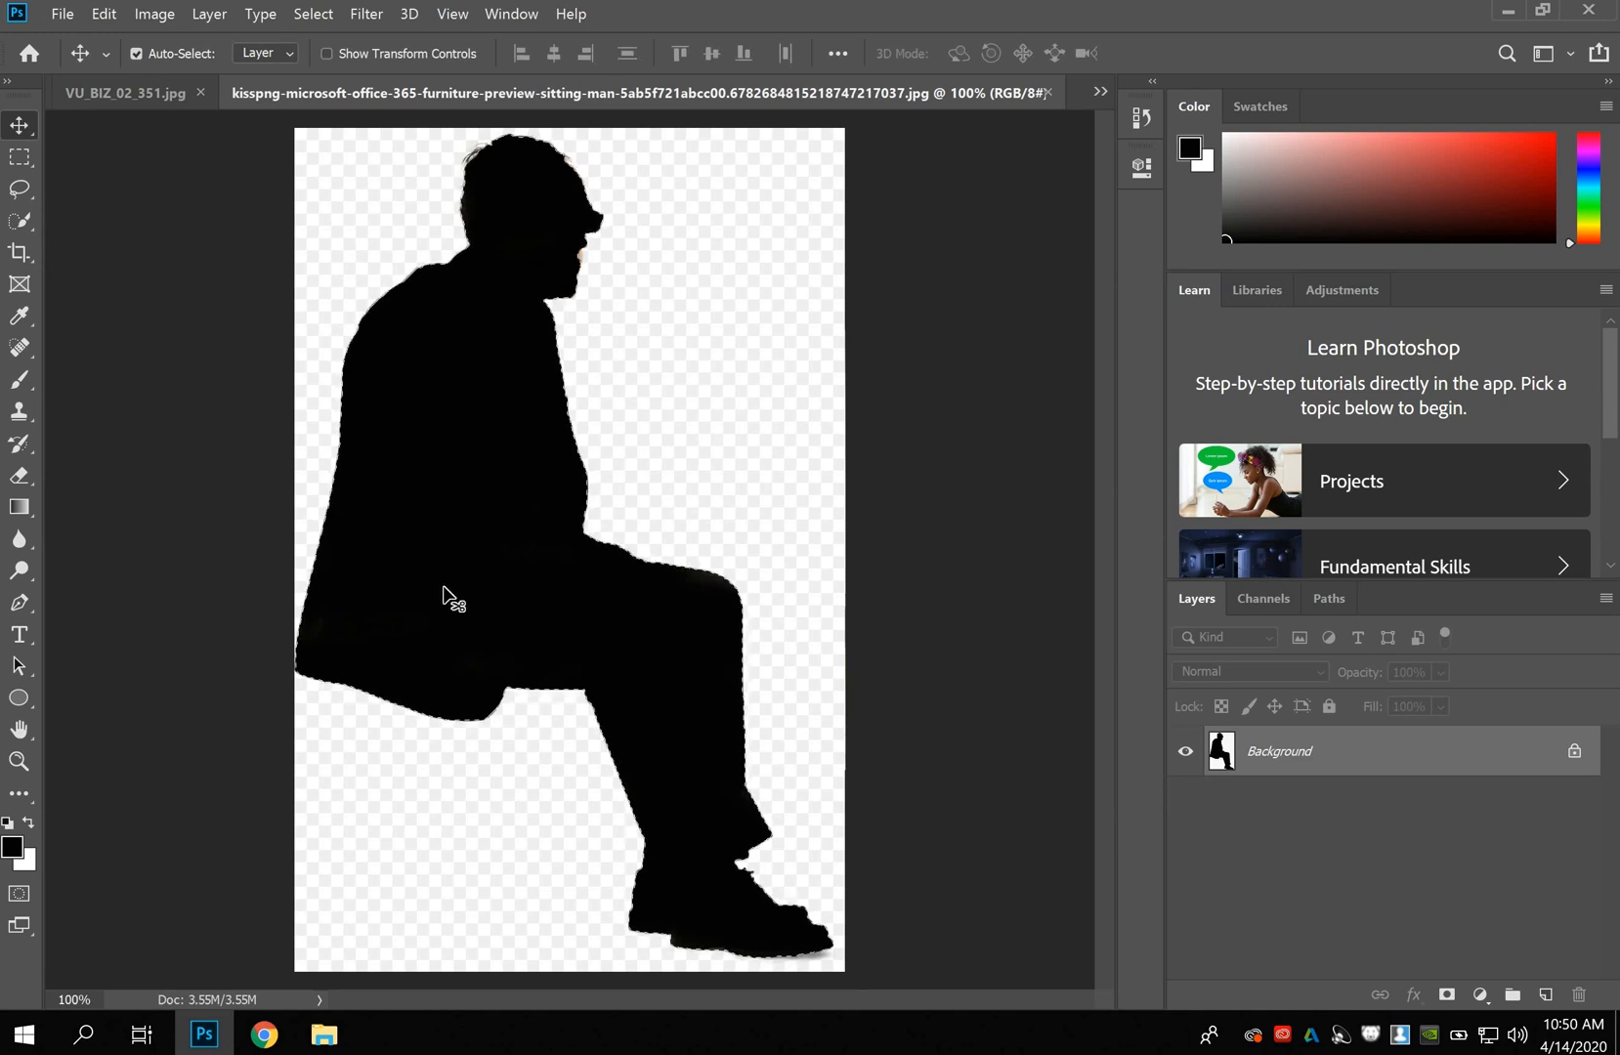
# Paste the black sitting silhouette onto a new layer above the standing silhouette in the interior rendering.
pyautogui.click(137, 98)
pyautogui.click(114, 94)
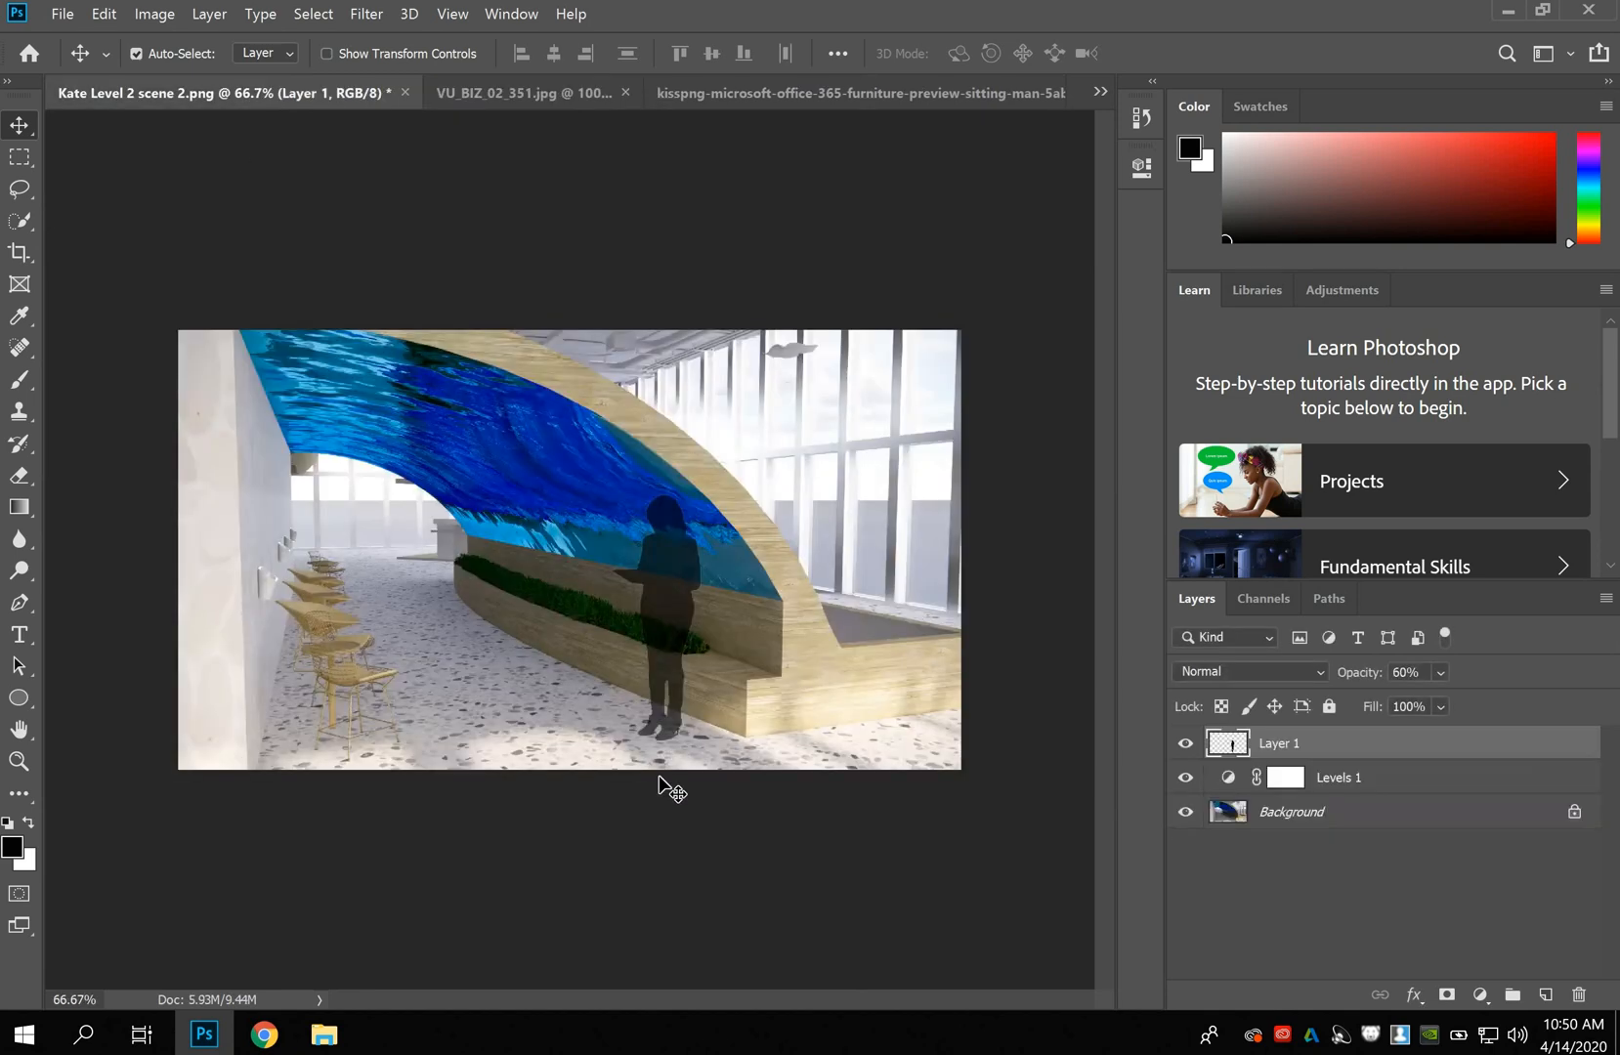
pyautogui.click(1545, 995)
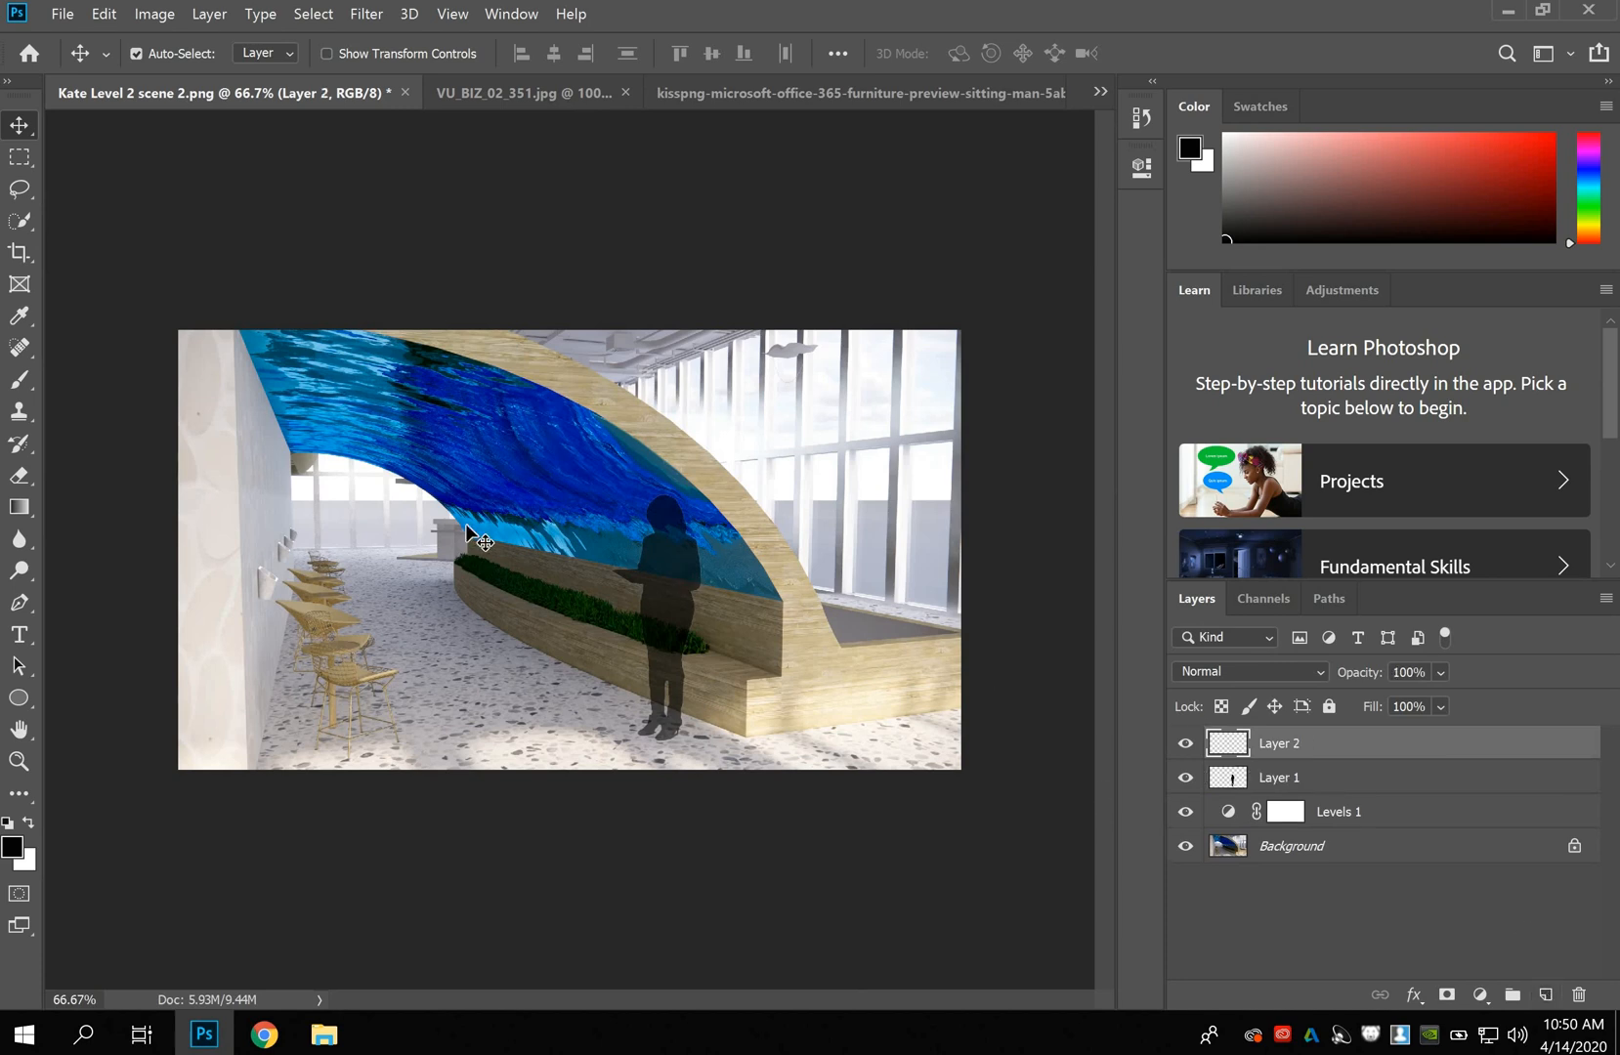
pyautogui.hotkey('ctrl', 'v')
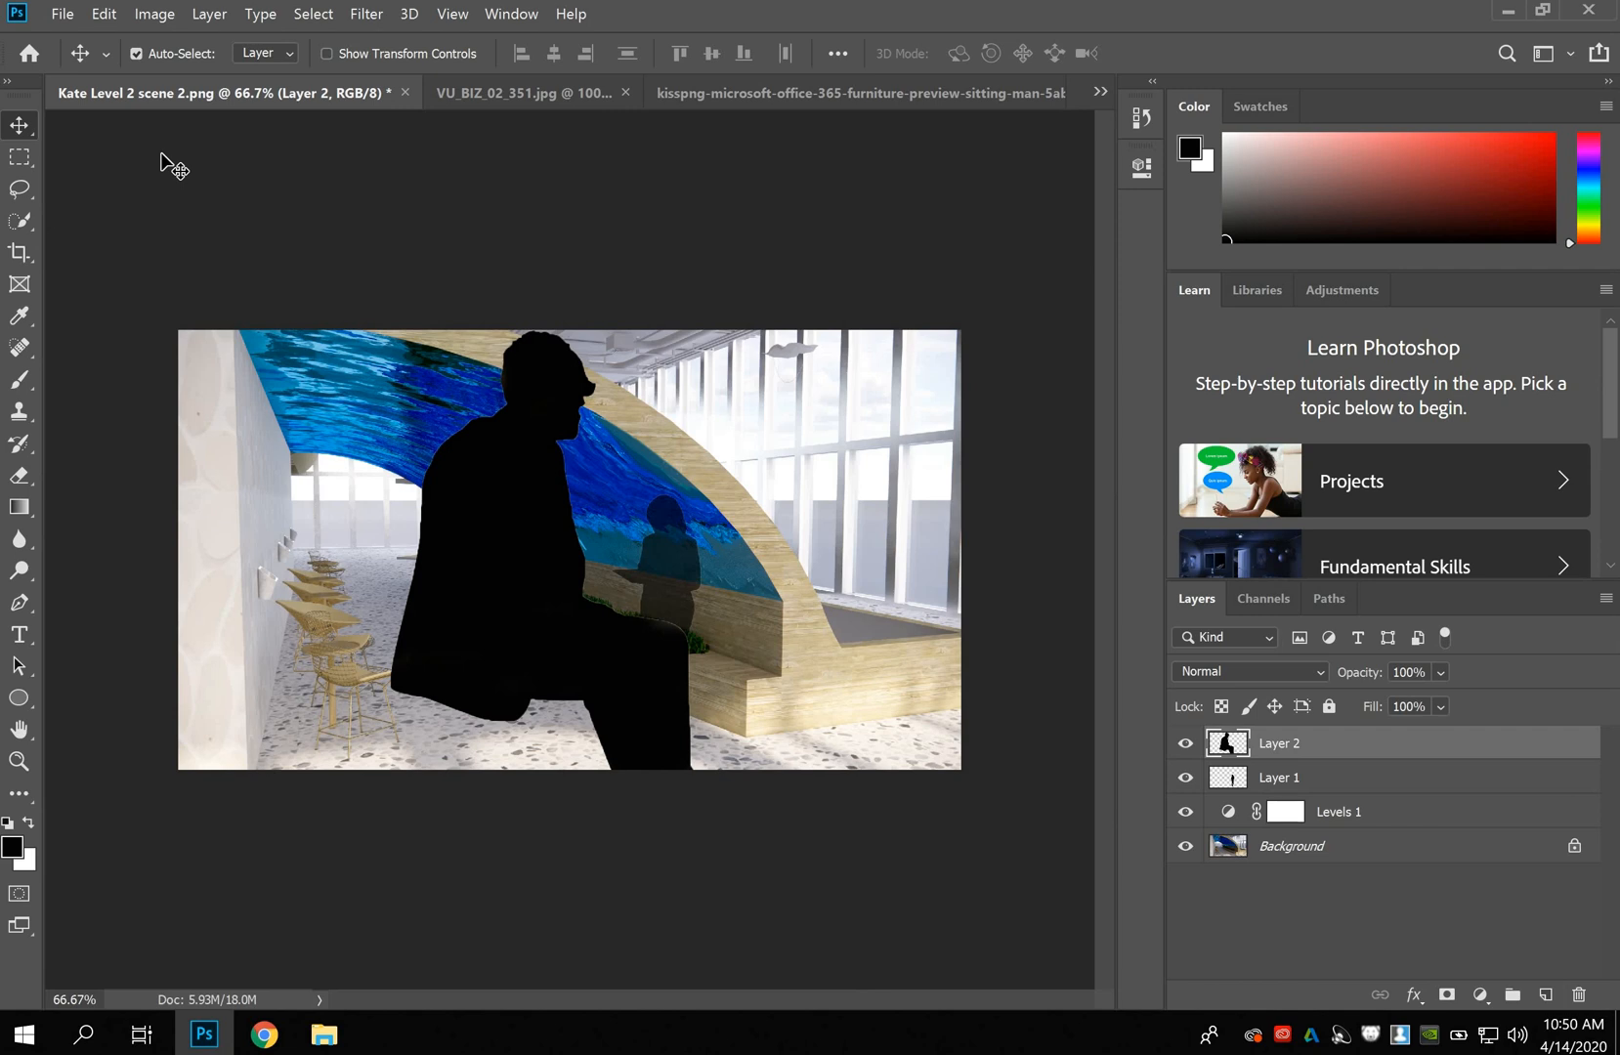
# Scale the sitting silhouette proportionally to about 29% with Free Transform and place it over the chairs along the wall.
pyautogui.hotkey('ctrl', 't')
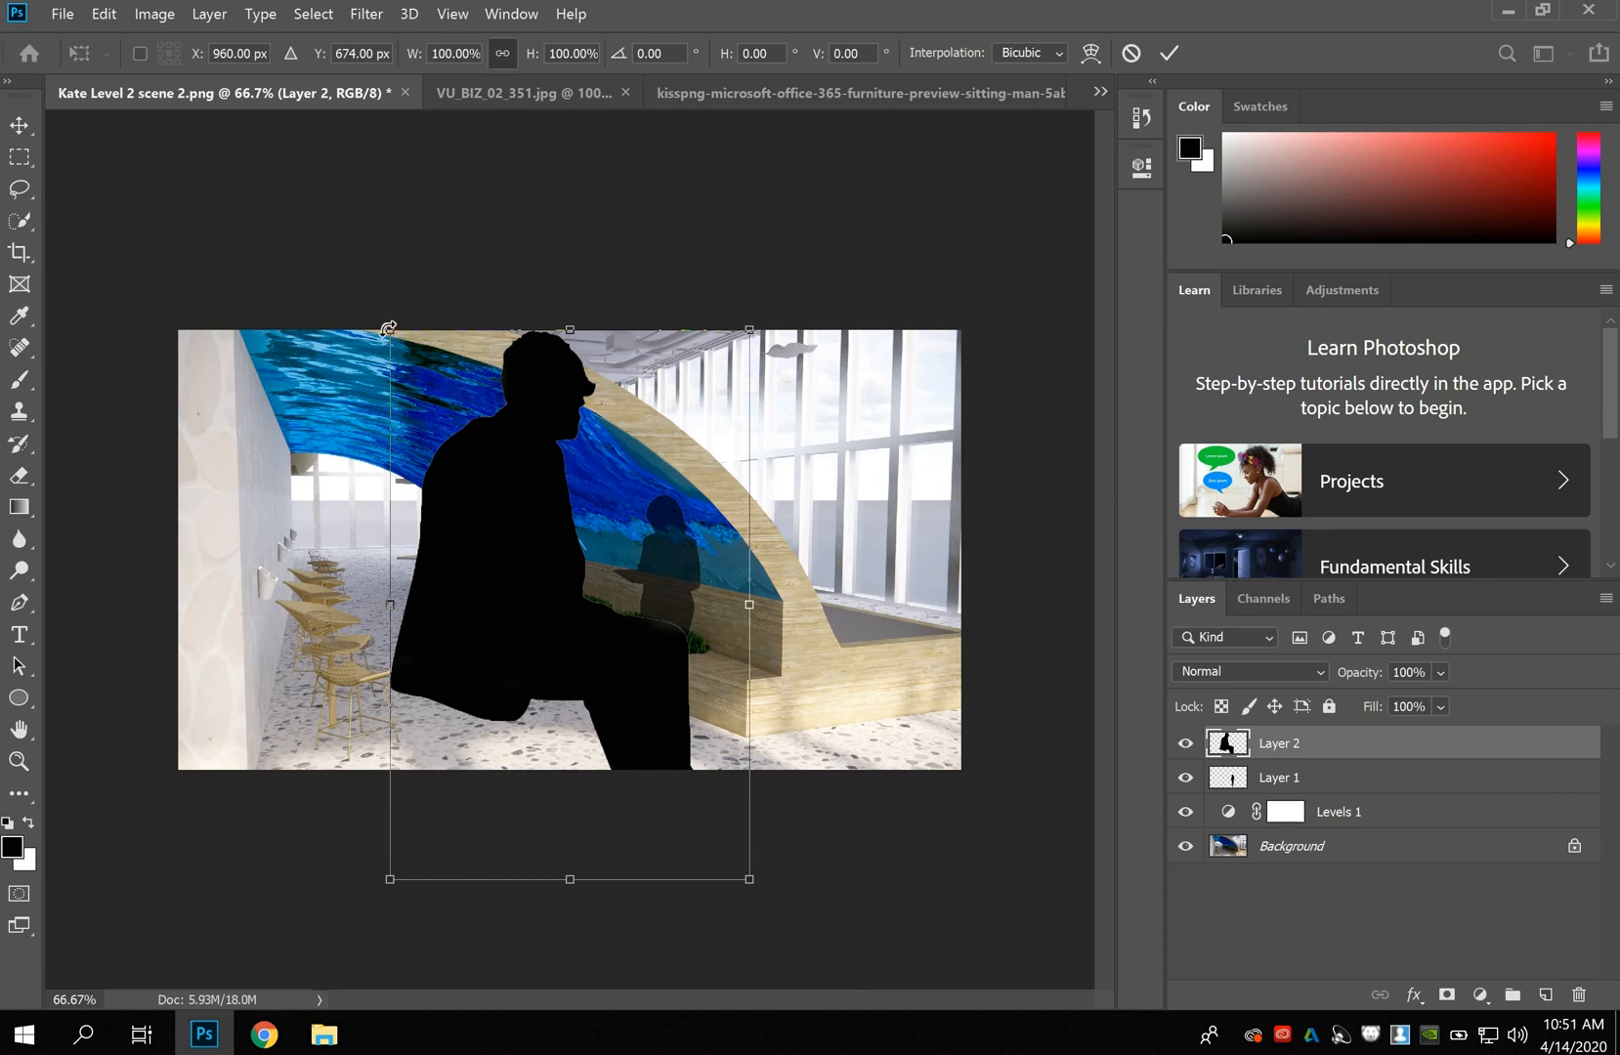
pyautogui.moveTo(389, 328); pyautogui.dragTo(662, 740)
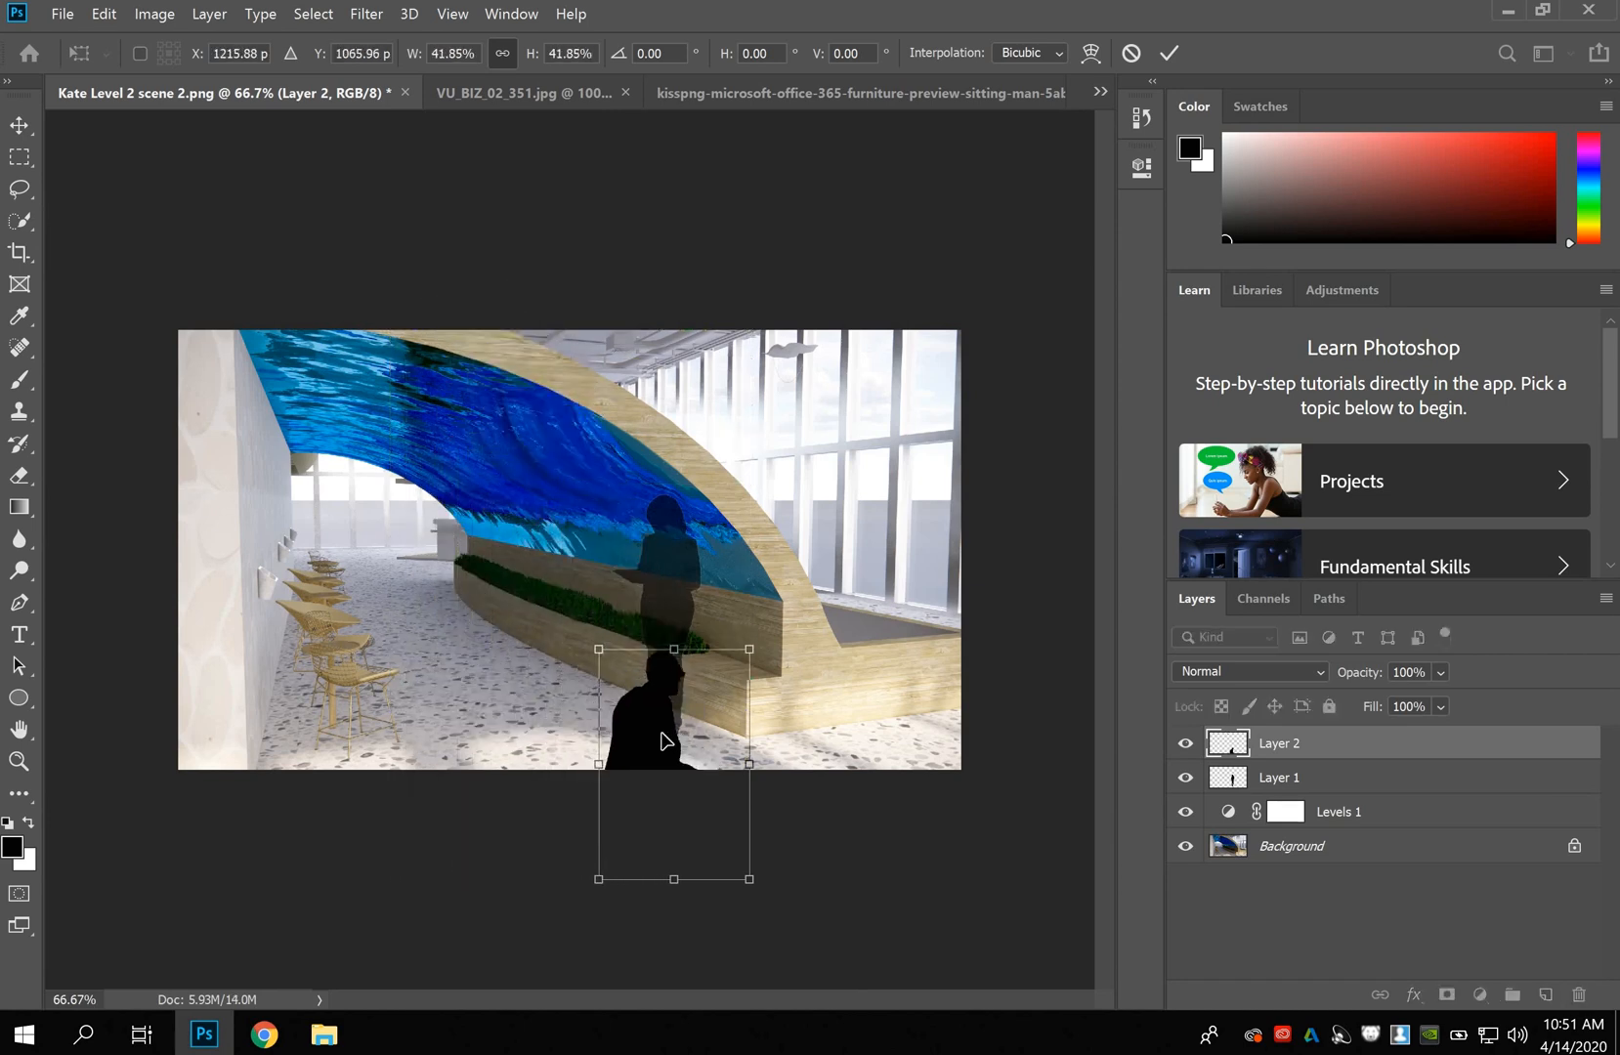
pyautogui.moveTo(583, 687); pyautogui.dragTo(347, 518)
pyautogui.moveTo(380, 623); pyautogui.dragTo(320, 583)
pyautogui.moveTo(302, 512); pyautogui.dragTo(329, 553)
pyautogui.moveTo(356, 621)
pyautogui.mouseDown()
pyautogui.moveTo(374, 627)
pyautogui.moveTo(344, 598)
pyautogui.mouseUp()
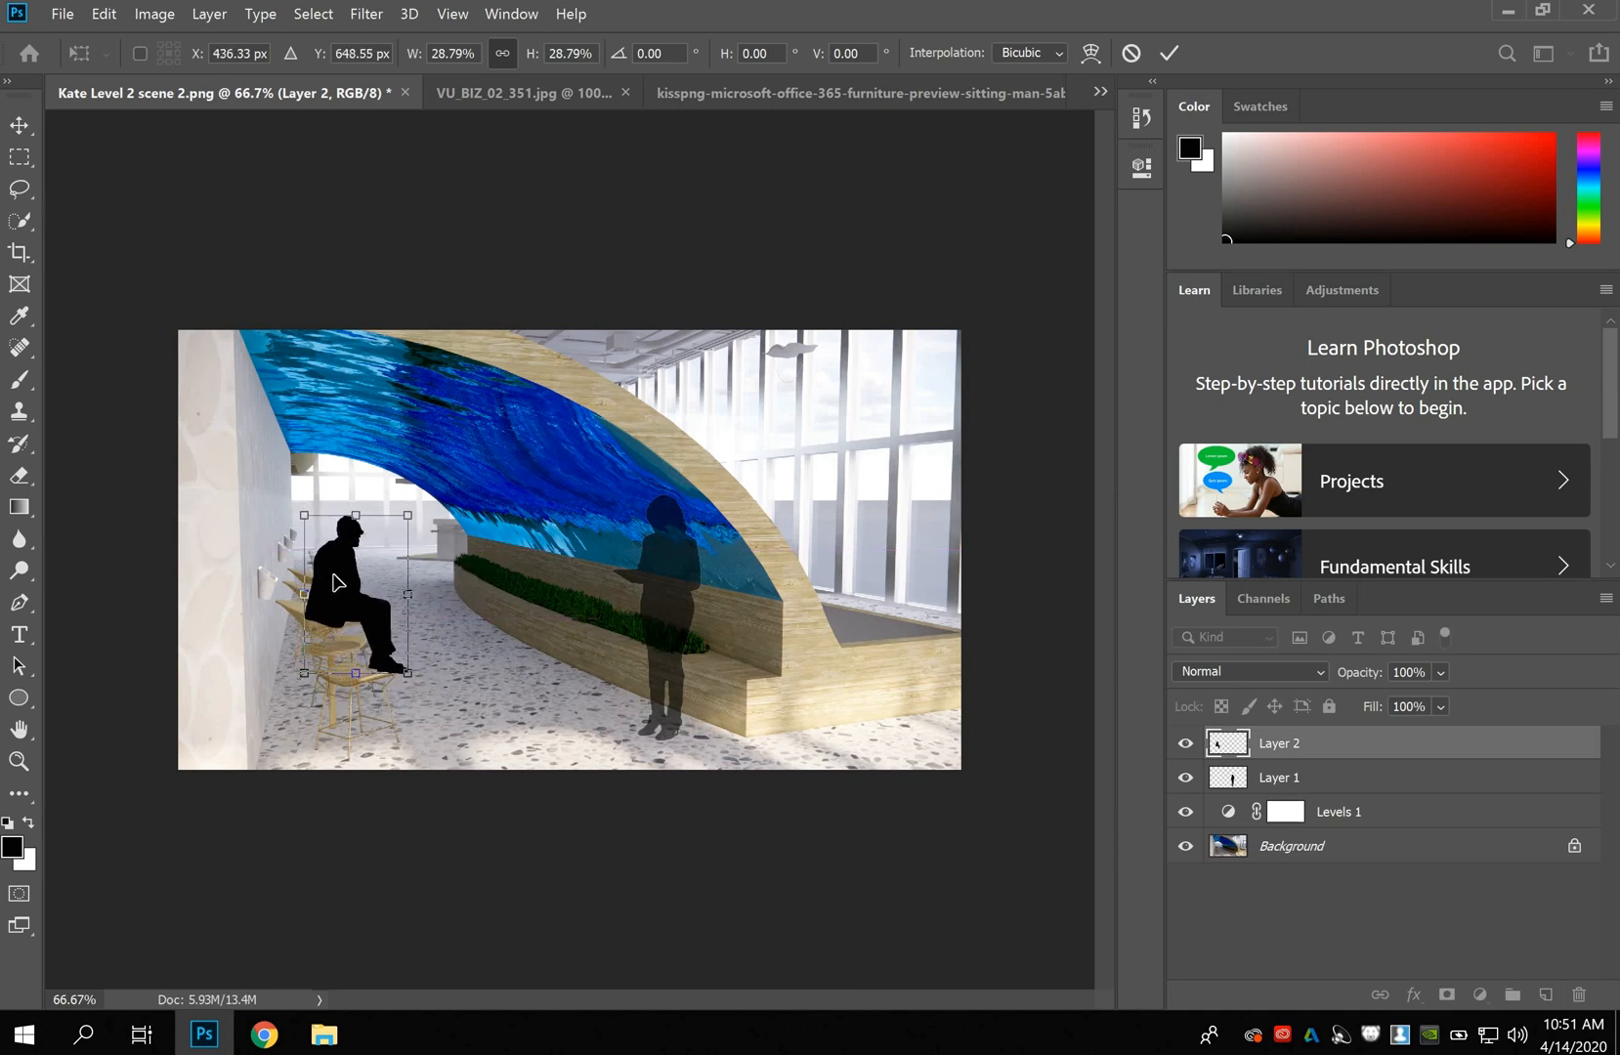
# Reduce the sitting silhouette proportionally to about 23% and position it near the front chairs.
pyautogui.moveTo(401, 513); pyautogui.dragTo(380, 537)
pyautogui.moveTo(342, 612); pyautogui.dragTo(337, 615)
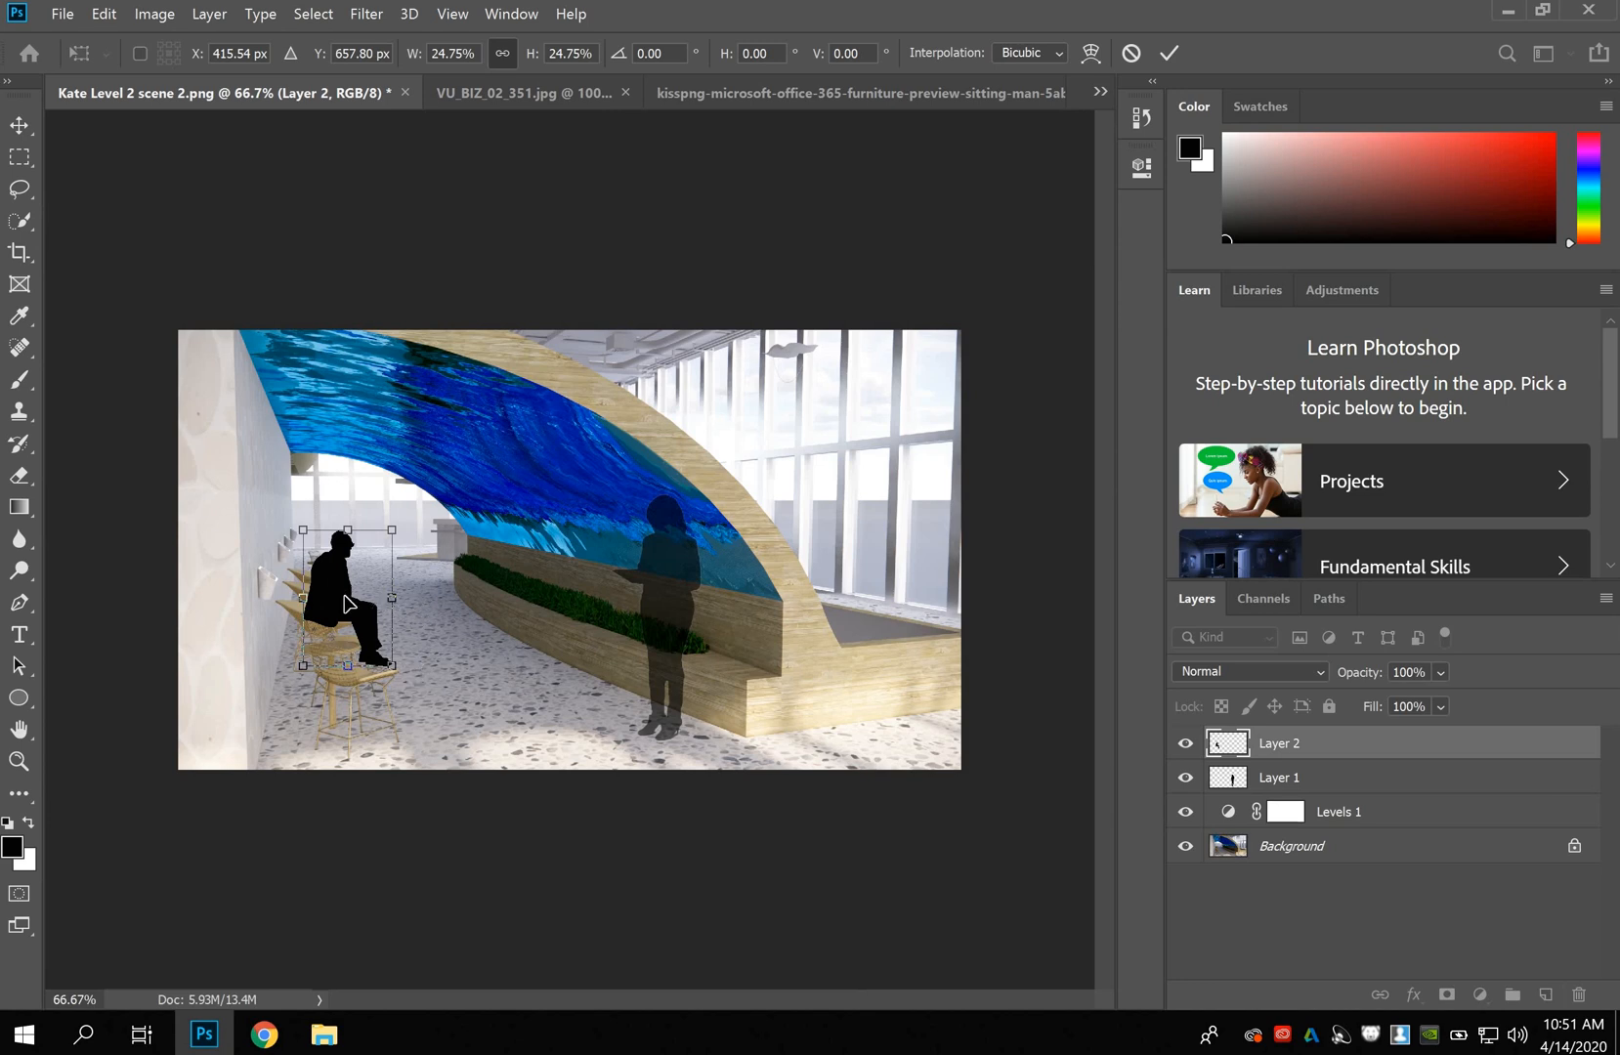
pyautogui.moveTo(344, 599)
pyautogui.mouseDown()
pyautogui.moveTo(371, 617)
pyautogui.moveTo(349, 618)
pyautogui.mouseUp()
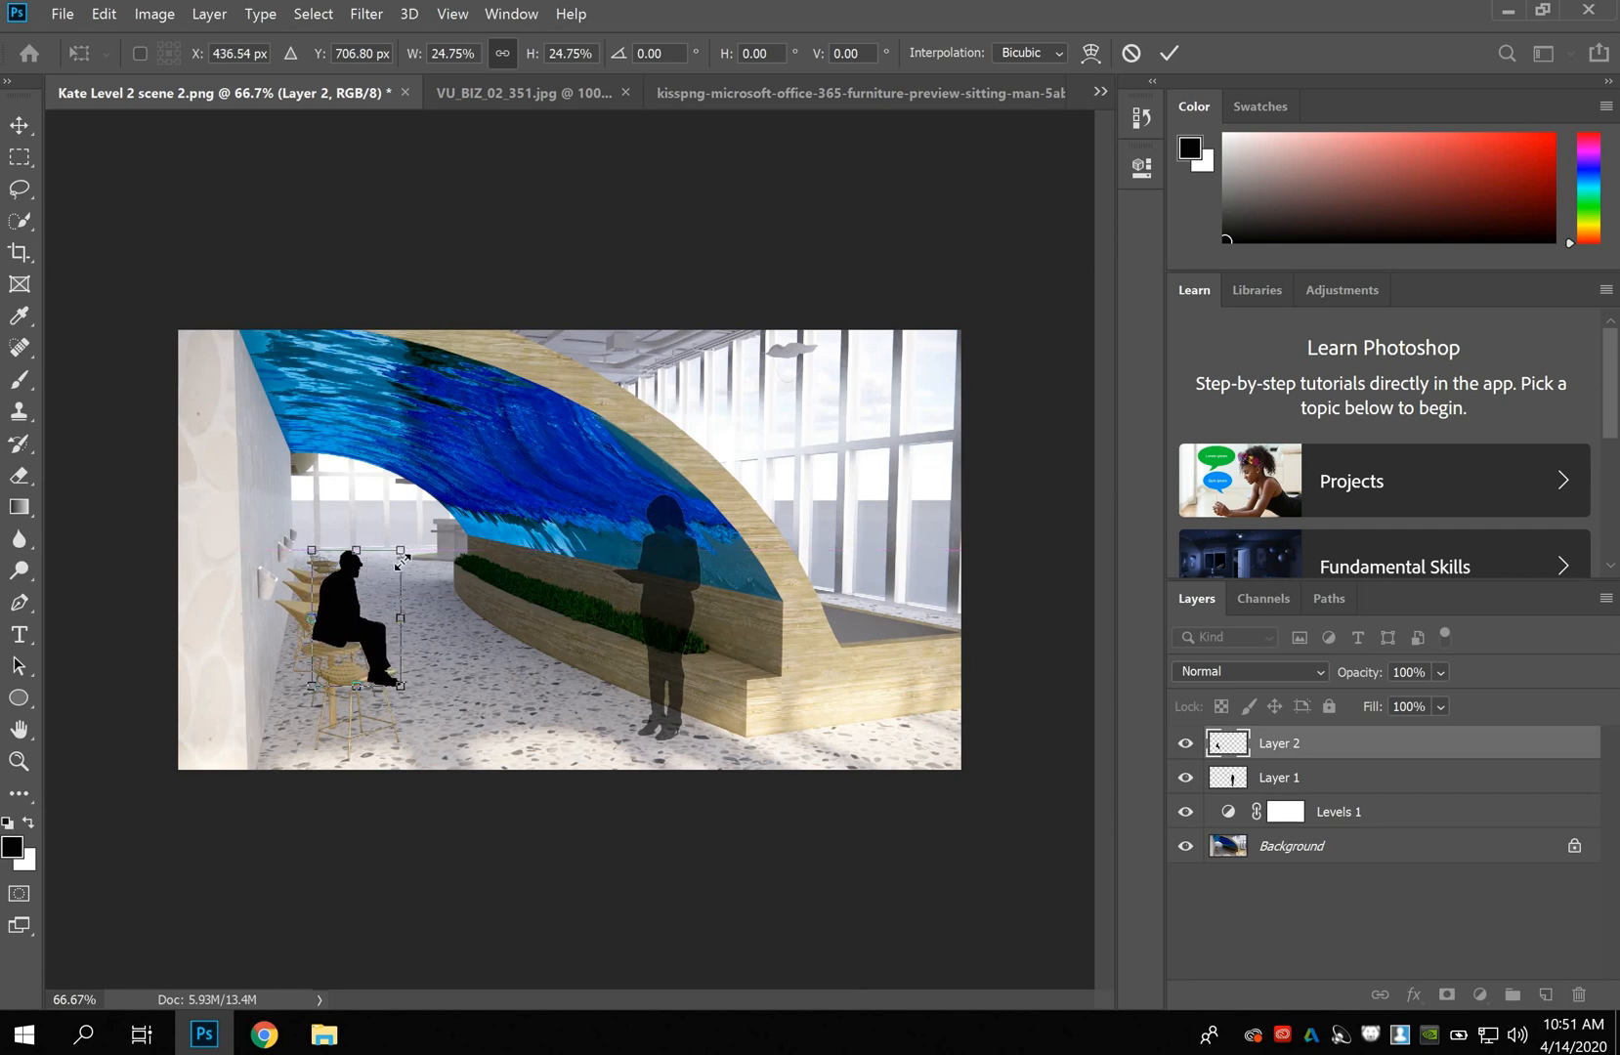
pyautogui.moveTo(403, 560); pyautogui.dragTo(397, 555)
pyautogui.moveTo(348, 635); pyautogui.dragTo(357, 642)
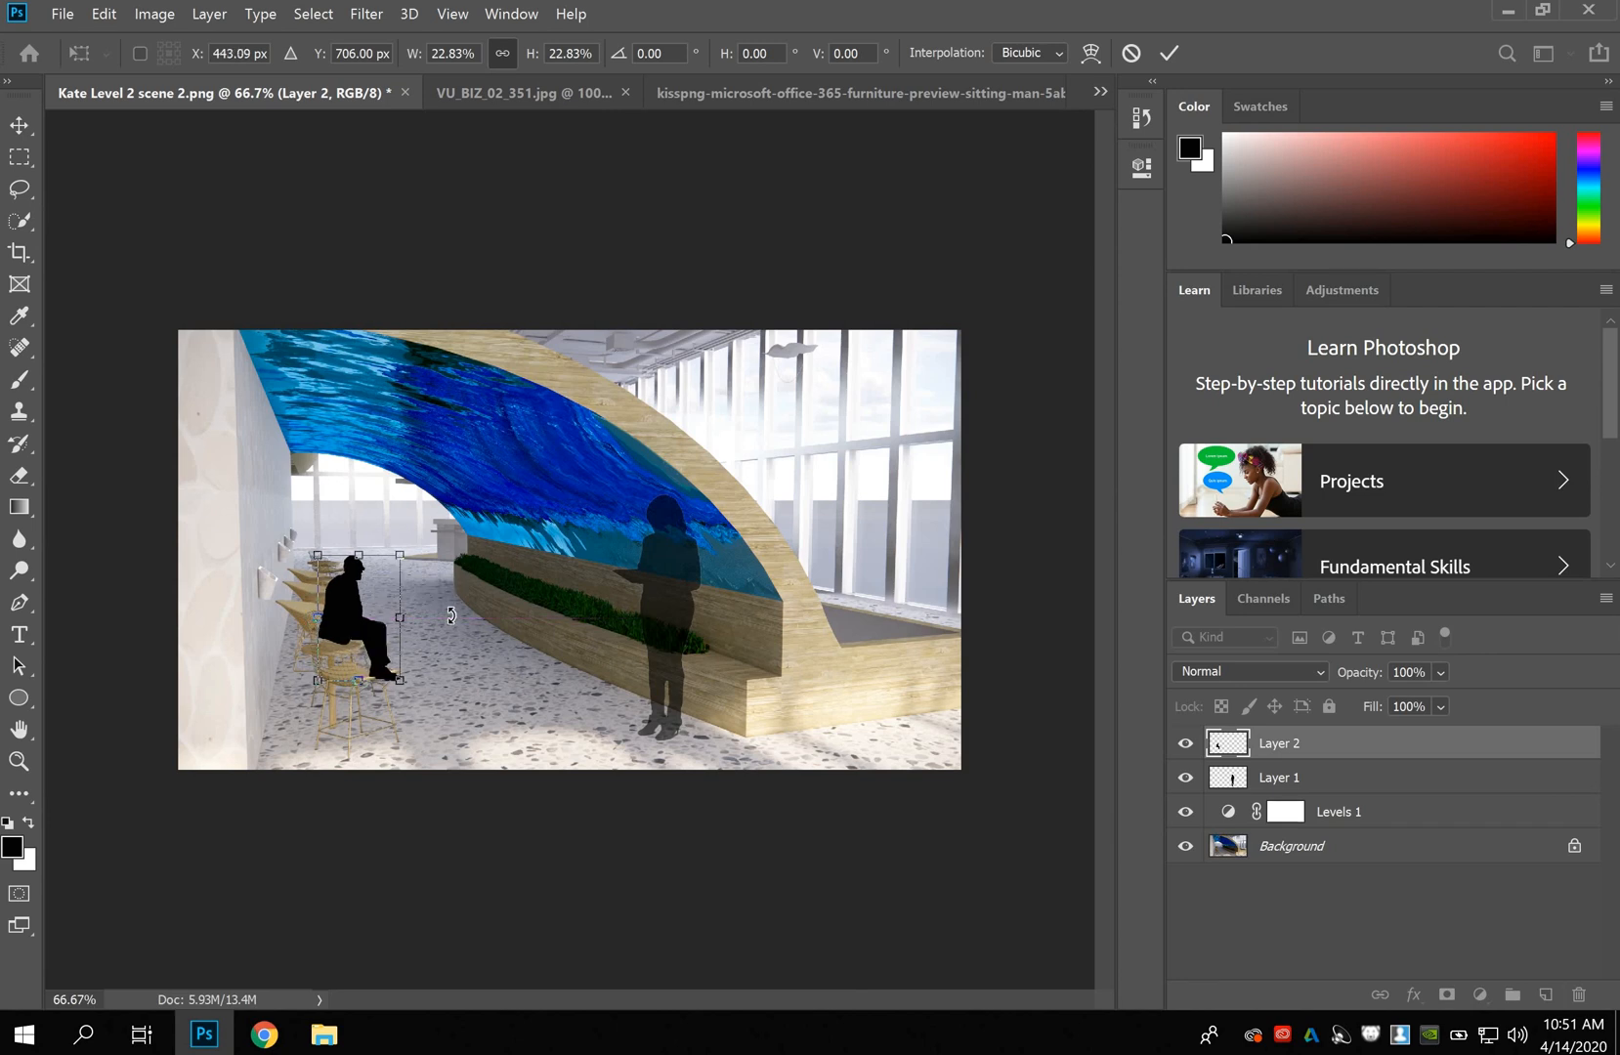
# Lower the sitting silhouette slightly to align it with the seat of the chair behind the front one.
pyautogui.hotkey('ctrl', '-')
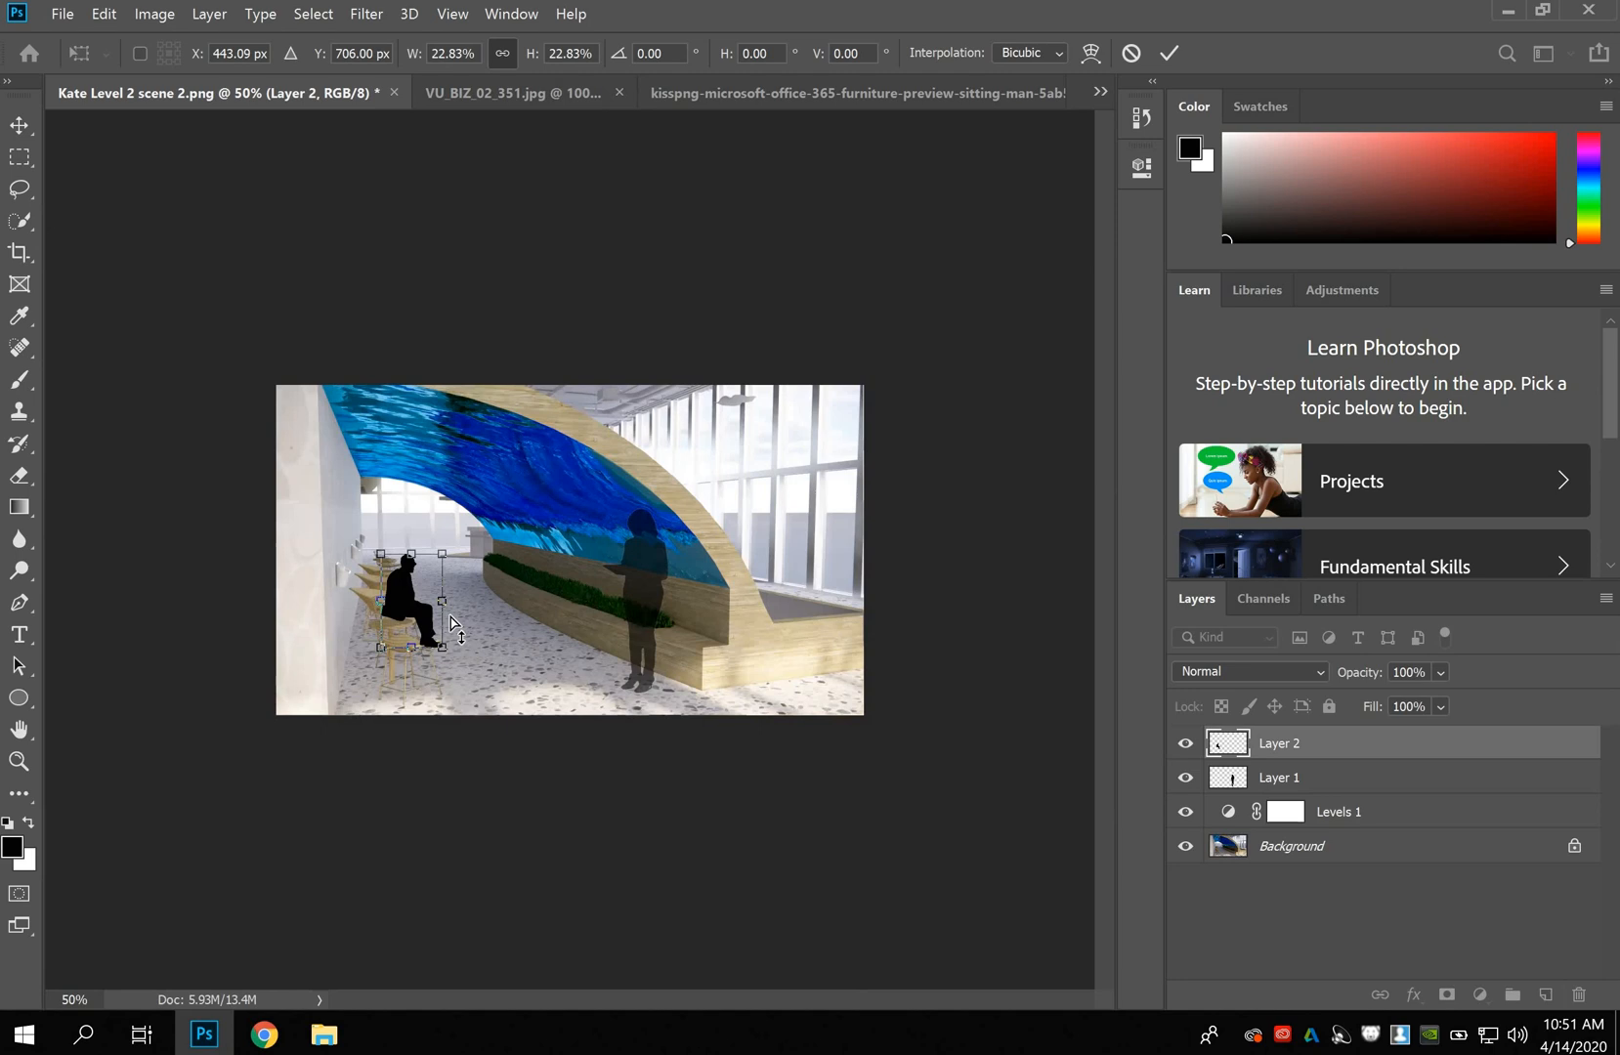
pyautogui.hotkey('ctrl', '+')
pyautogui.hotkey('ctrl', '+')
pyautogui.hotkey('ctrl', '+')
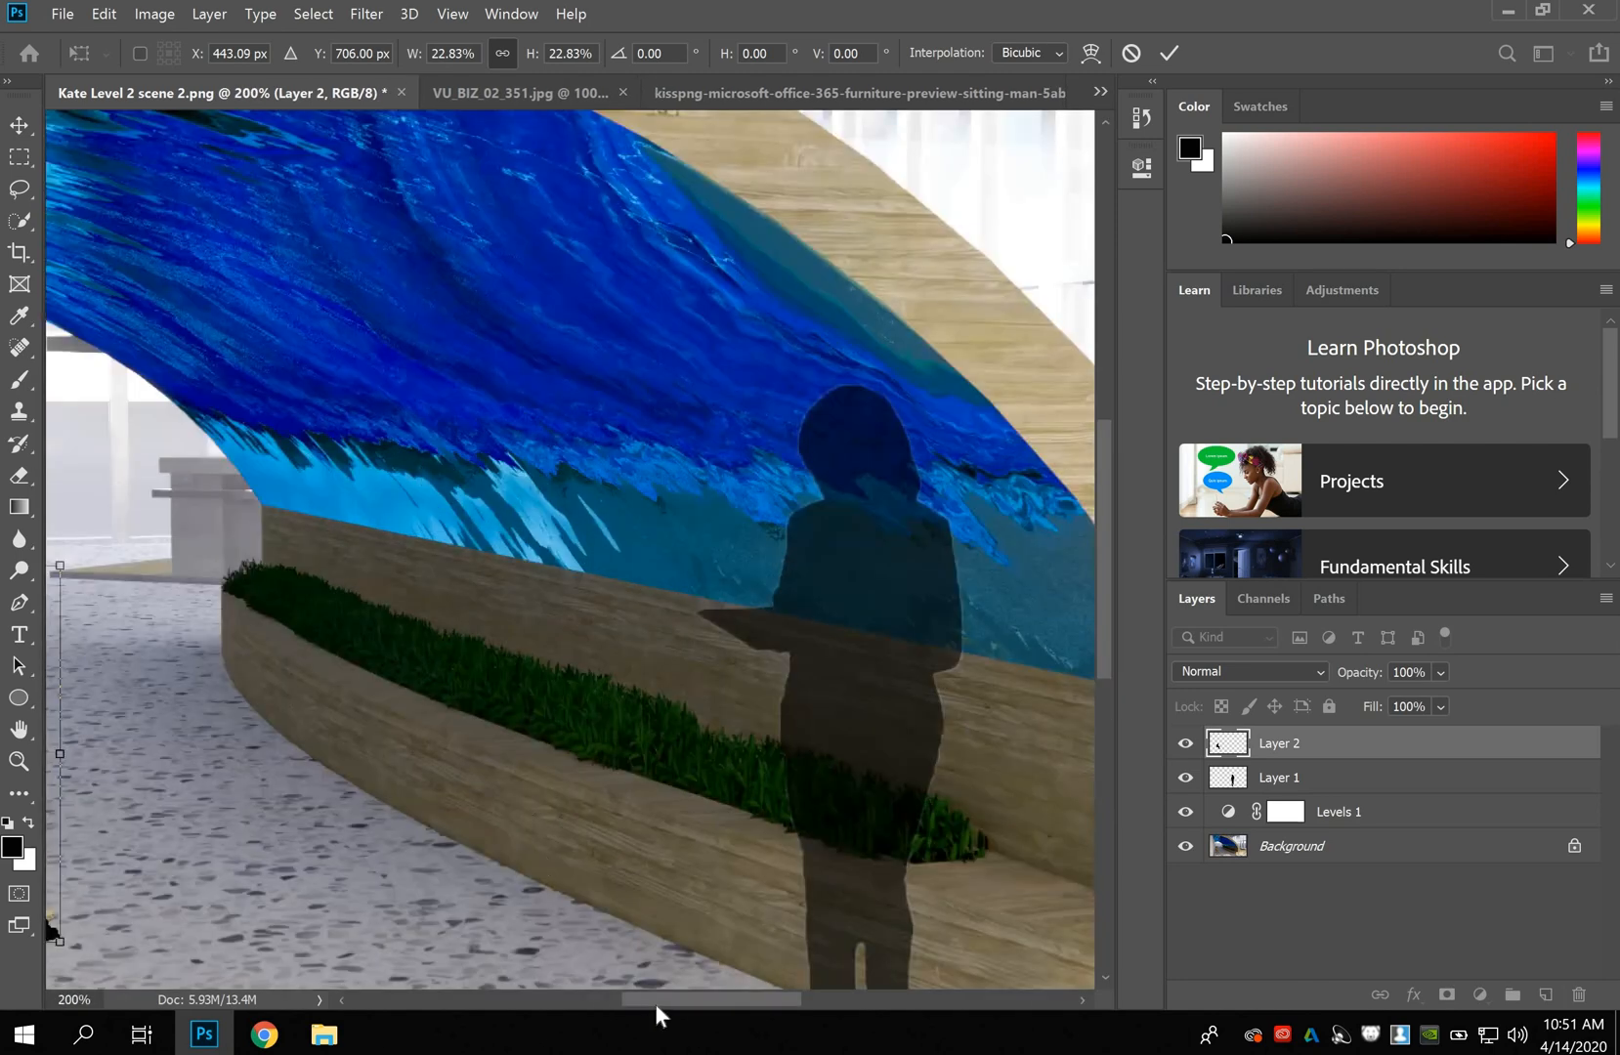
pyautogui.moveTo(654, 1004); pyautogui.dragTo(529, 1007)
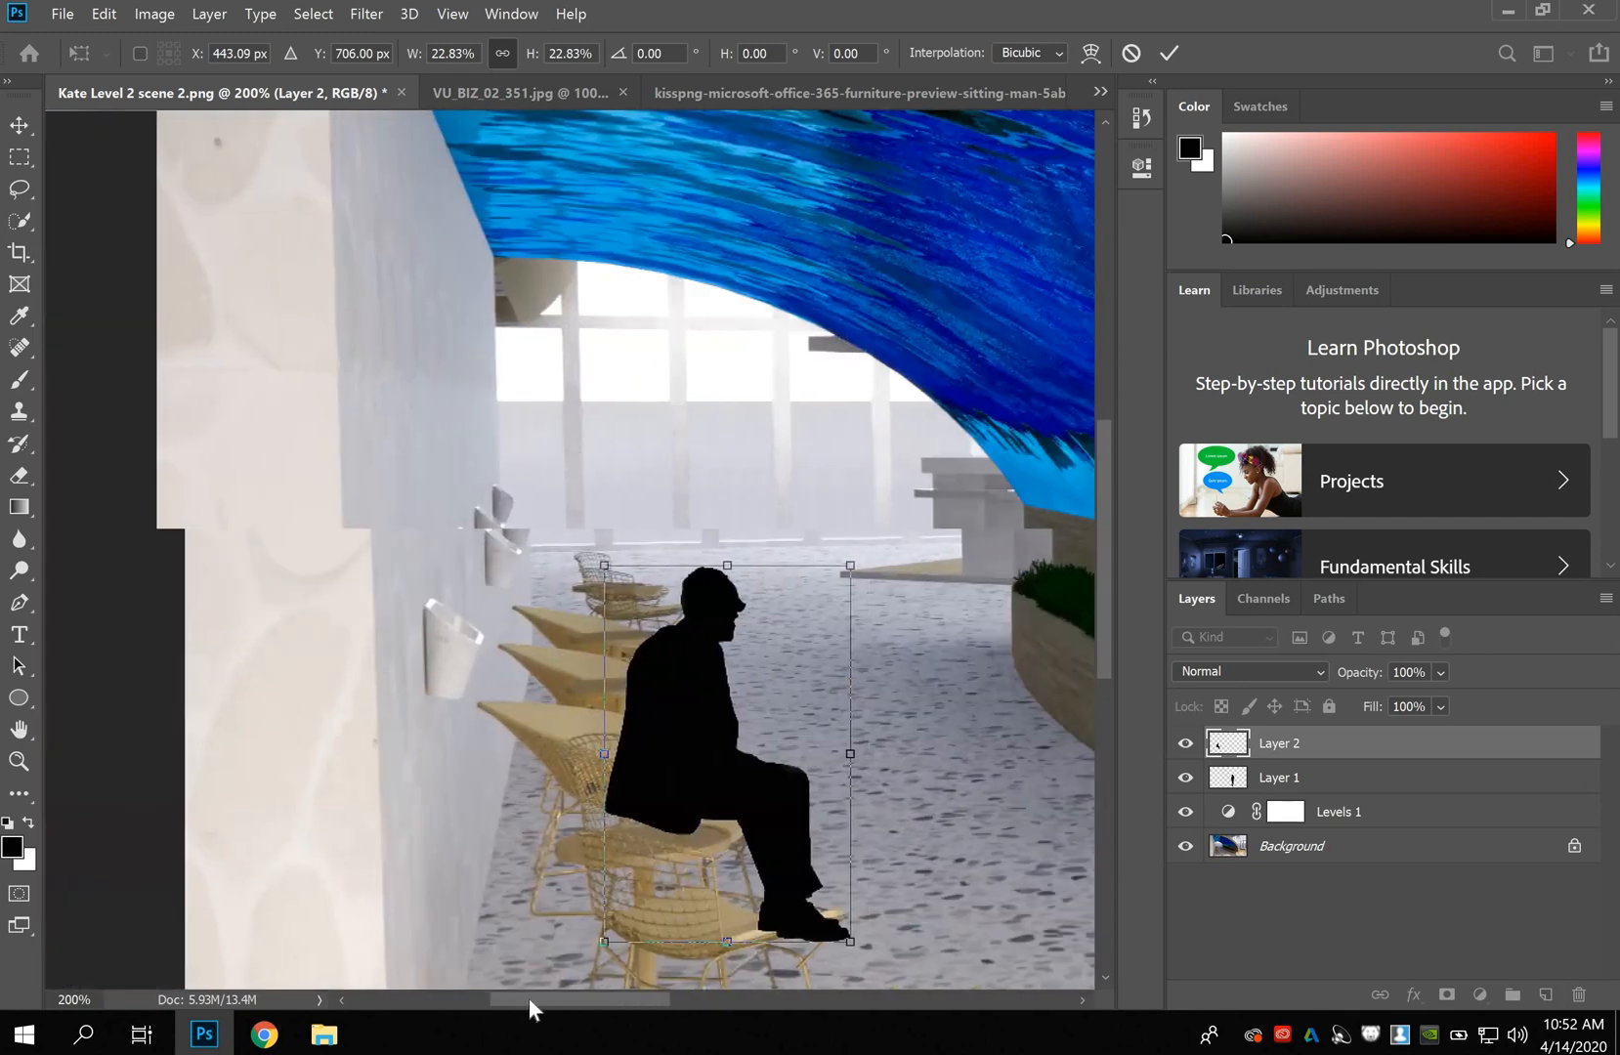
pyautogui.moveTo(645, 773); pyautogui.dragTo(652, 793)
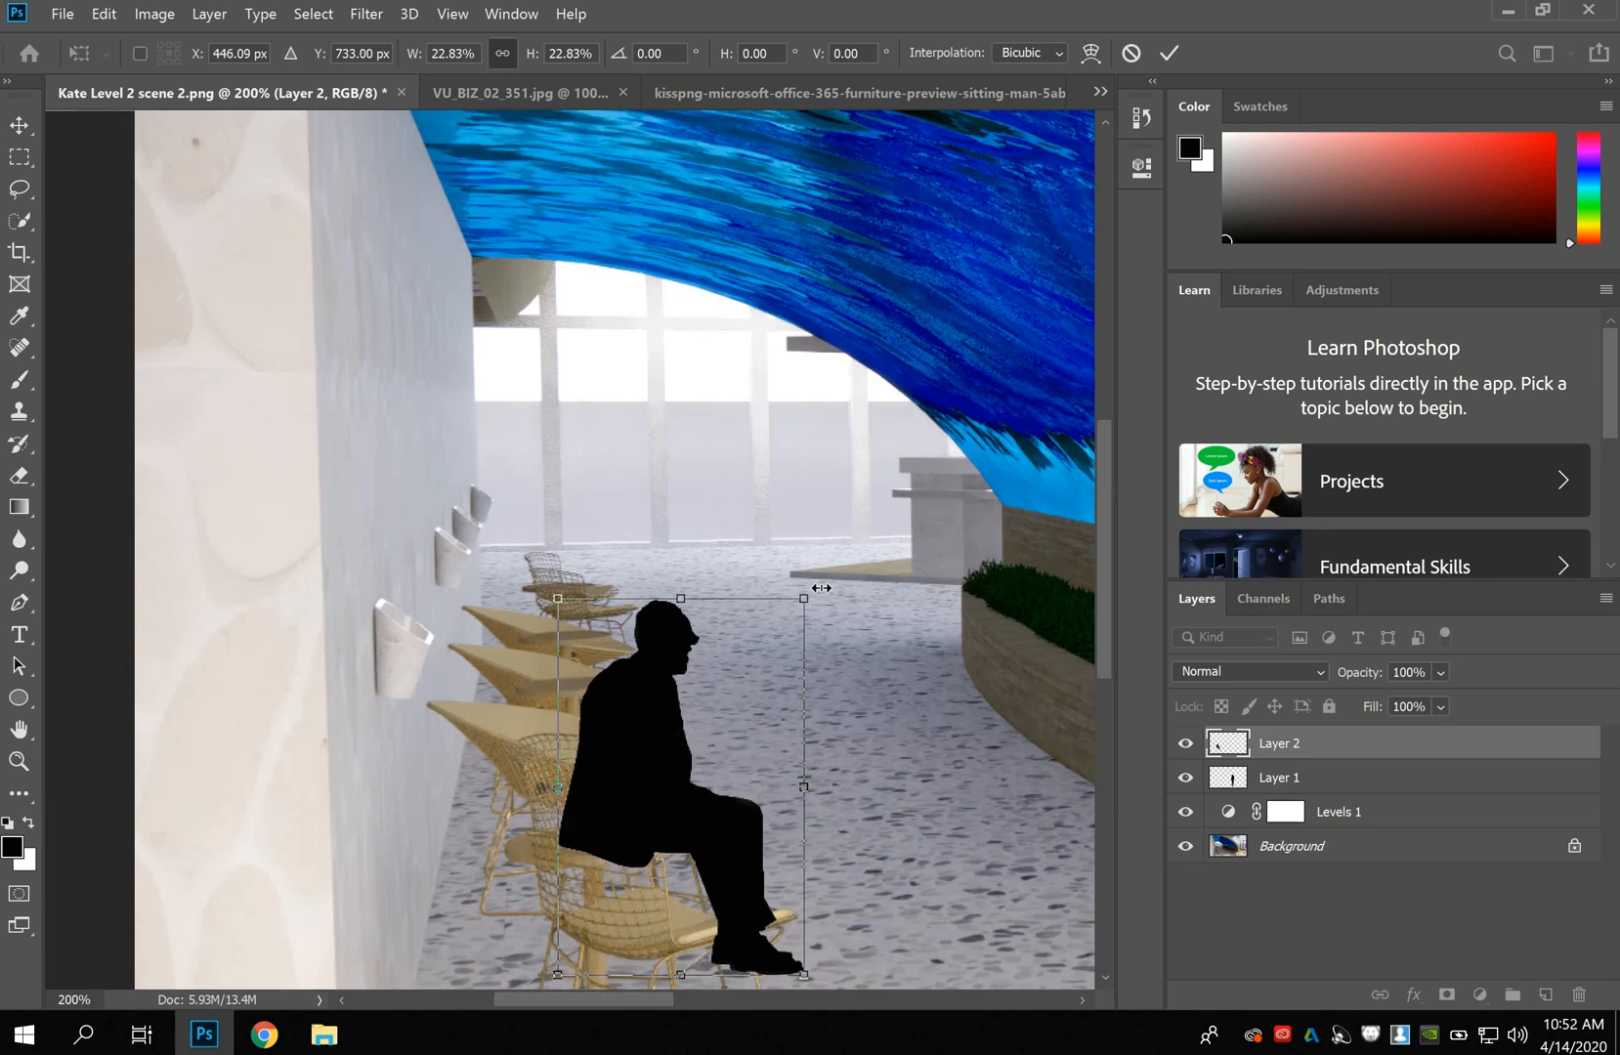
# Distort the sitting silhouette by pulling its front upper corner up and front lower corner slightly down, and apply the transform.
pyautogui.click(109, 13)
pyautogui.moveTo(235, 537)
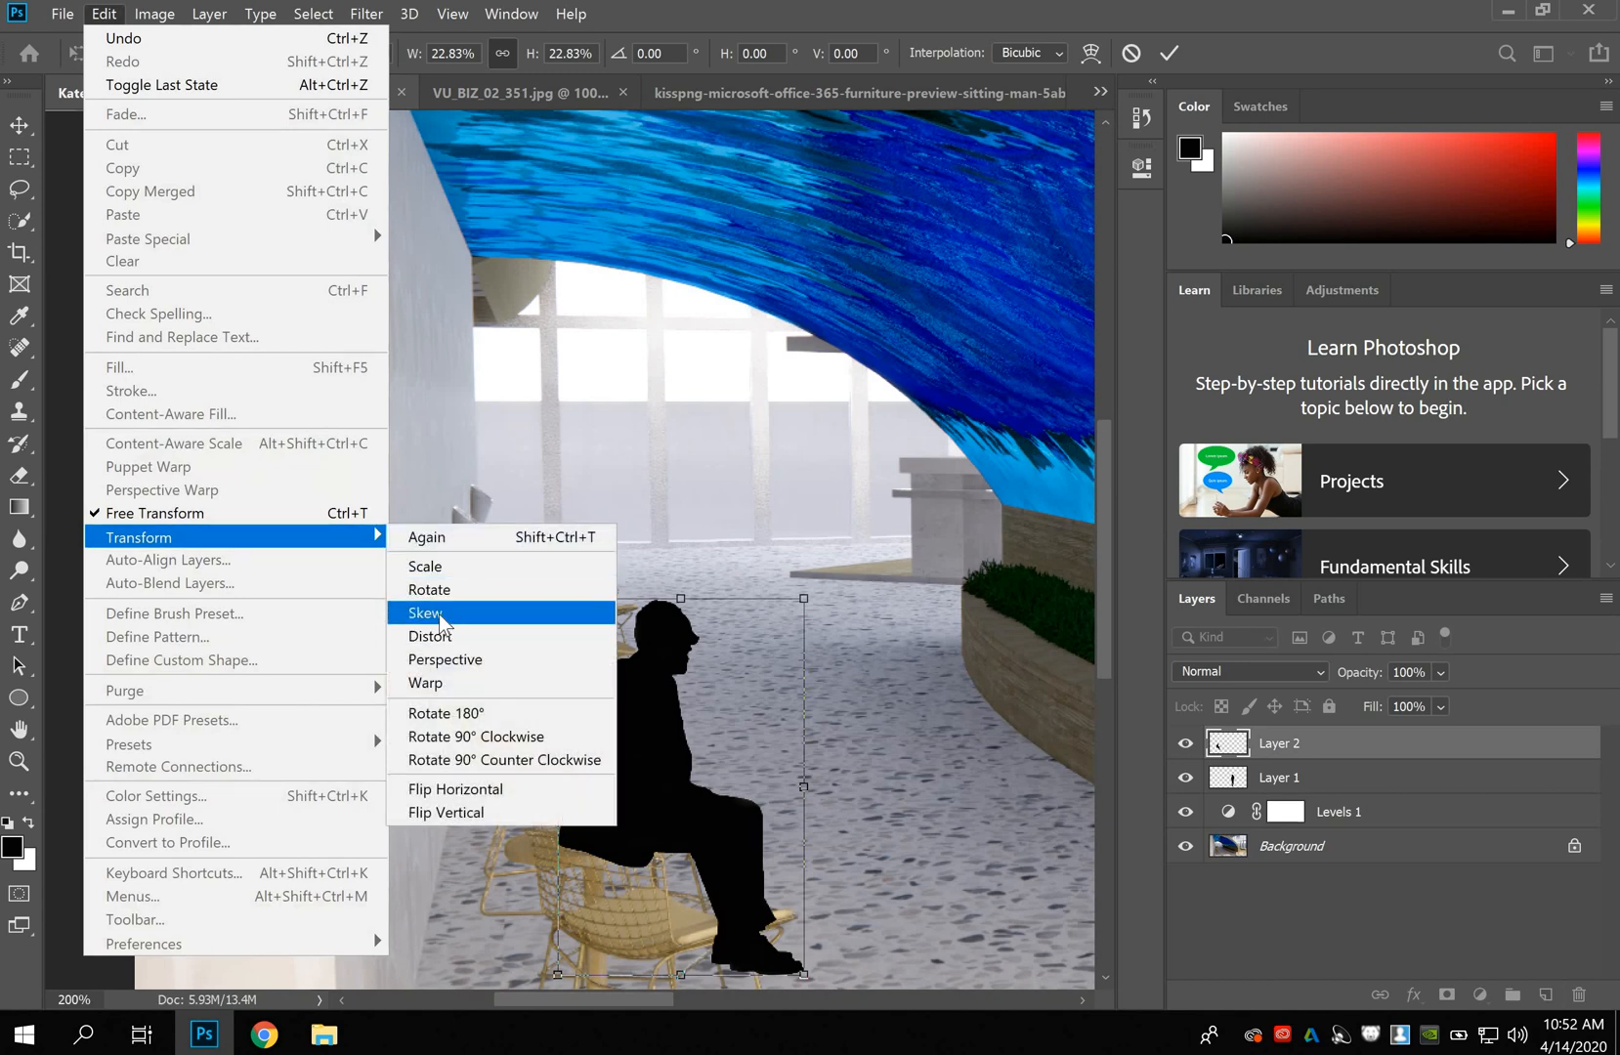
pyautogui.click(459, 636)
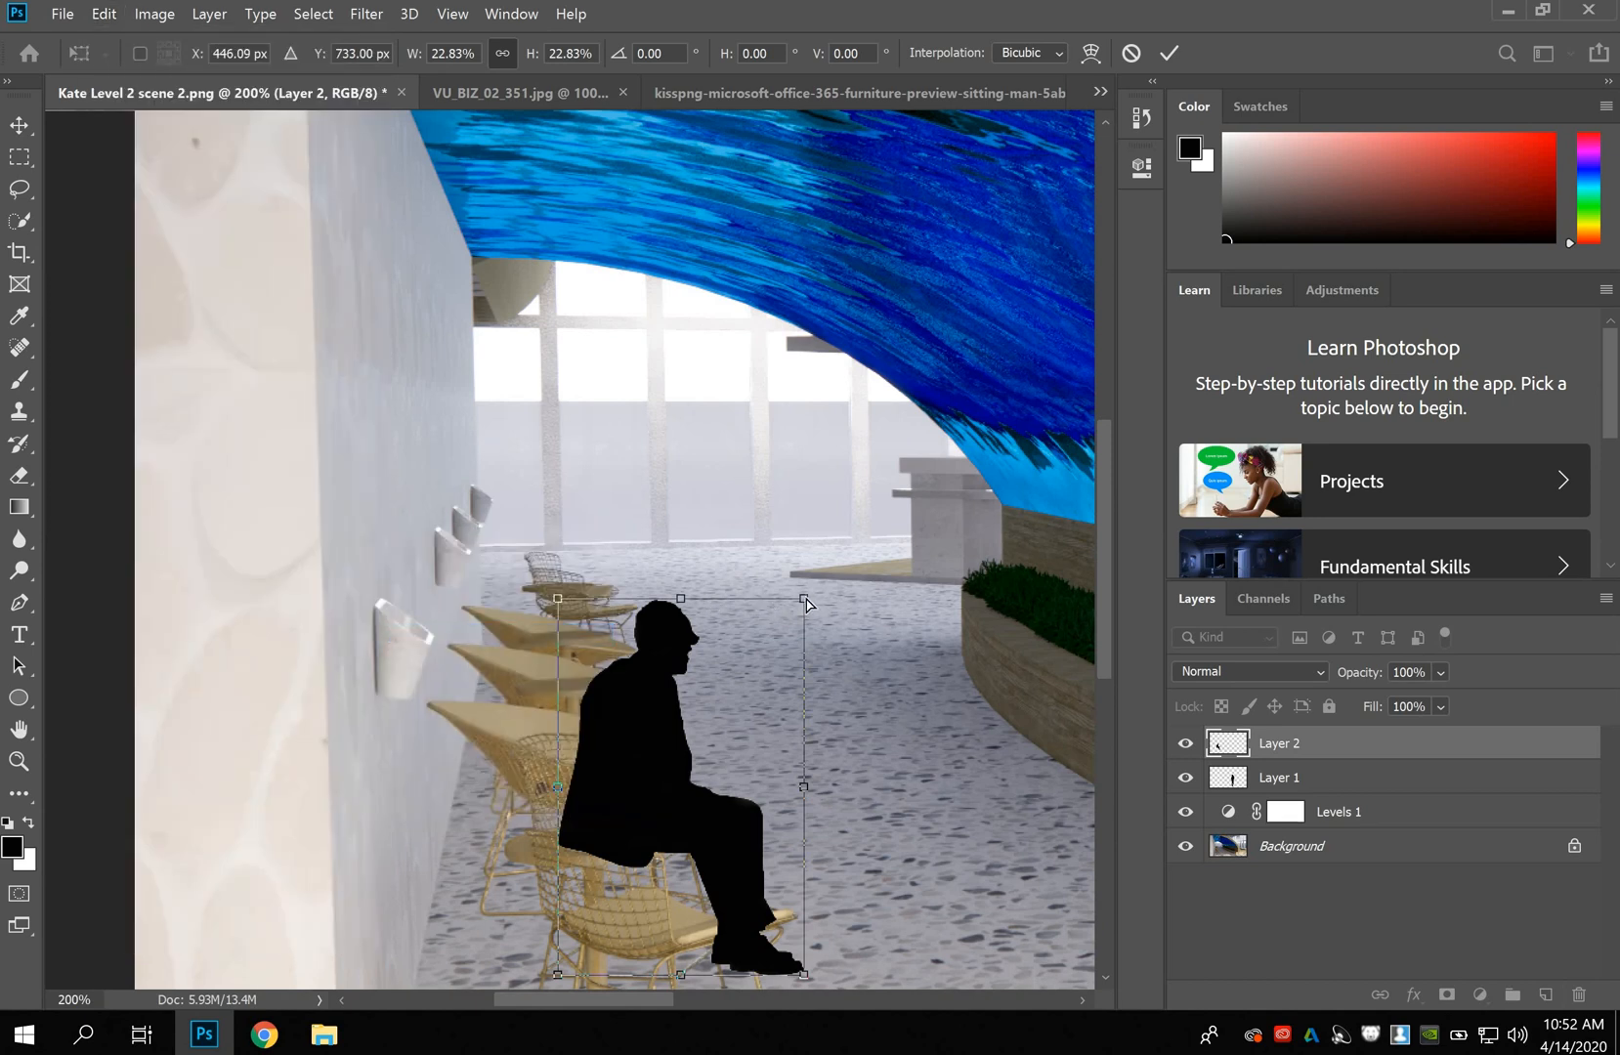
pyautogui.moveTo(805, 598); pyautogui.dragTo(801, 588)
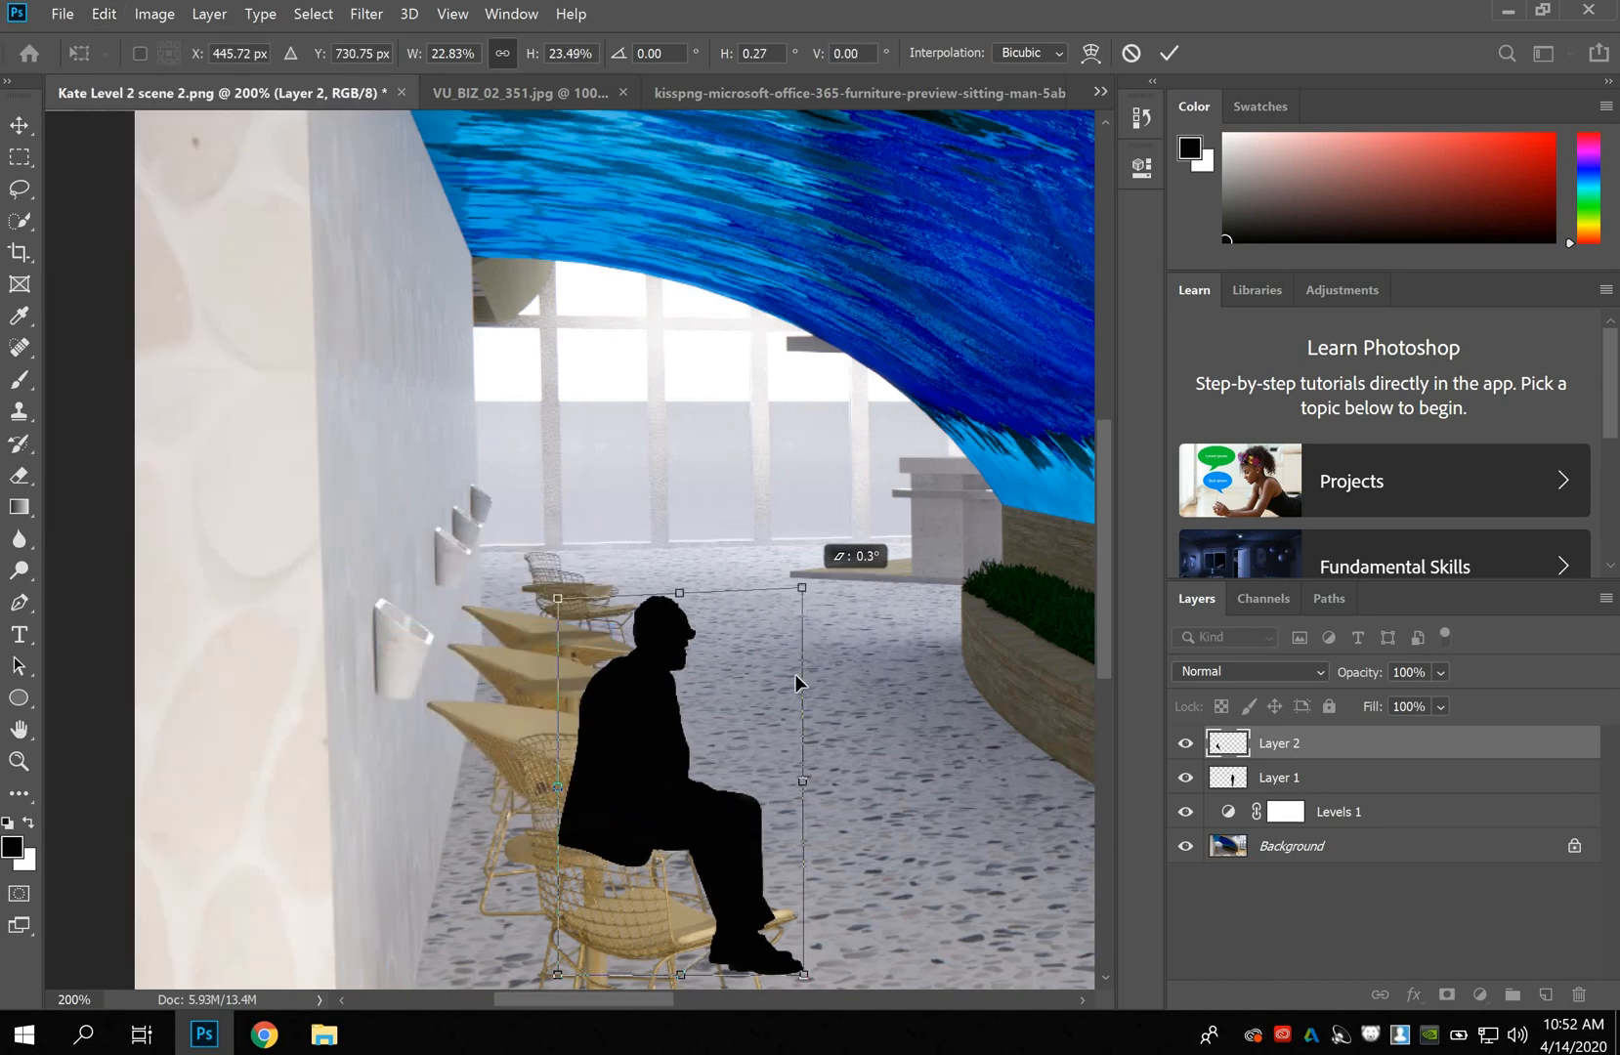
pyautogui.scroll(-1, 792, 669)
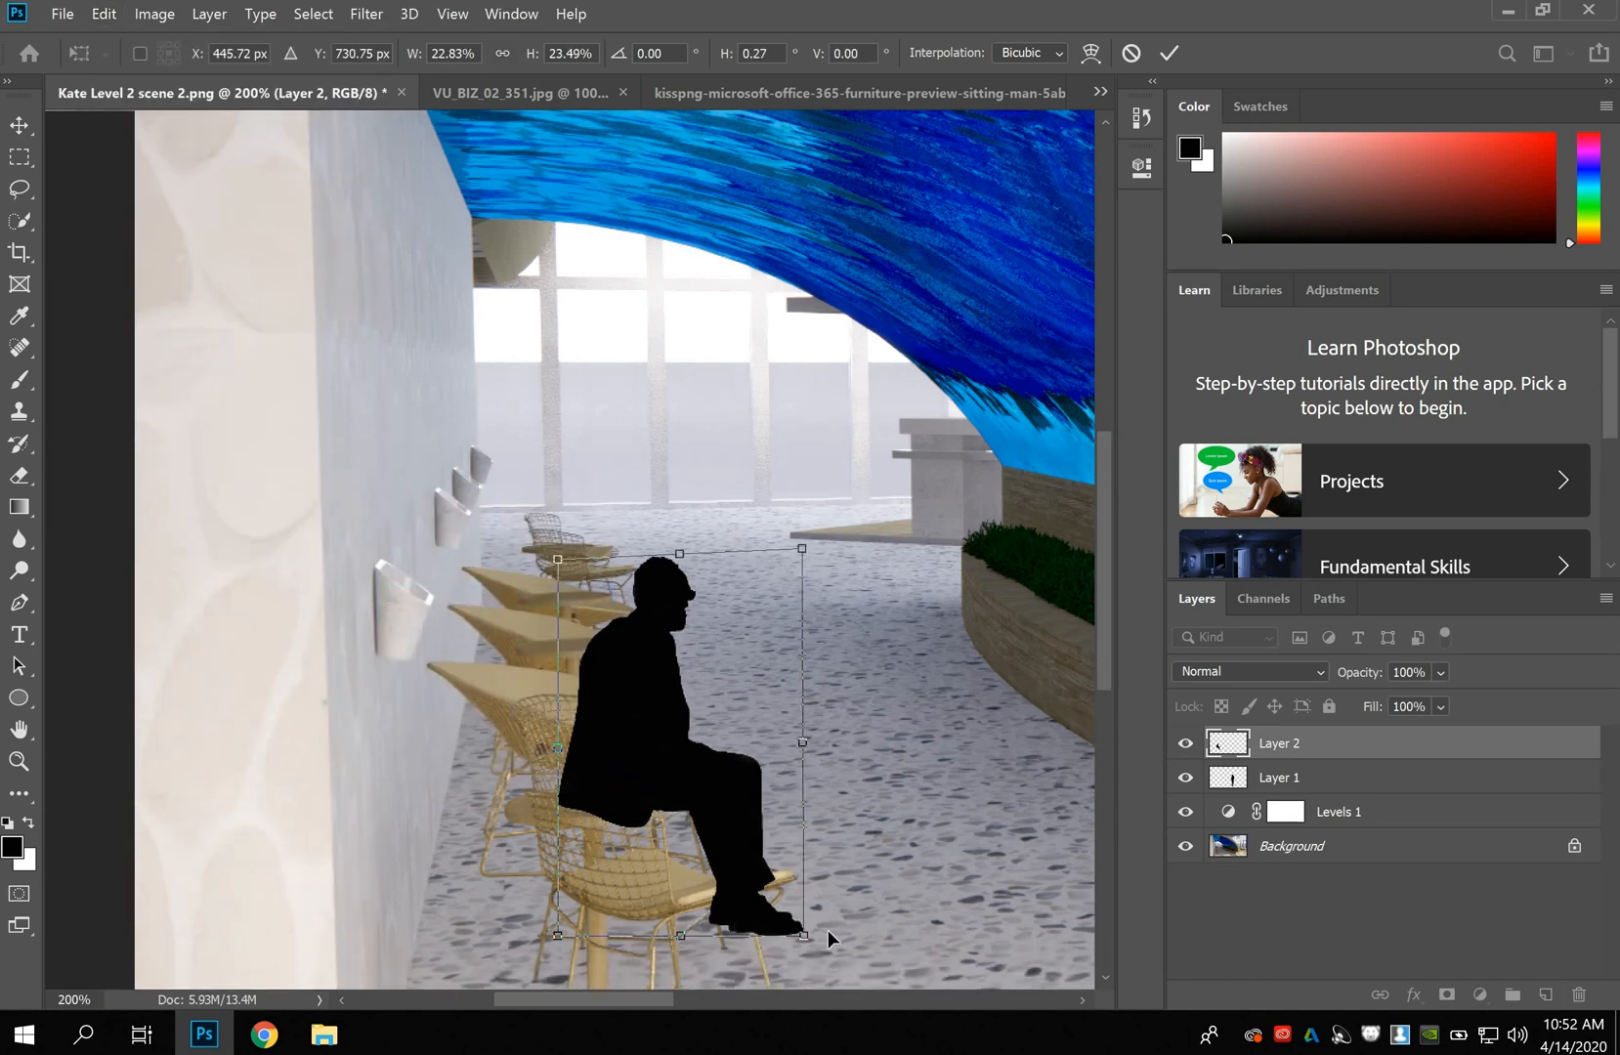
pyautogui.moveTo(807, 943)
pyautogui.mouseDown()
pyautogui.moveTo(836, 955)
pyautogui.moveTo(777, 877)
pyautogui.moveTo(804, 945)
pyautogui.mouseUp()
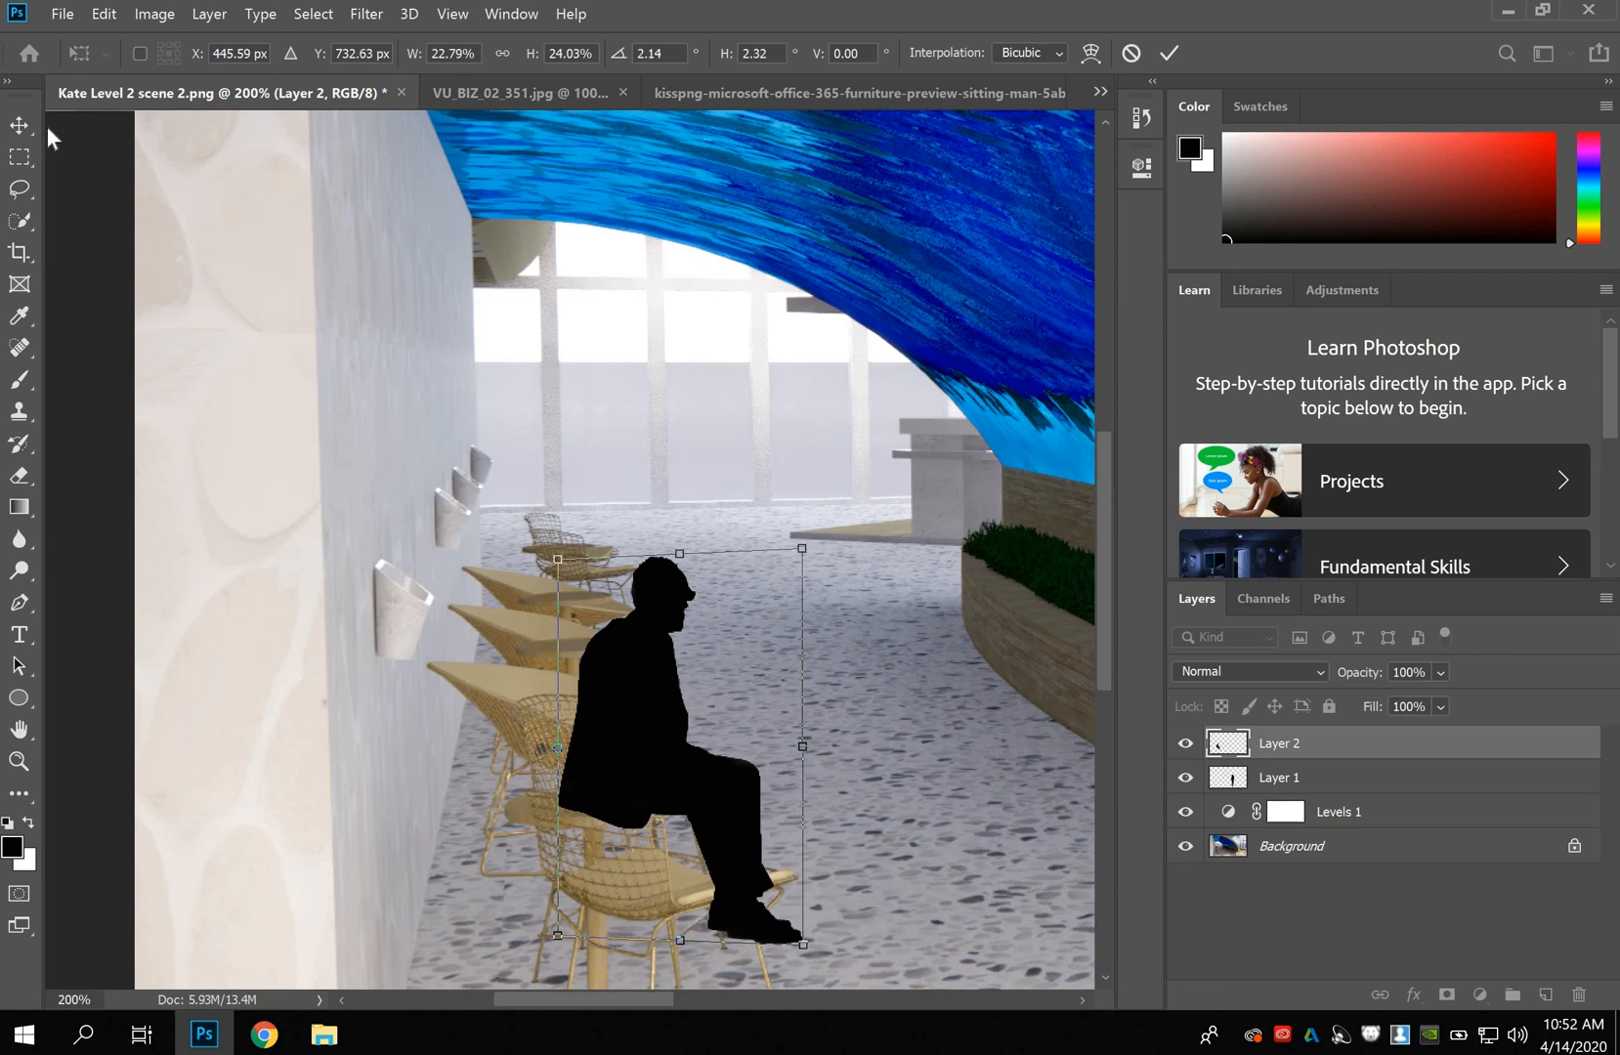
pyautogui.click(217, 344)
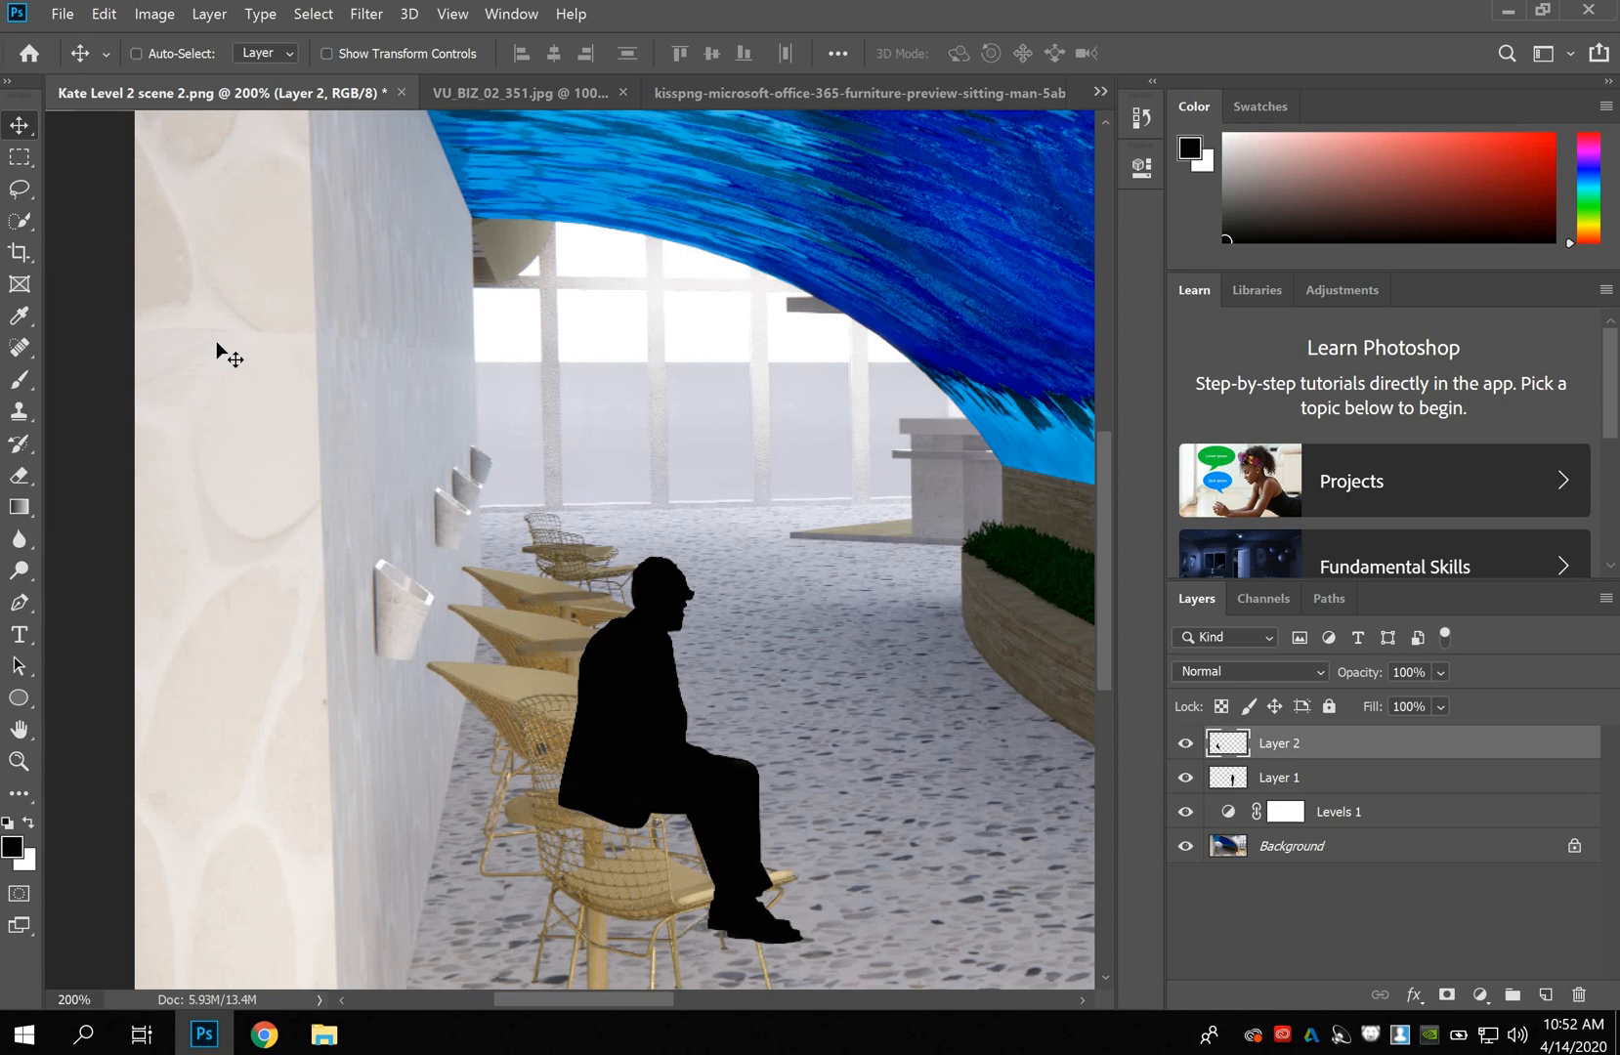
# Set the opacity of the sitting silhouette's layer to 60%.
pyautogui.hotkey('ctrl', '-')
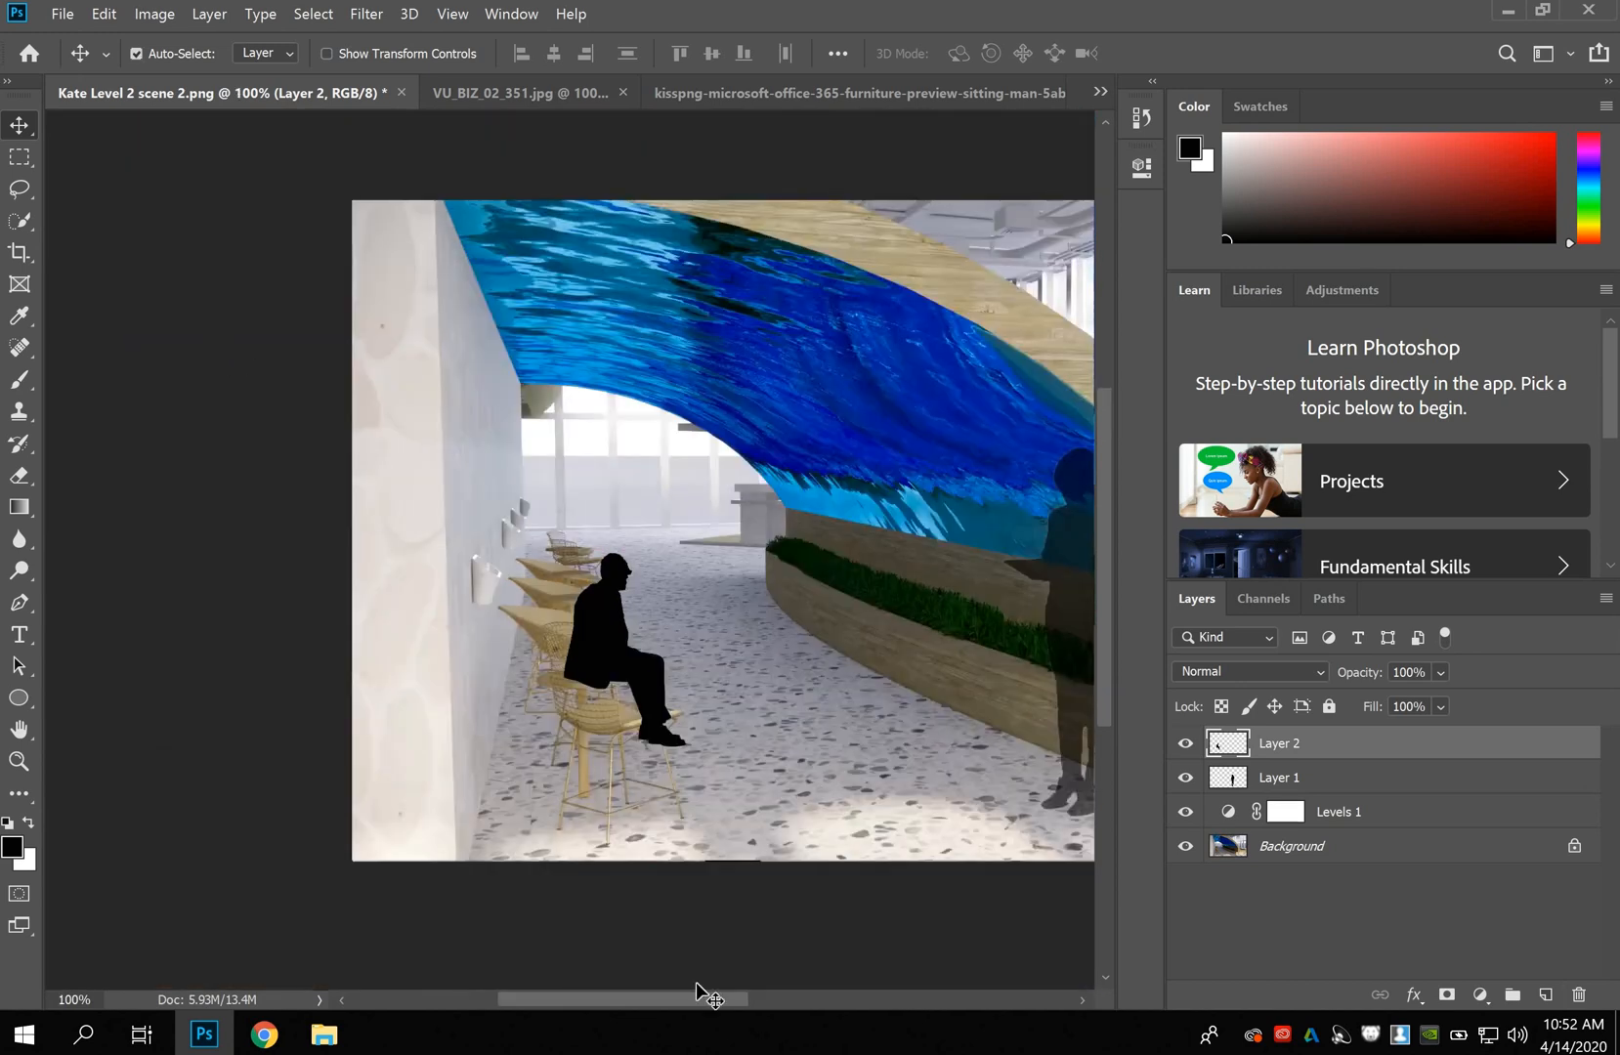
pyautogui.moveTo(743, 994); pyautogui.dragTo(817, 997)
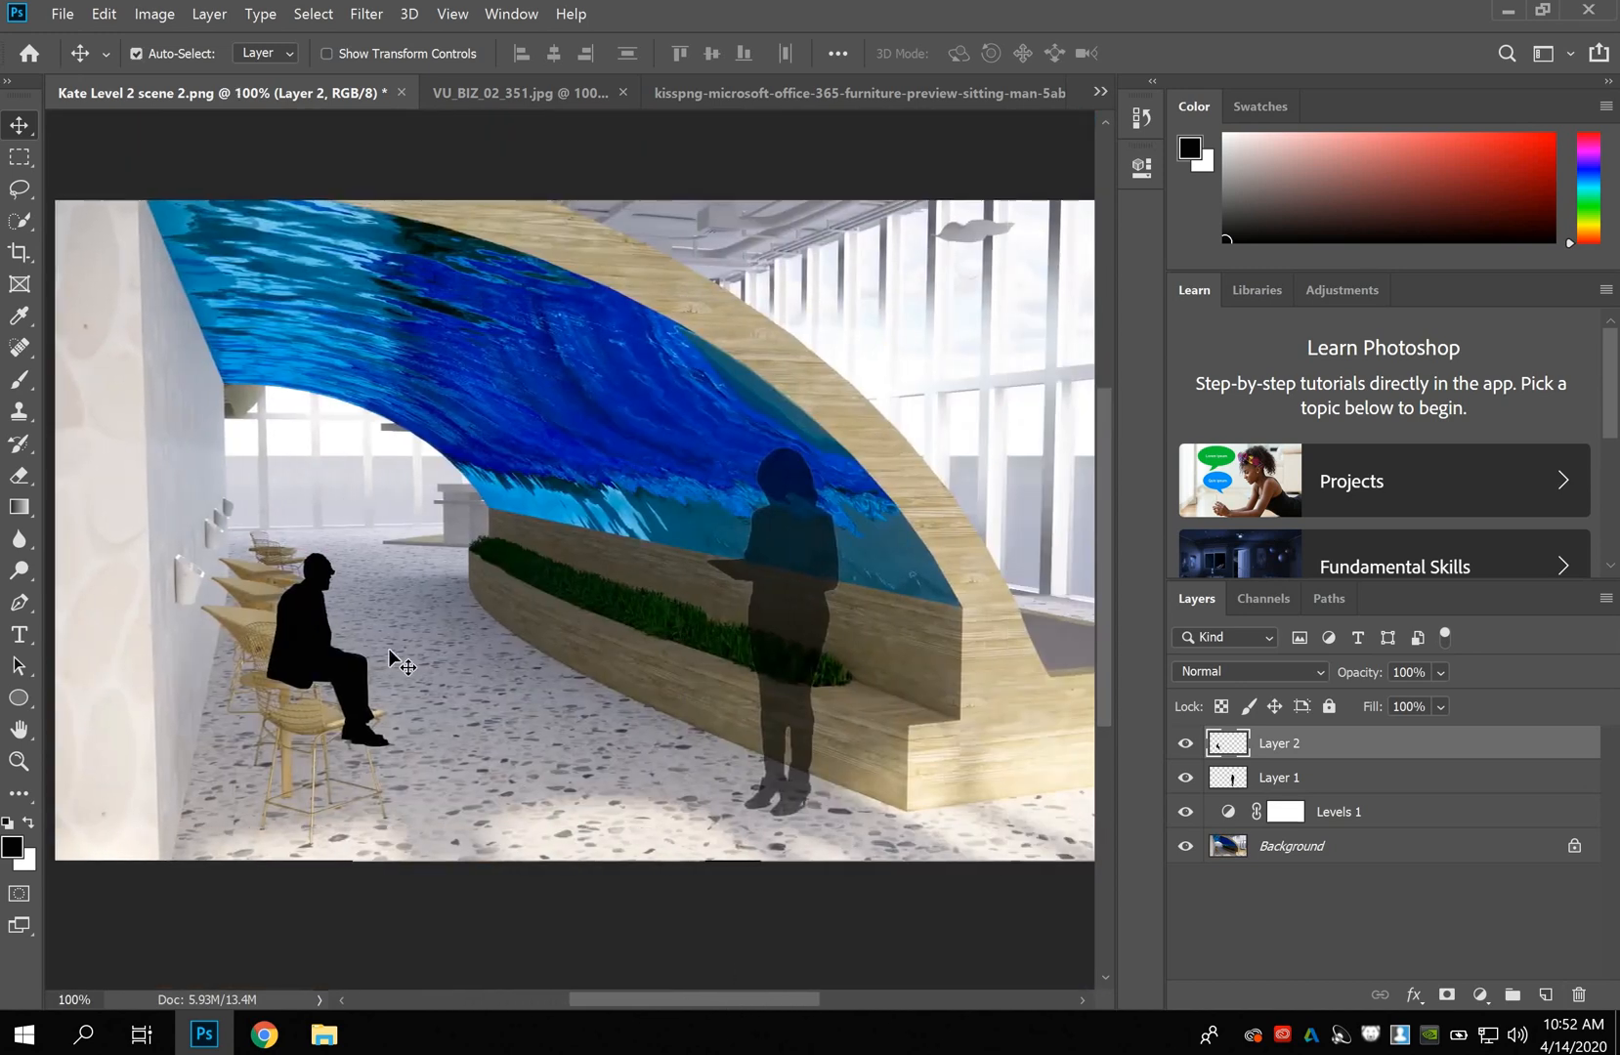
pyautogui.click(1442, 673)
pyautogui.moveTo(1504, 702); pyautogui.dragTo(1463, 705)
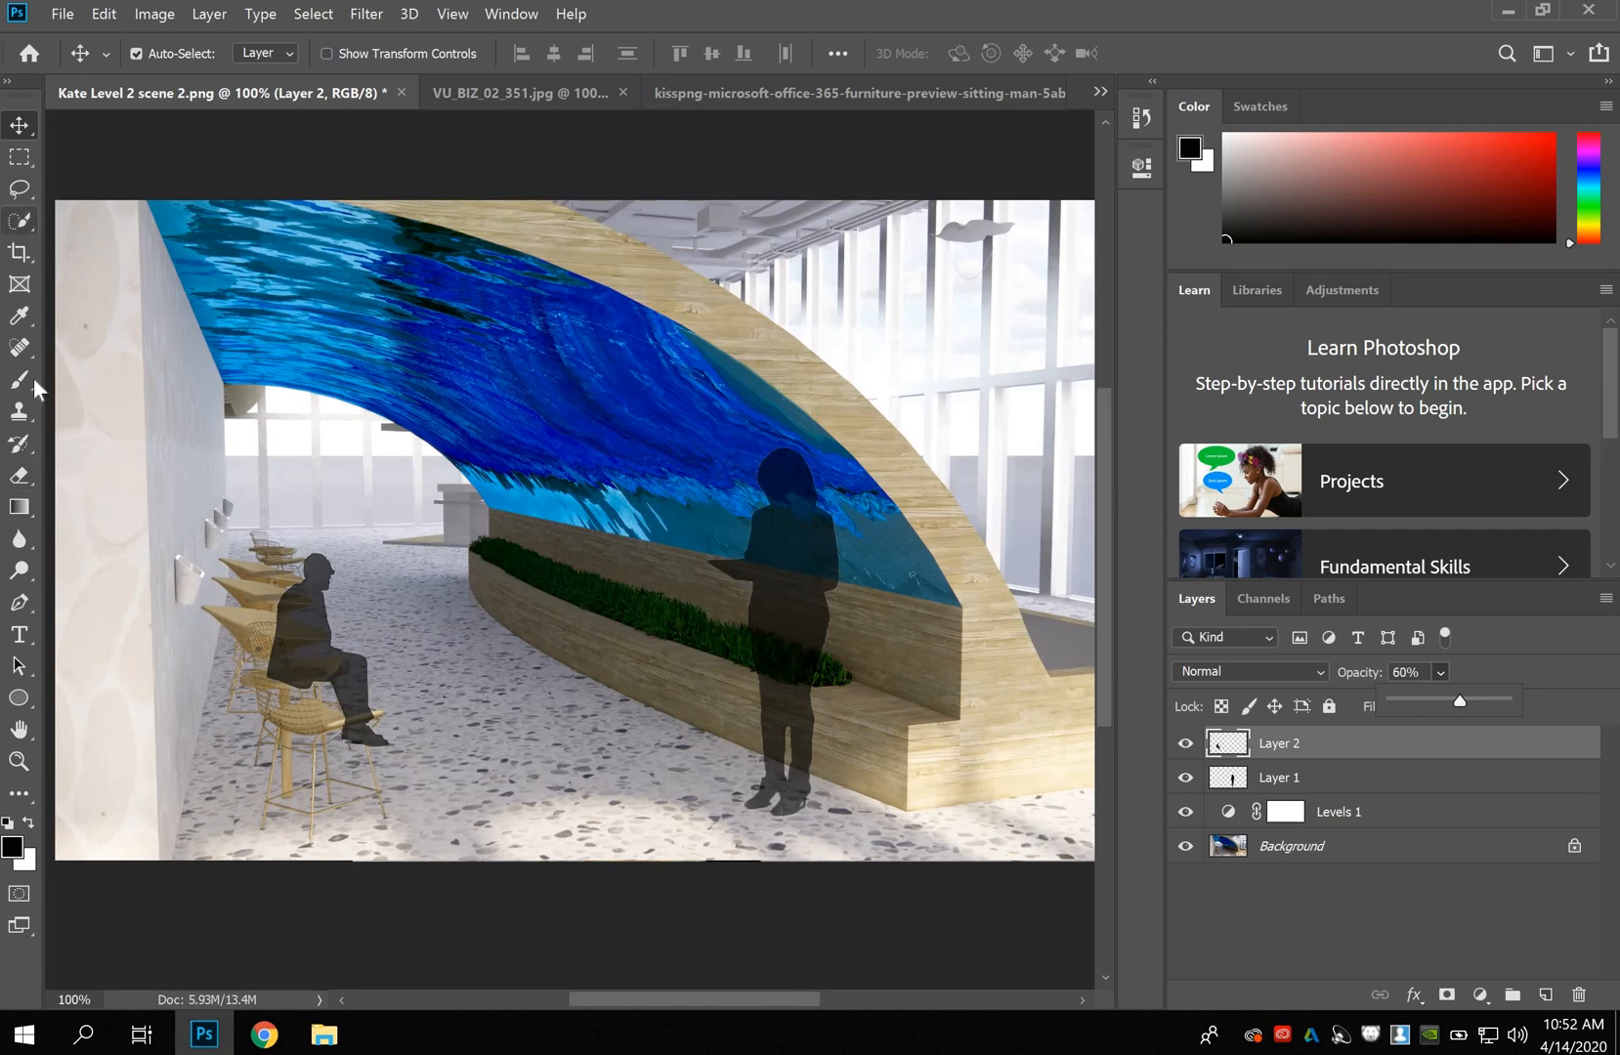
# Erase the part of the sitting silhouette covering the round tabletop and the front chair's backrest, using a 26 px eraser.
pyautogui.click(19, 478)
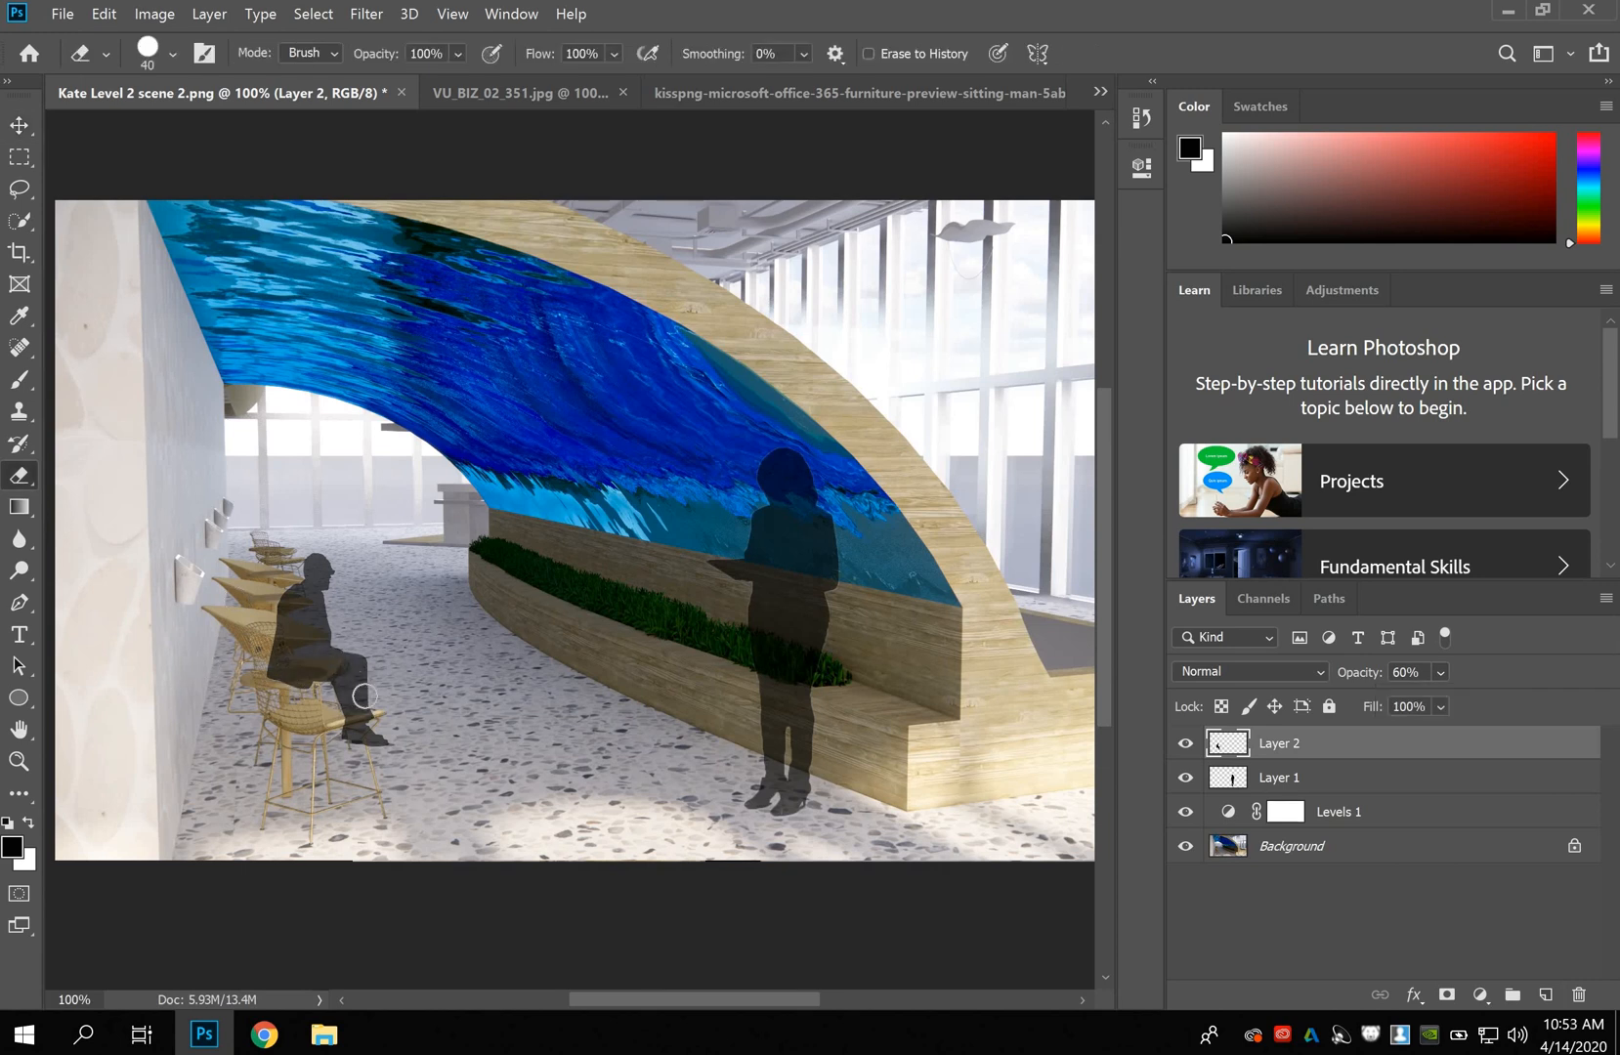
pyautogui.hotkey('ctrl', '+')
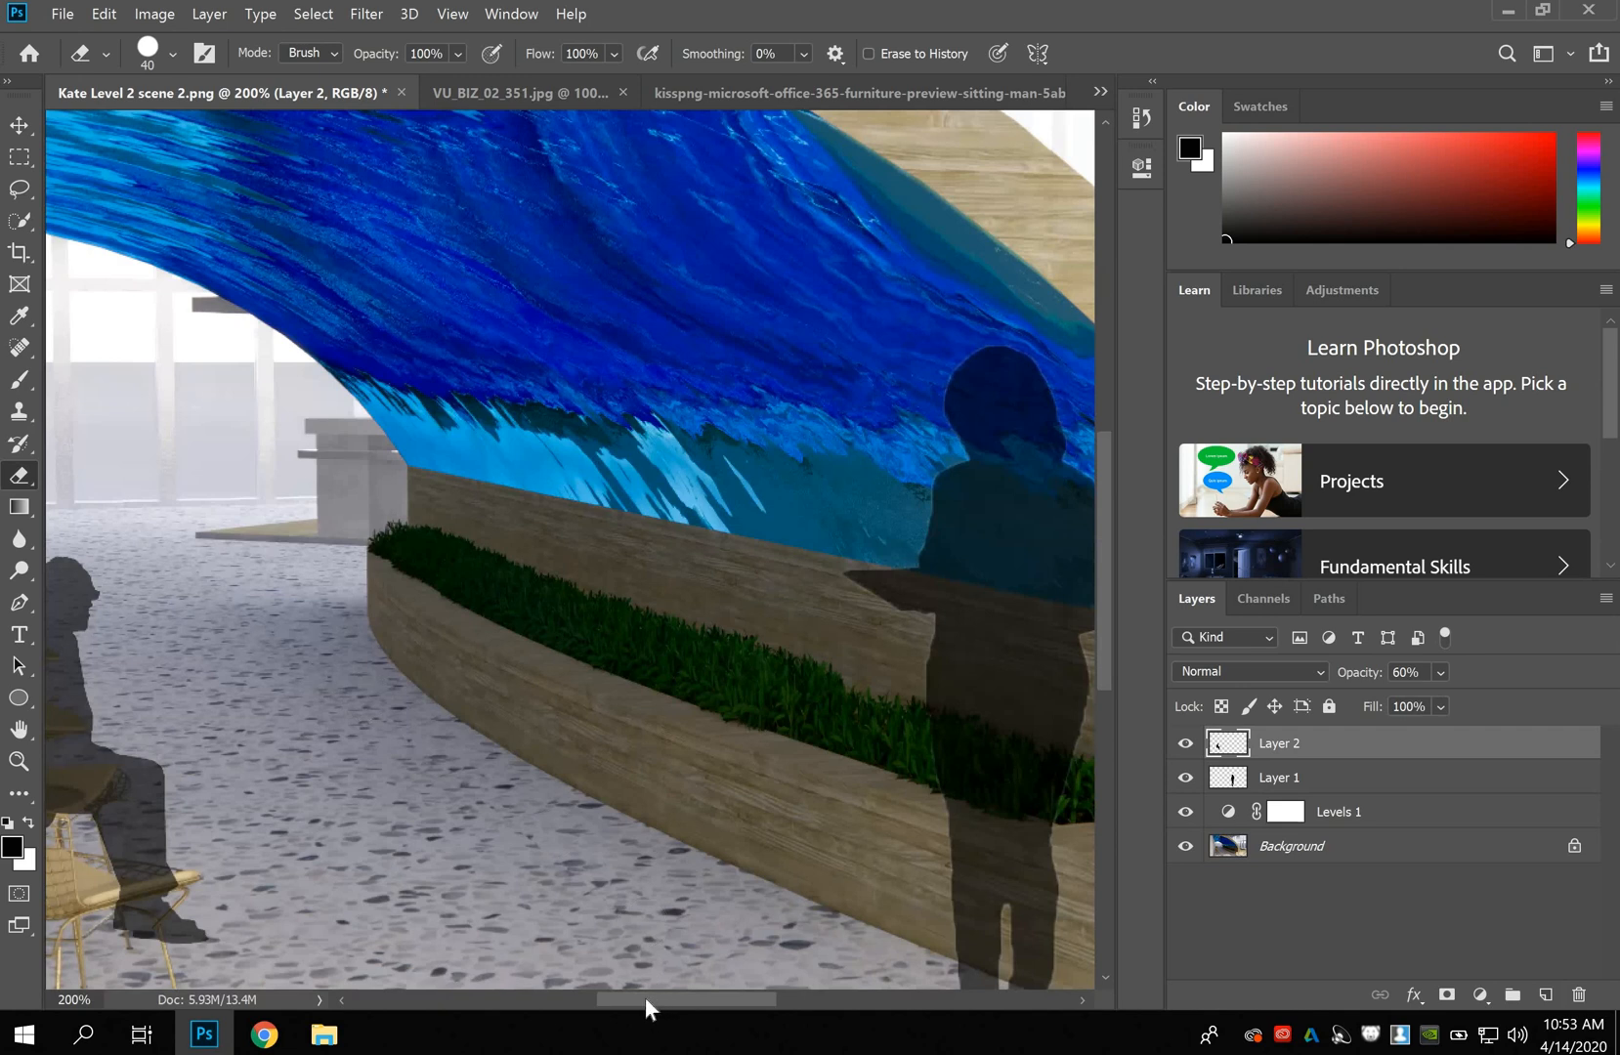
pyautogui.hscroll(-5, 643, 998)
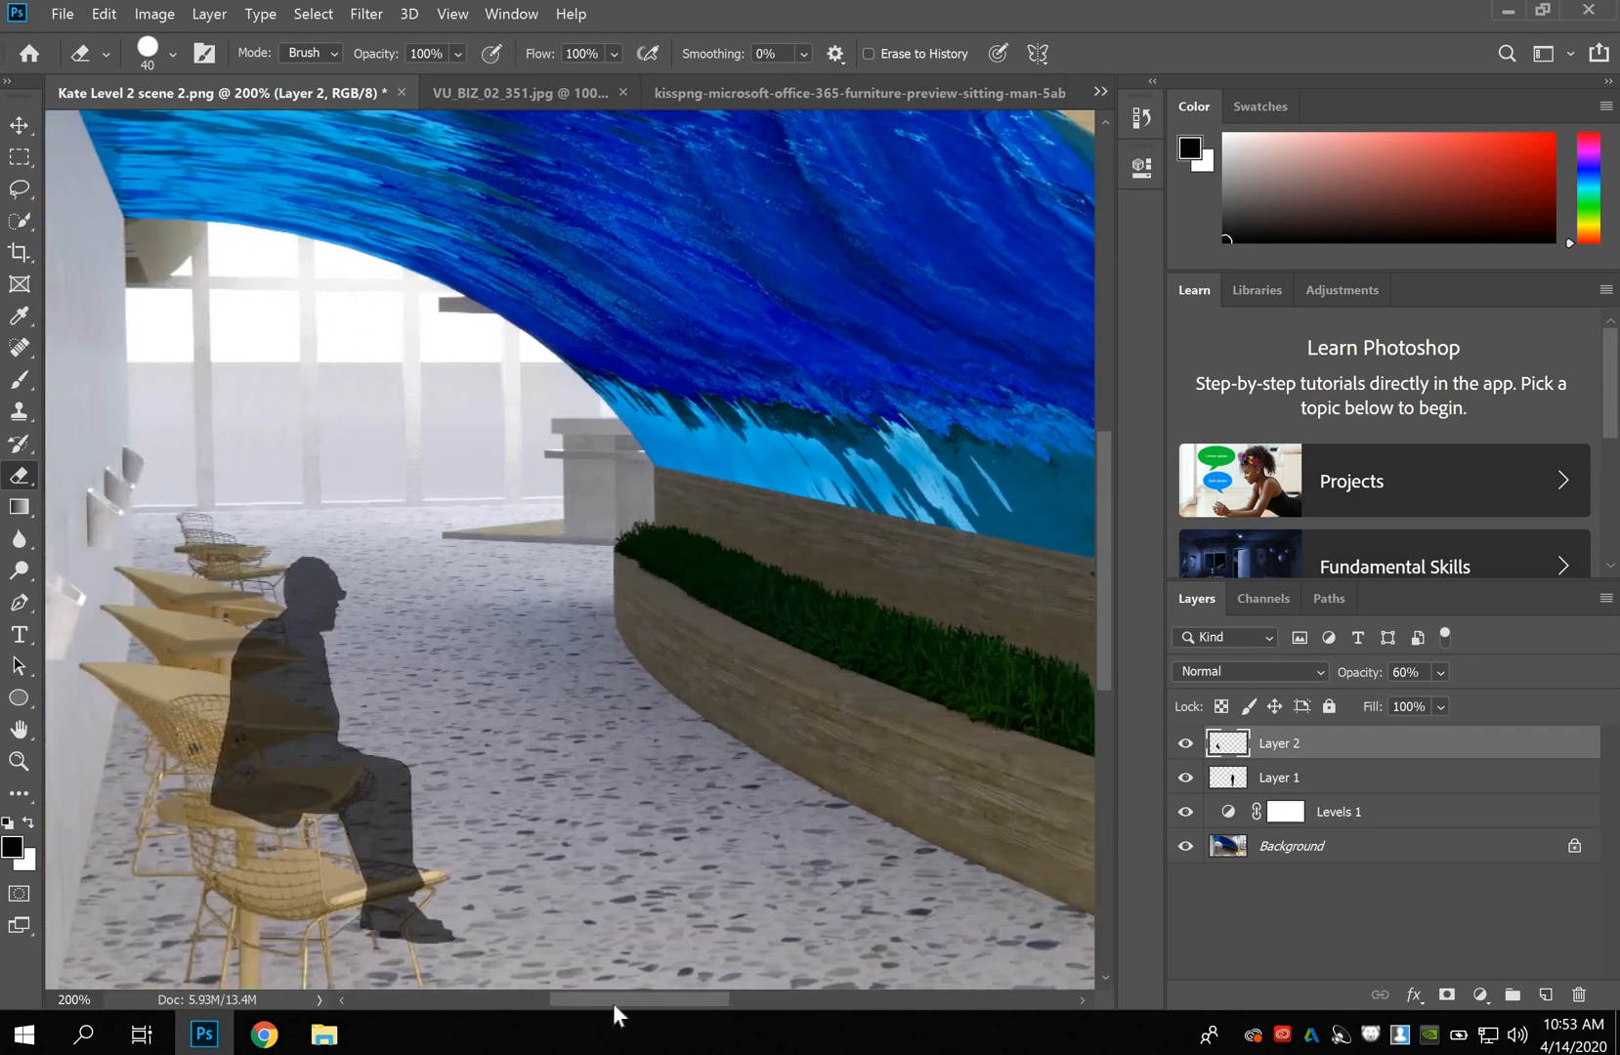
pyautogui.hscroll(-1, 613, 1007)
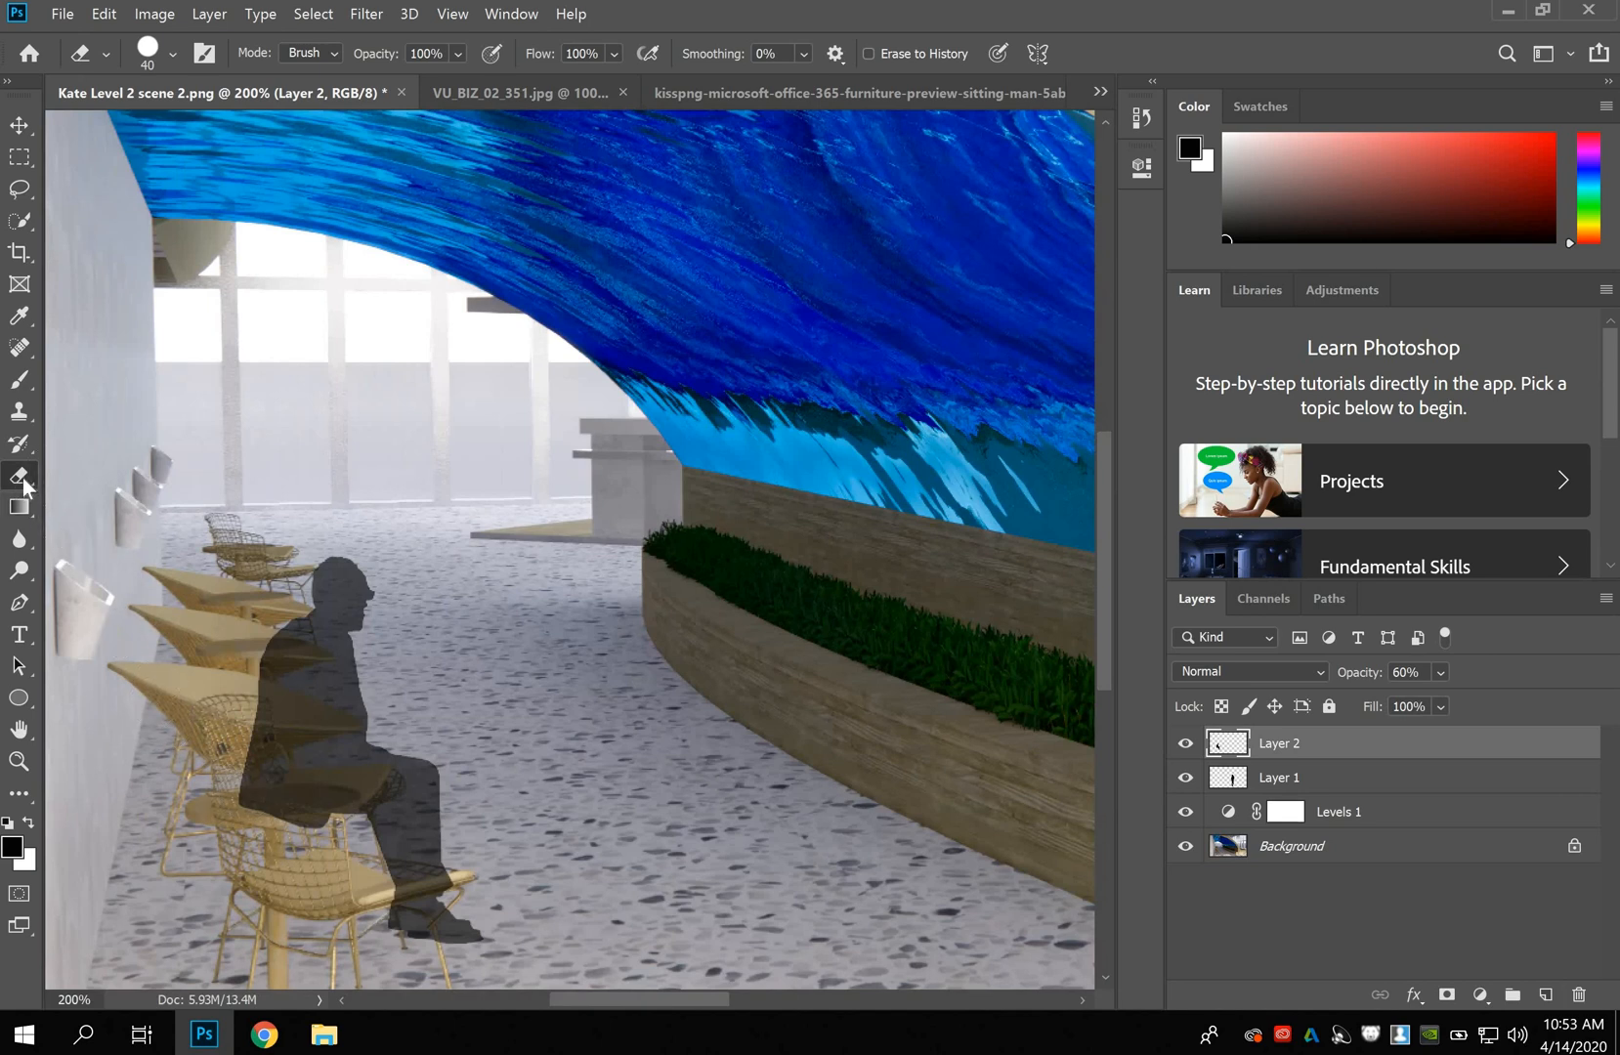
pyautogui.click(173, 55)
pyautogui.moveTo(164, 130); pyautogui.dragTo(151, 133)
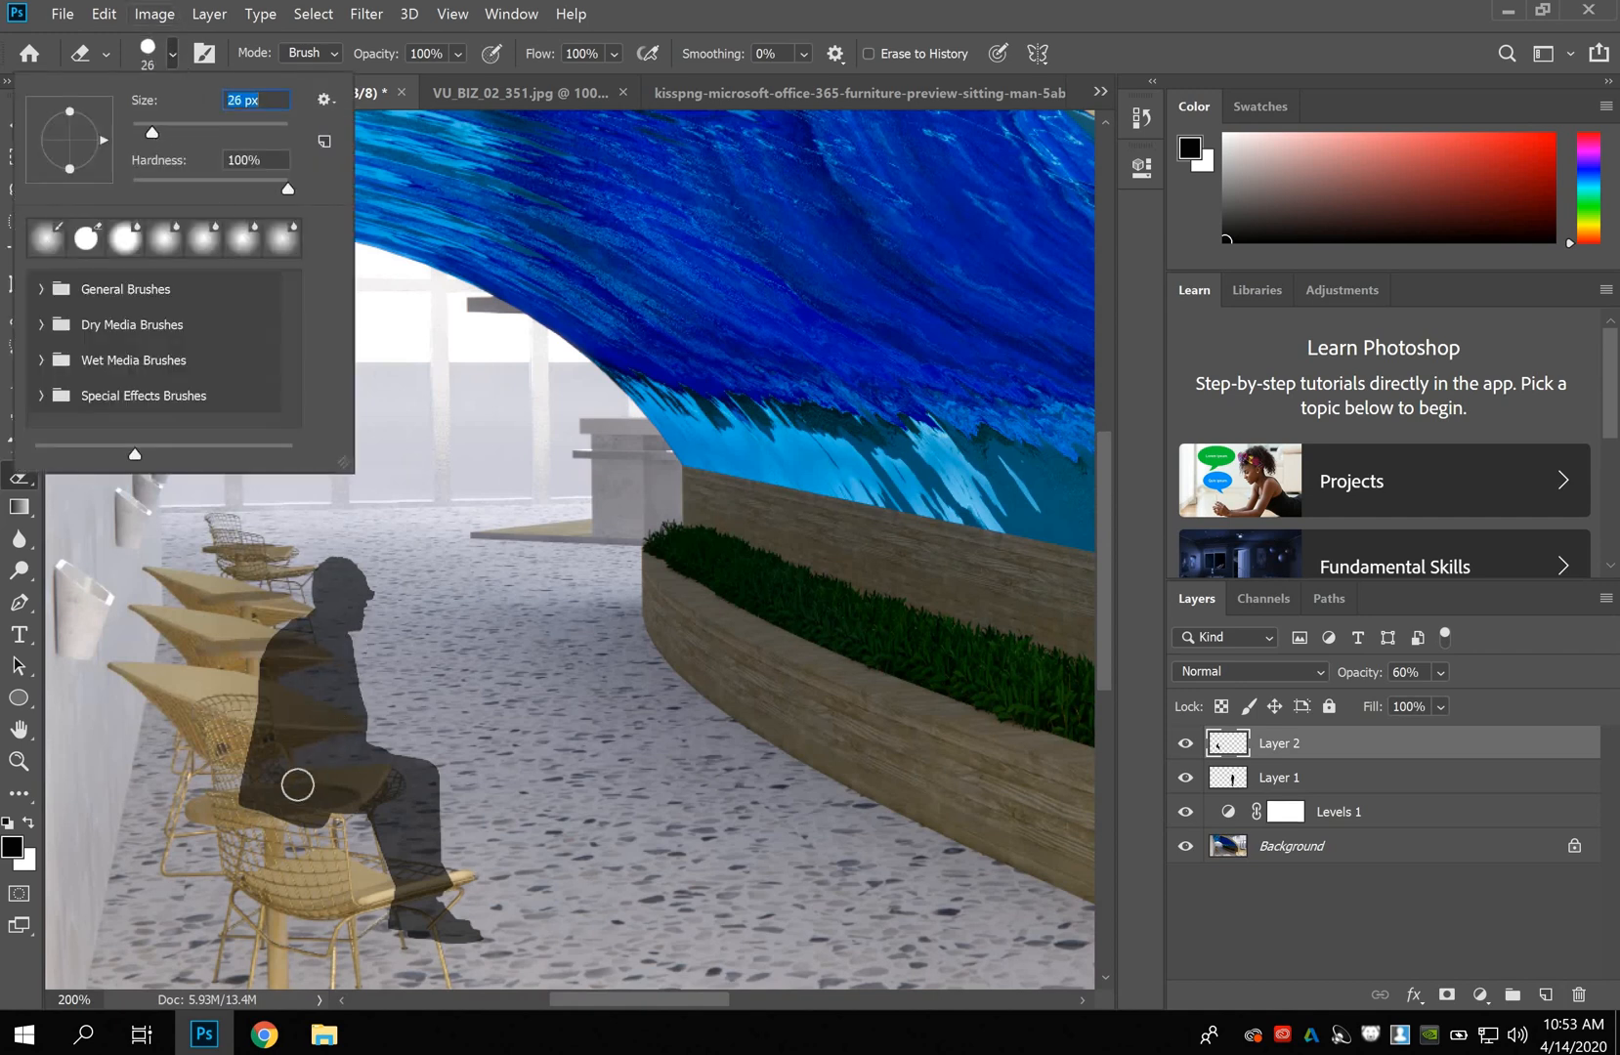
pyautogui.hotkey('ctrl', '+')
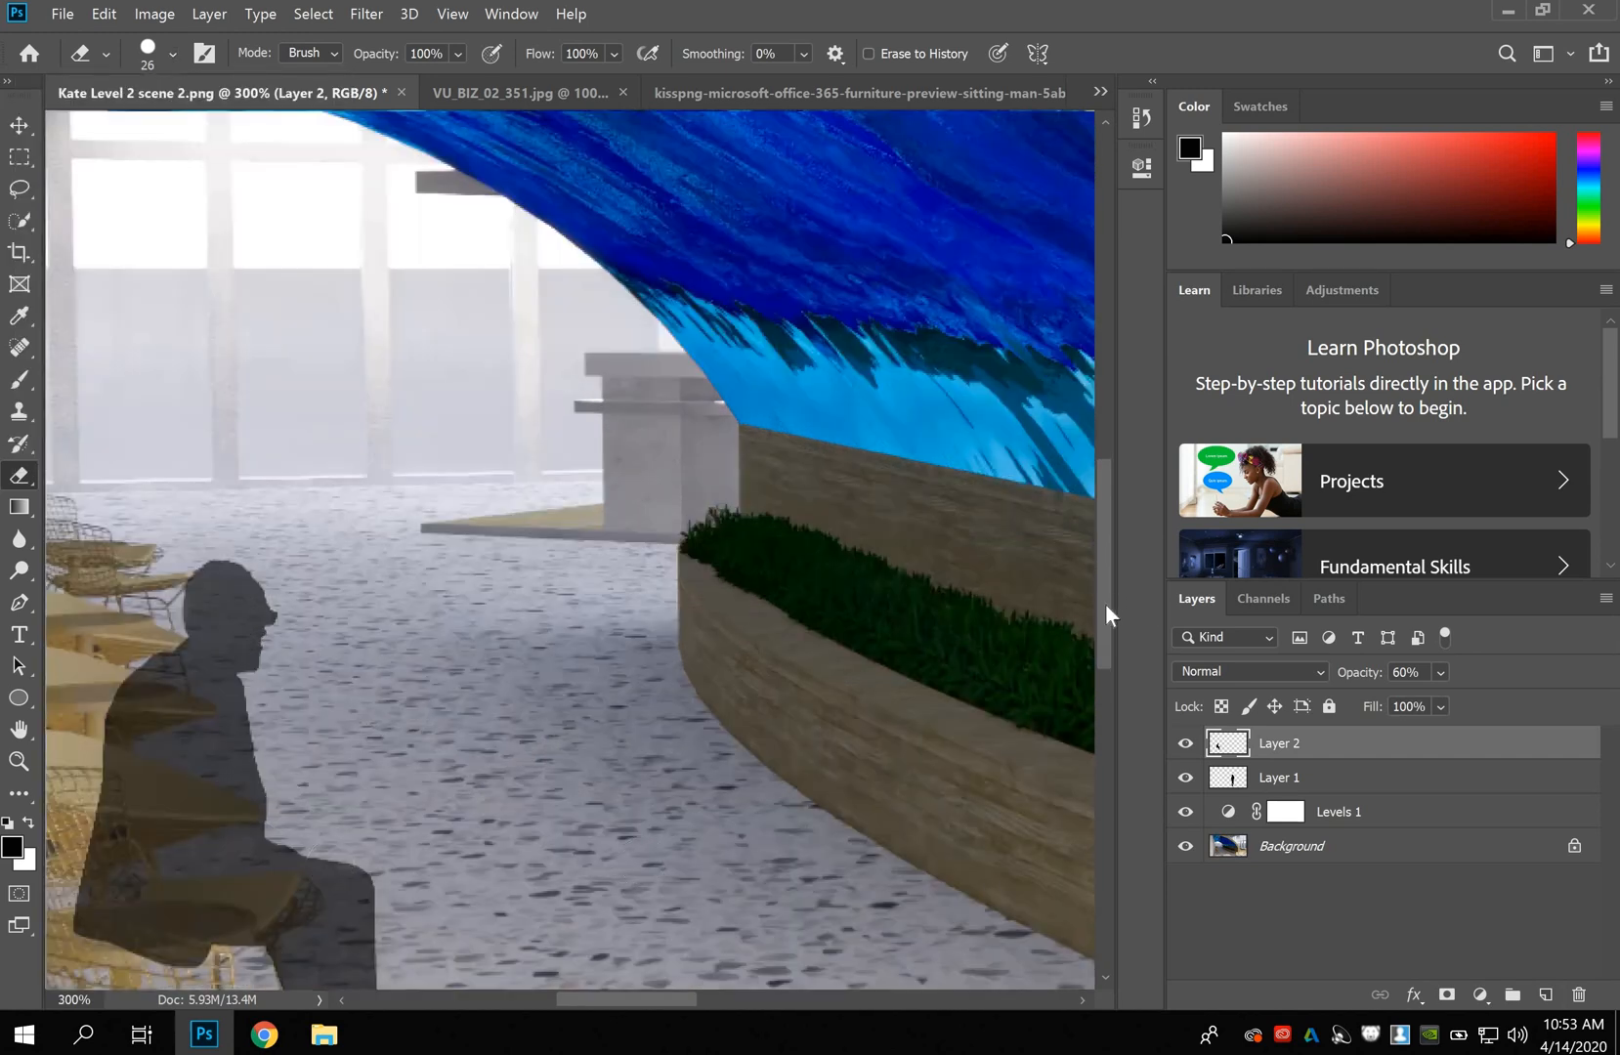
pyautogui.scroll(-3, 1103, 631)
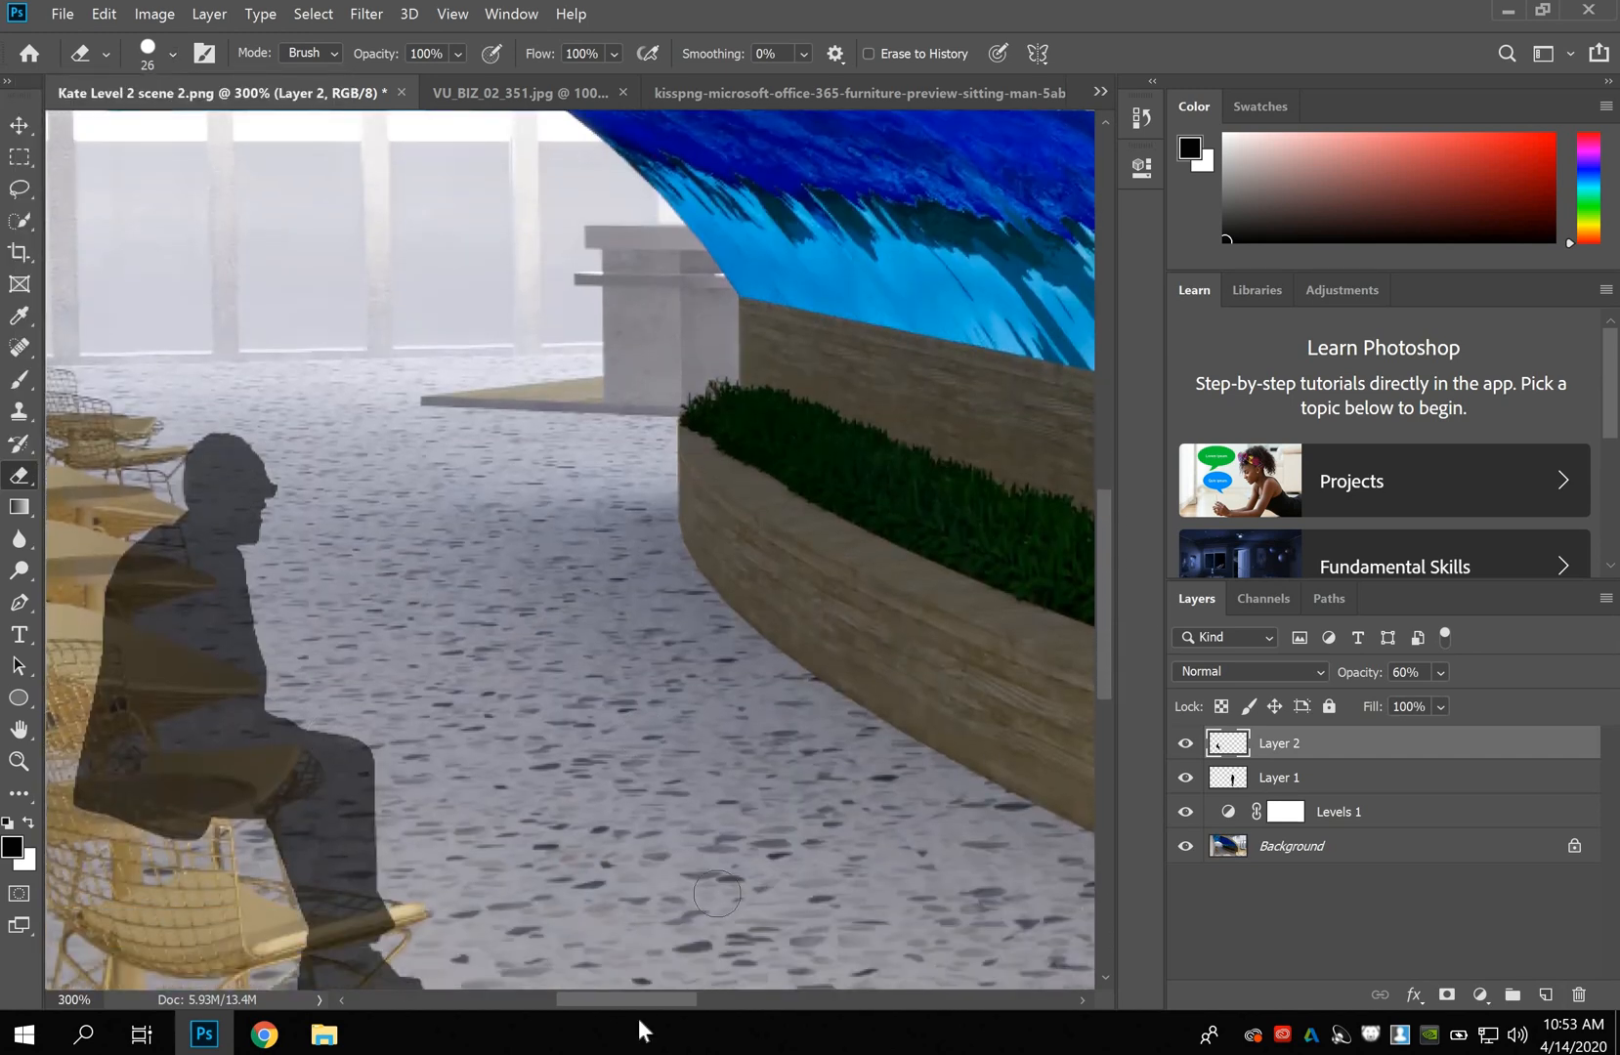
pyautogui.hscroll(-4, 598, 1008)
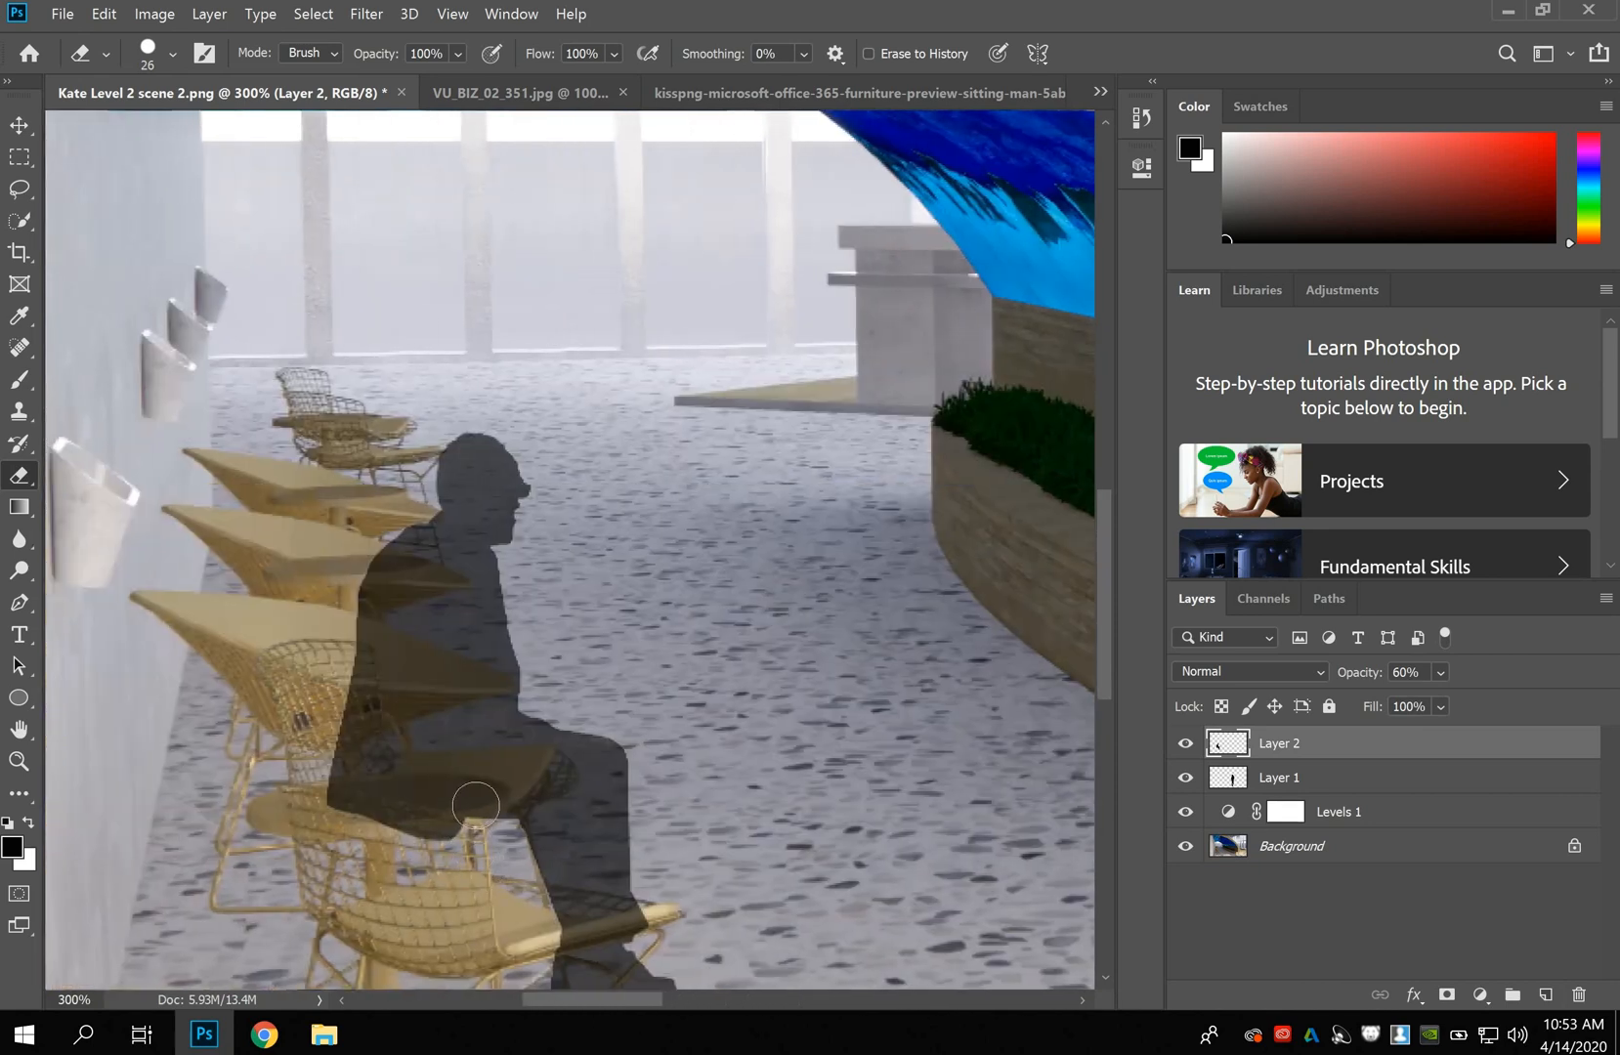
pyautogui.click(482, 806)
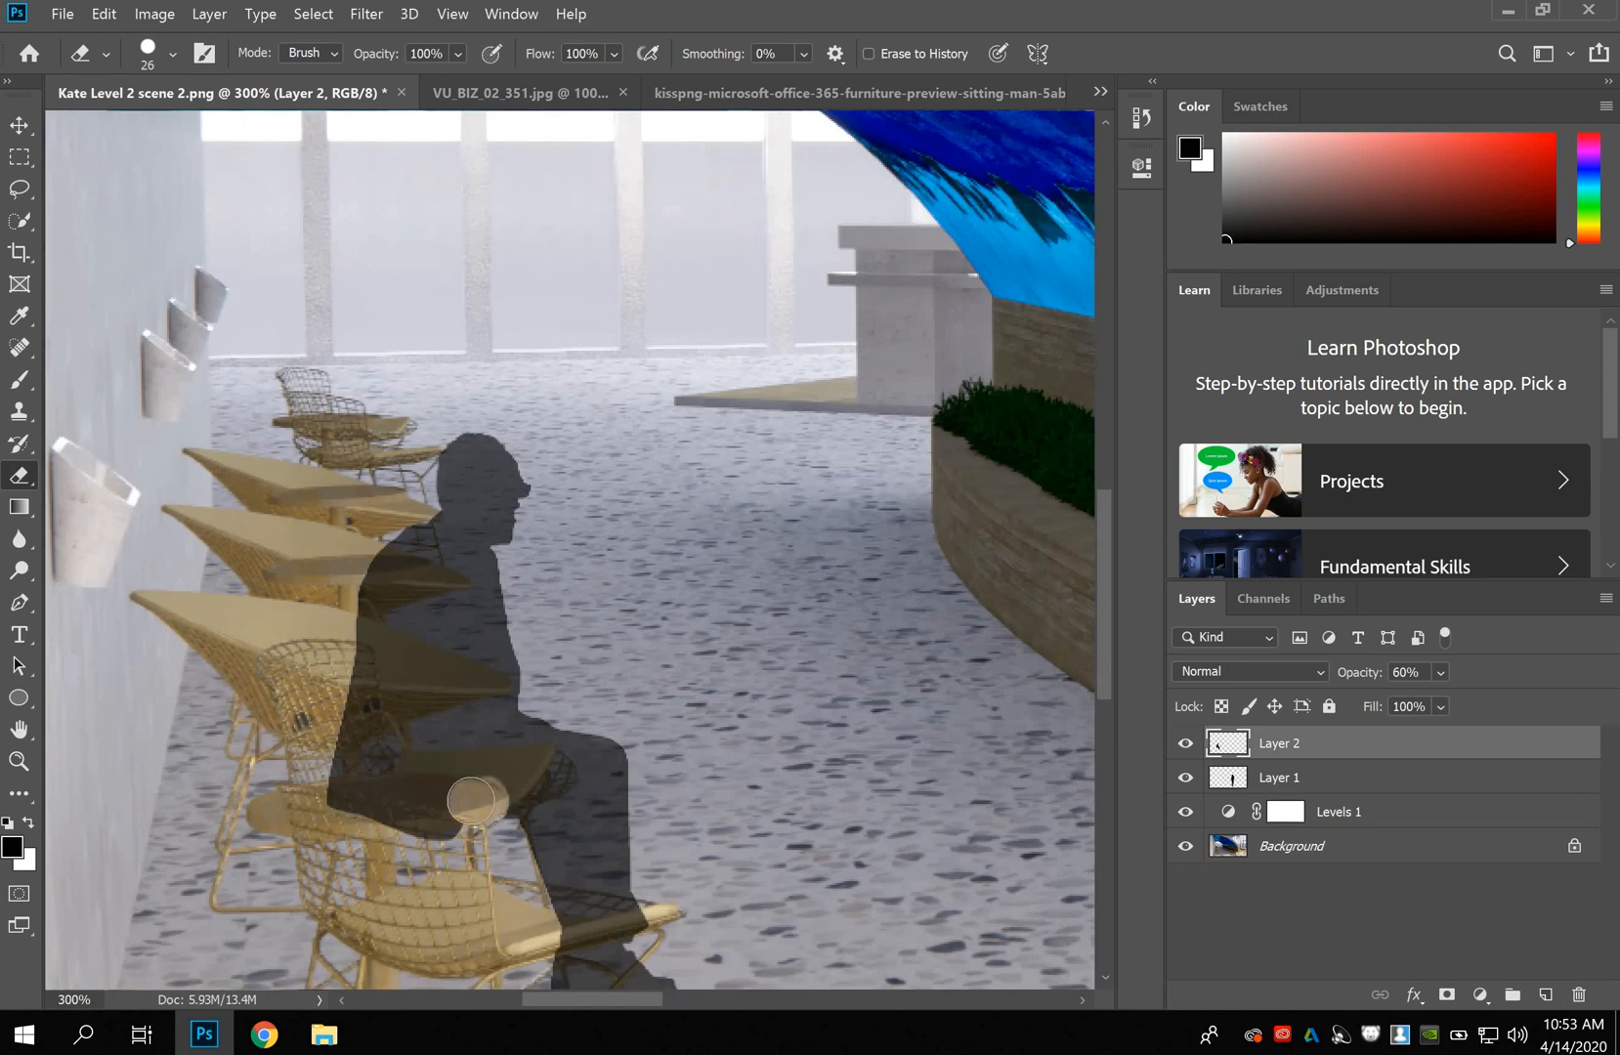
pyautogui.click(458, 801)
pyautogui.moveTo(455, 801)
pyautogui.mouseDown()
pyautogui.moveTo(335, 805)
pyautogui.moveTo(455, 826)
pyautogui.mouseUp()
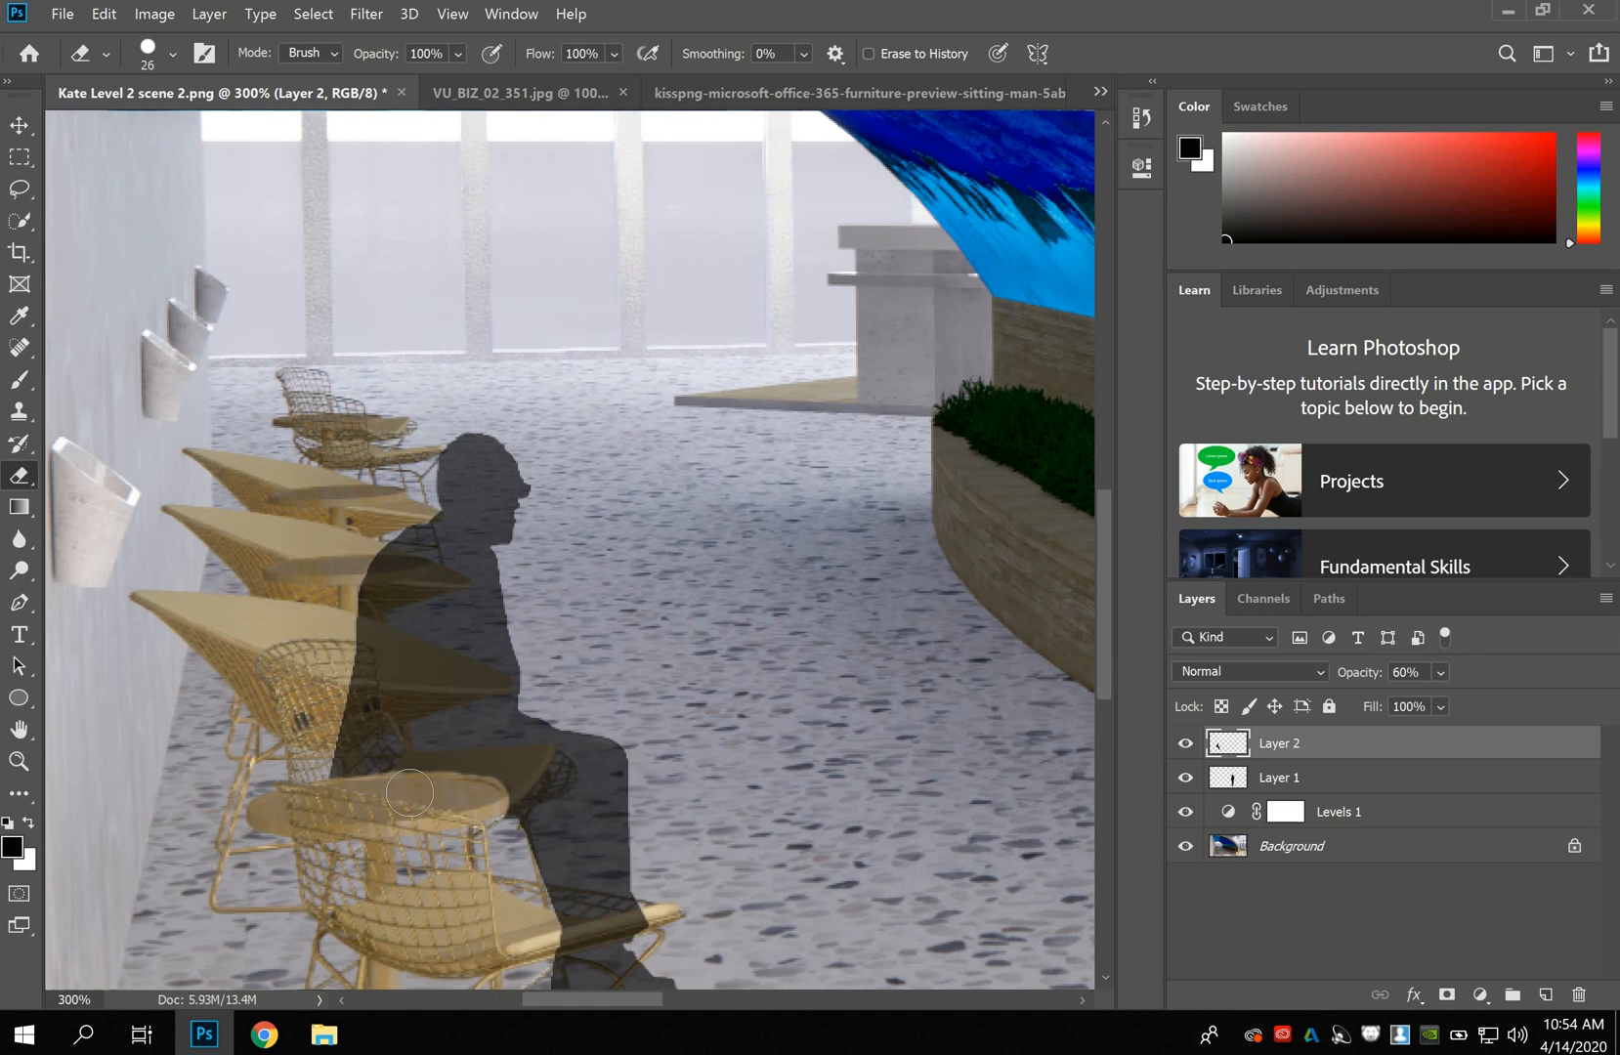
# Erase the sitting silhouette's lower leg where it covers the front edge of the front chair's seat.
pyautogui.scroll(-1, 506, 803)
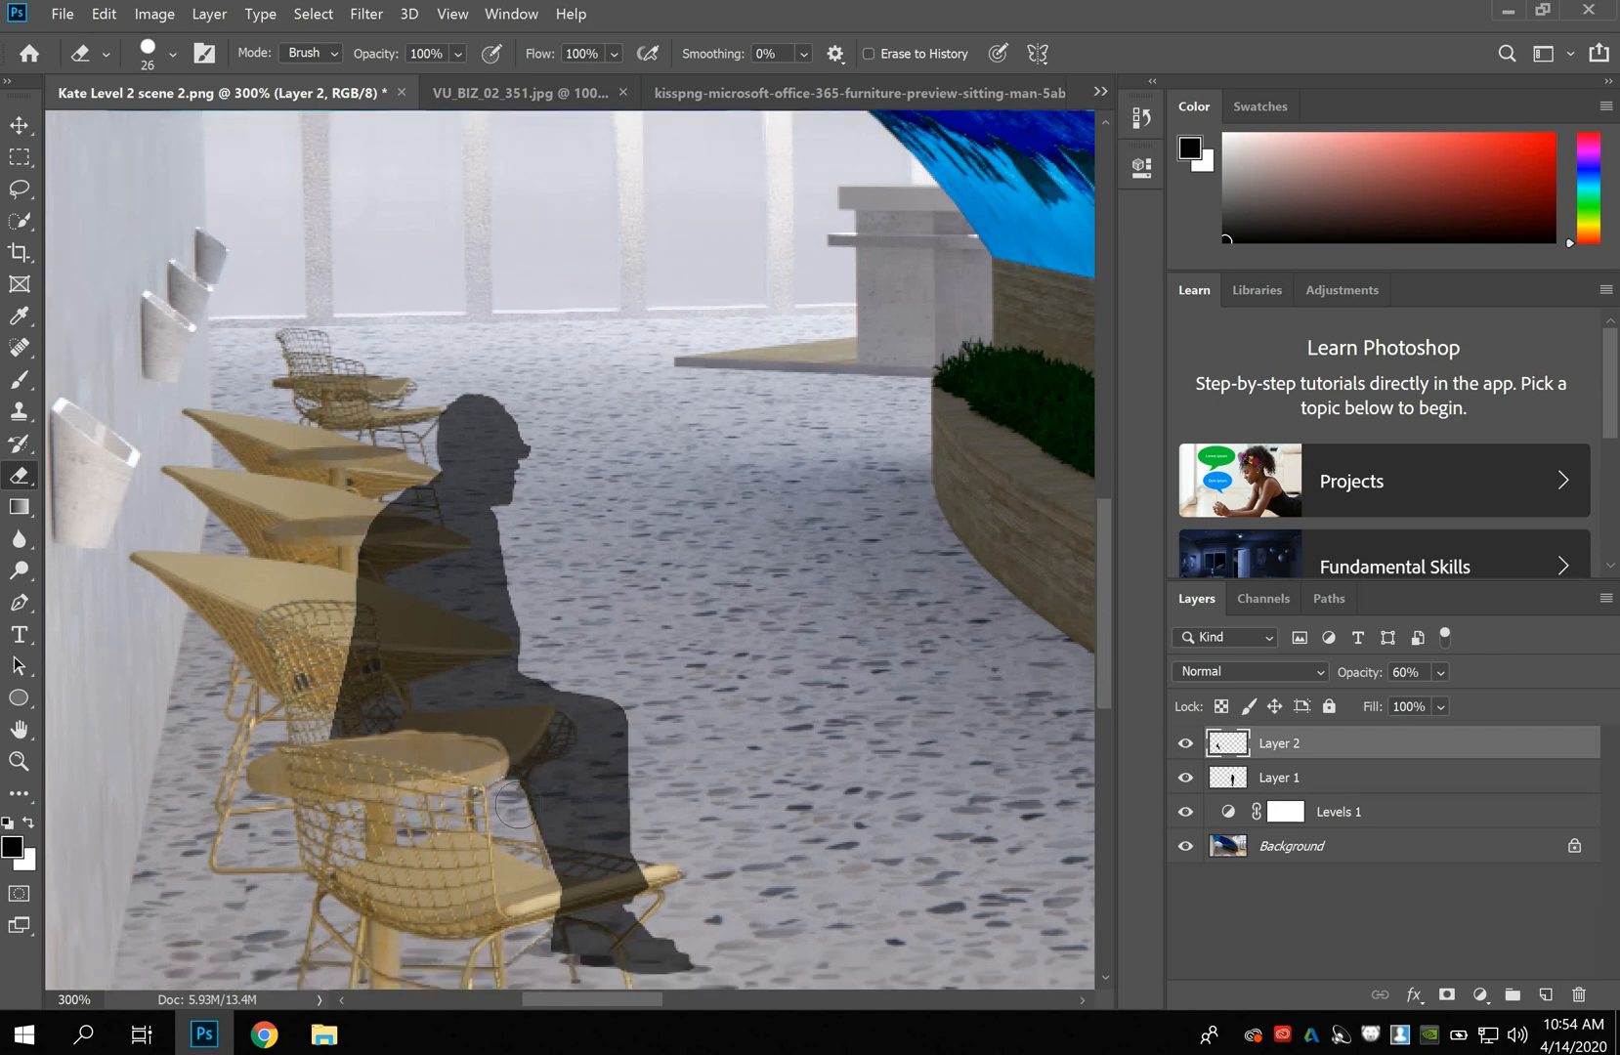
pyautogui.scroll(-1, 518, 803)
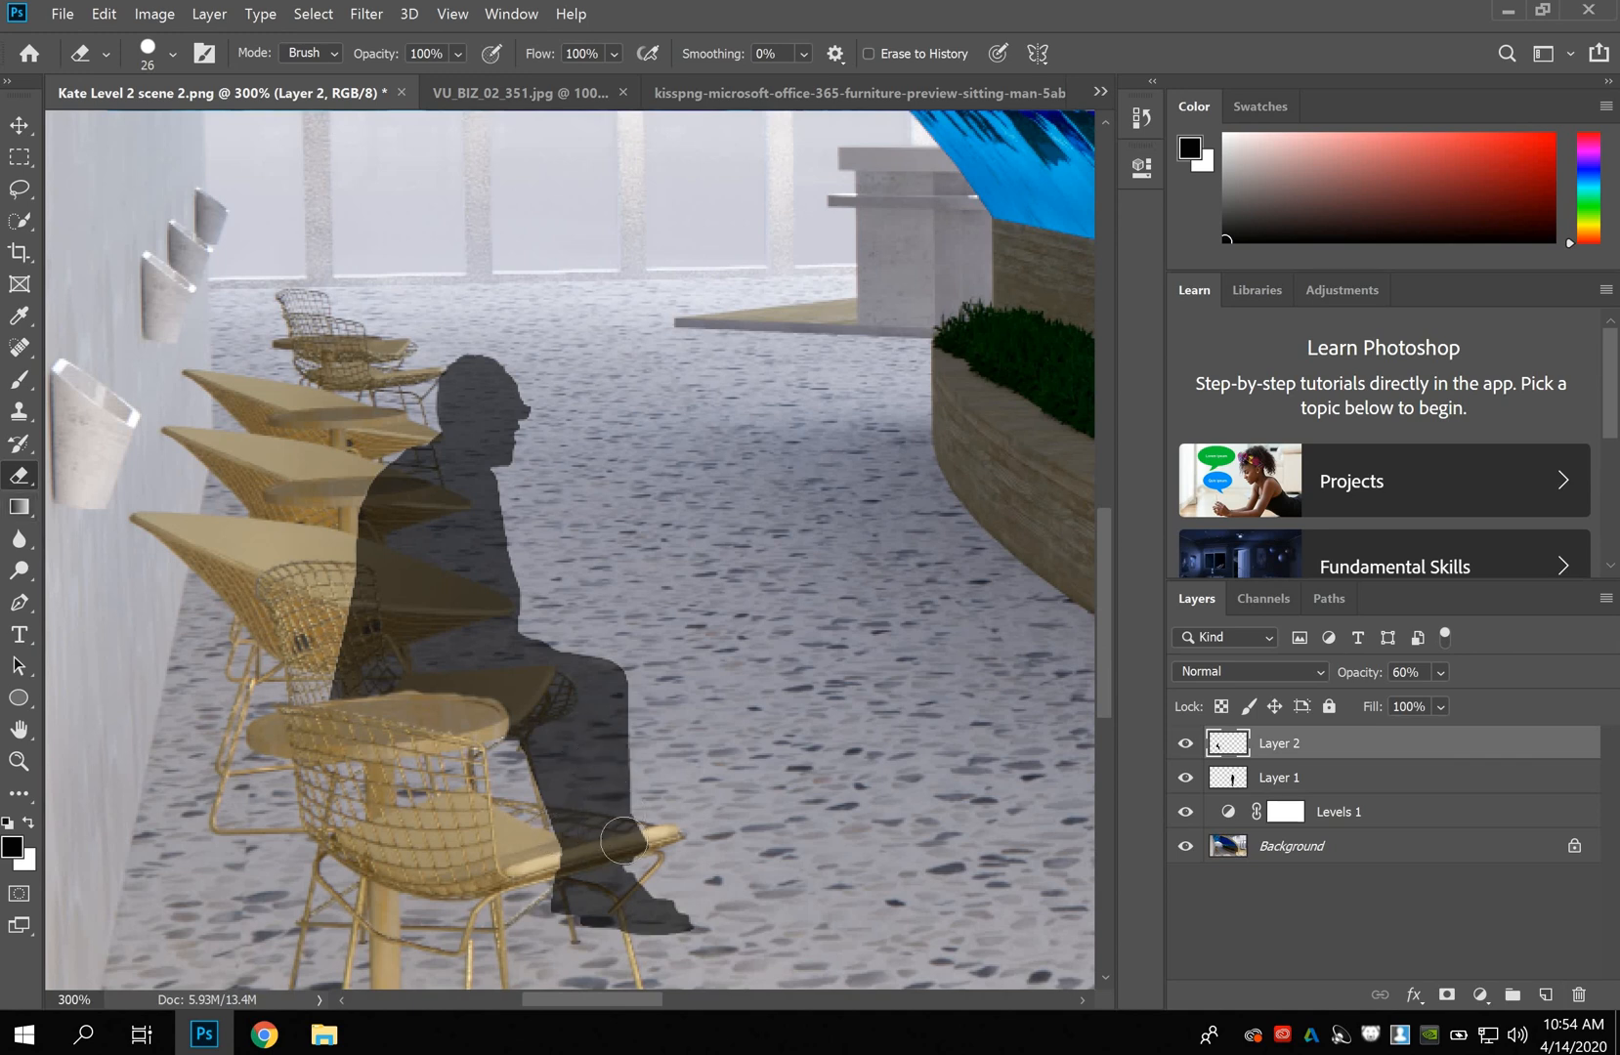
pyautogui.moveTo(596, 840); pyautogui.dragTo(550, 830)
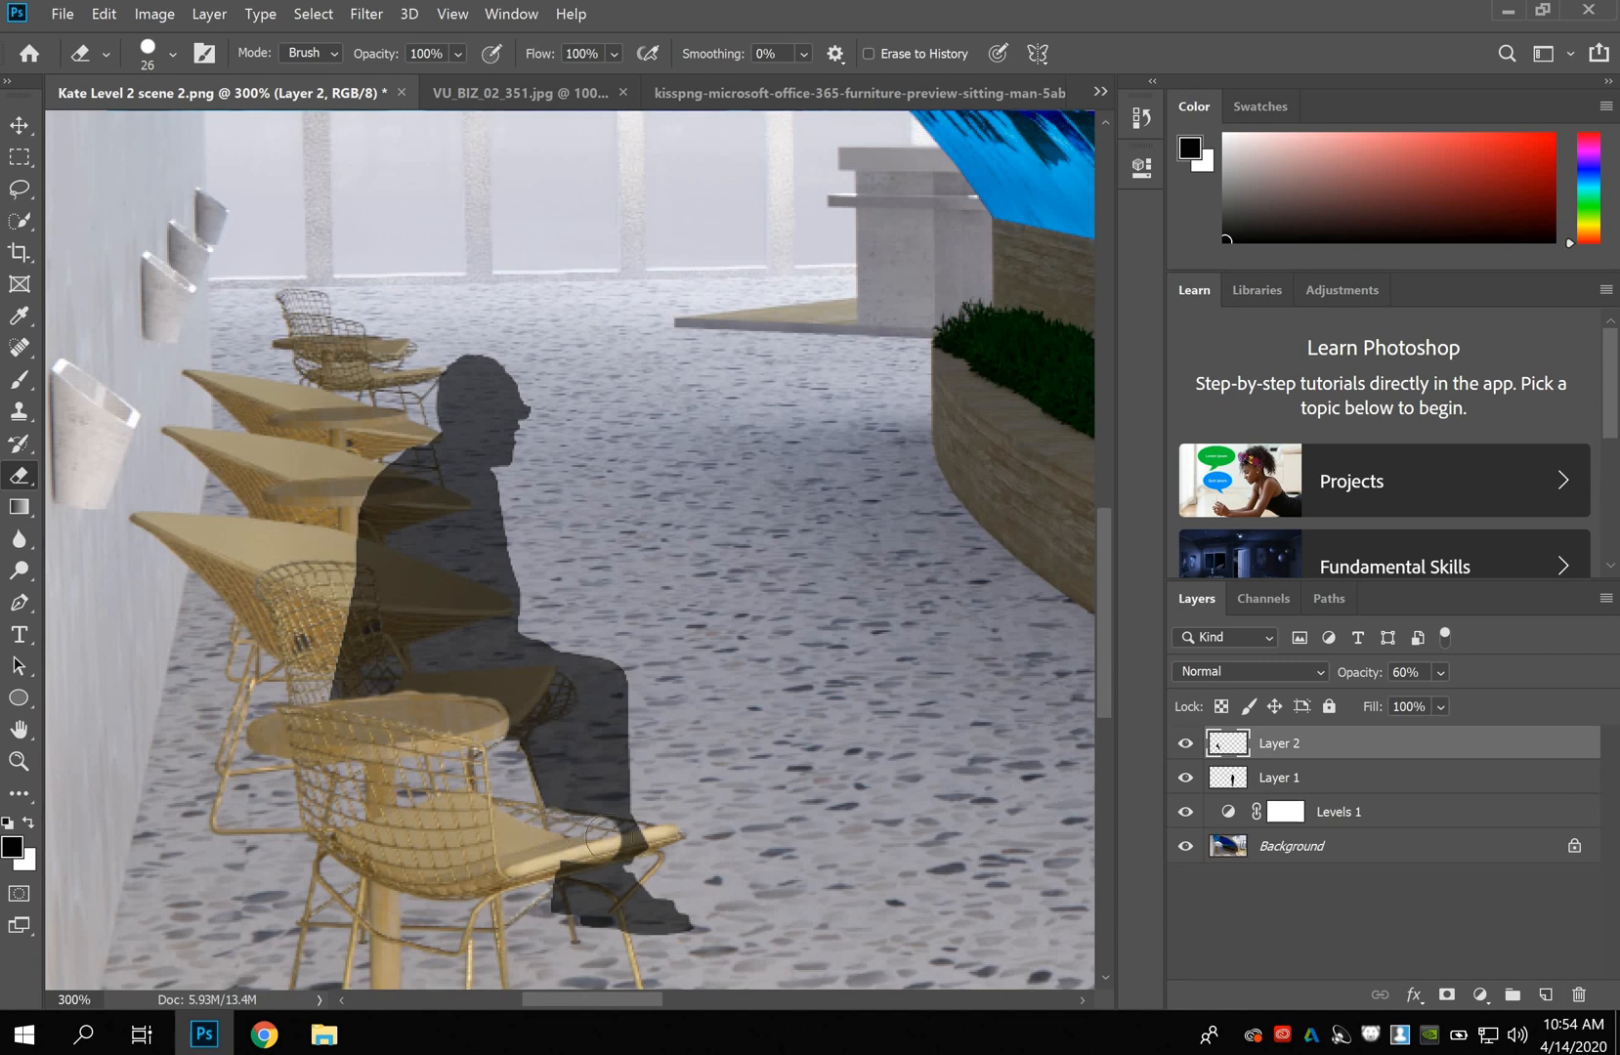
pyautogui.moveTo(608, 838); pyautogui.dragTo(619, 839)
pyautogui.click(655, 834)
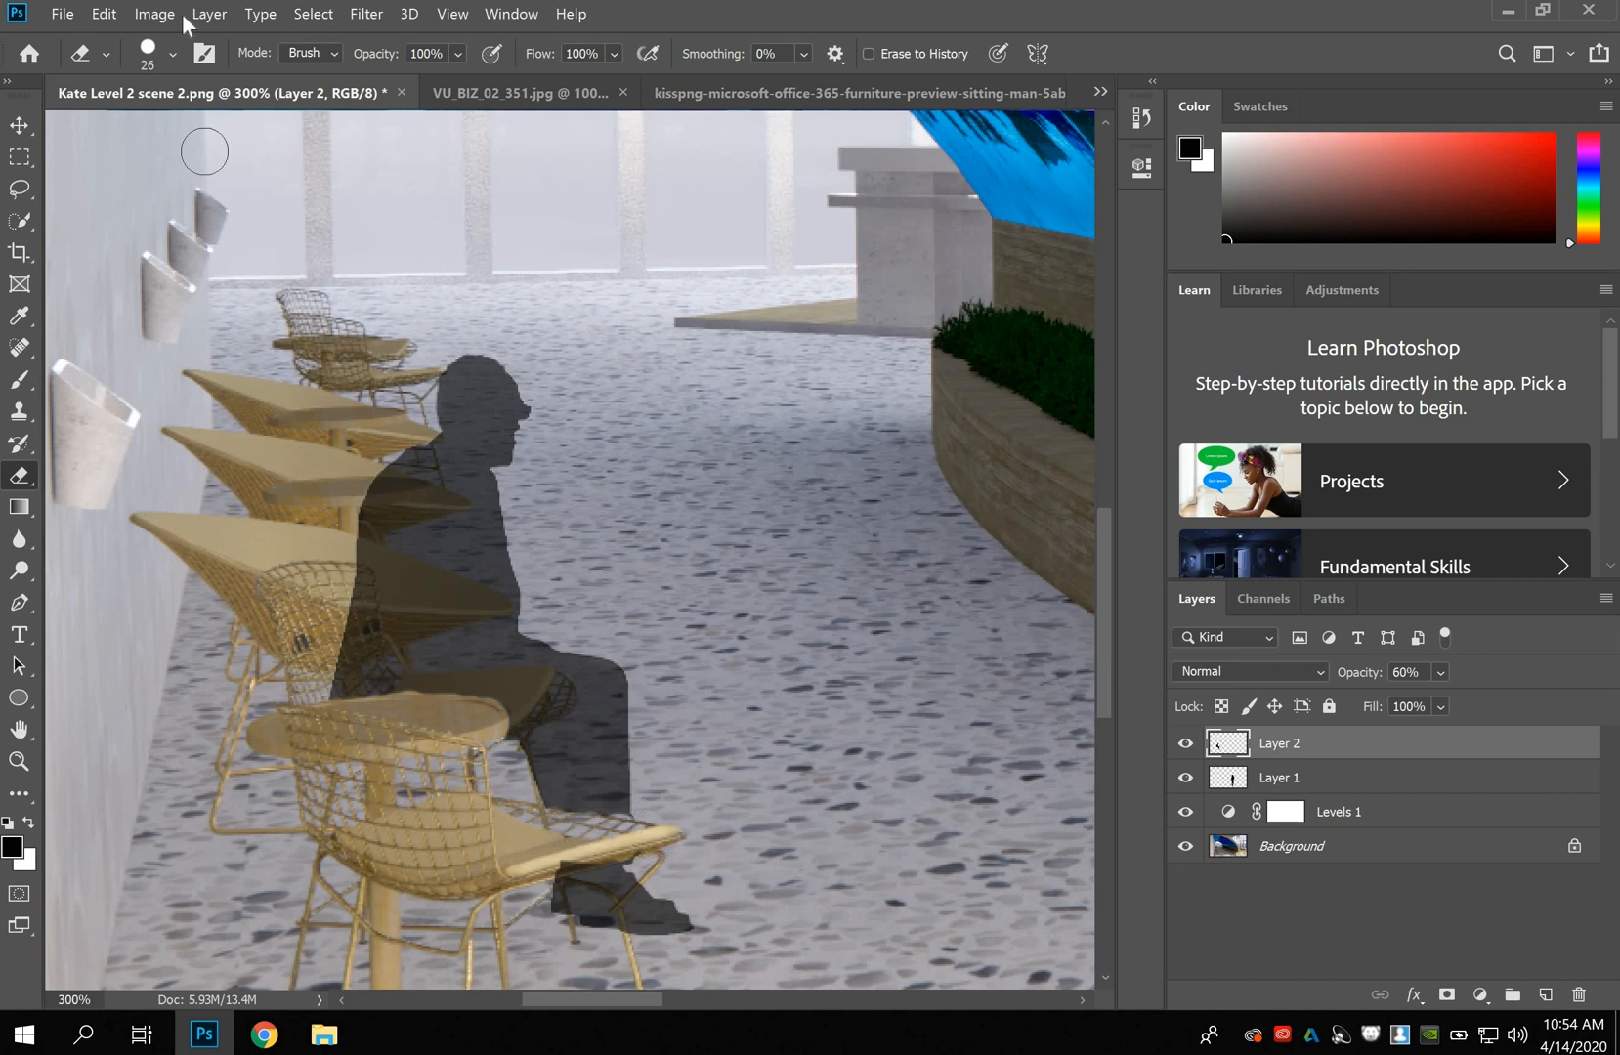
# Reduce the eraser to 4 px and erase the silhouette's foot where it covers the front chair's thin metal legs.
pyautogui.click(172, 53)
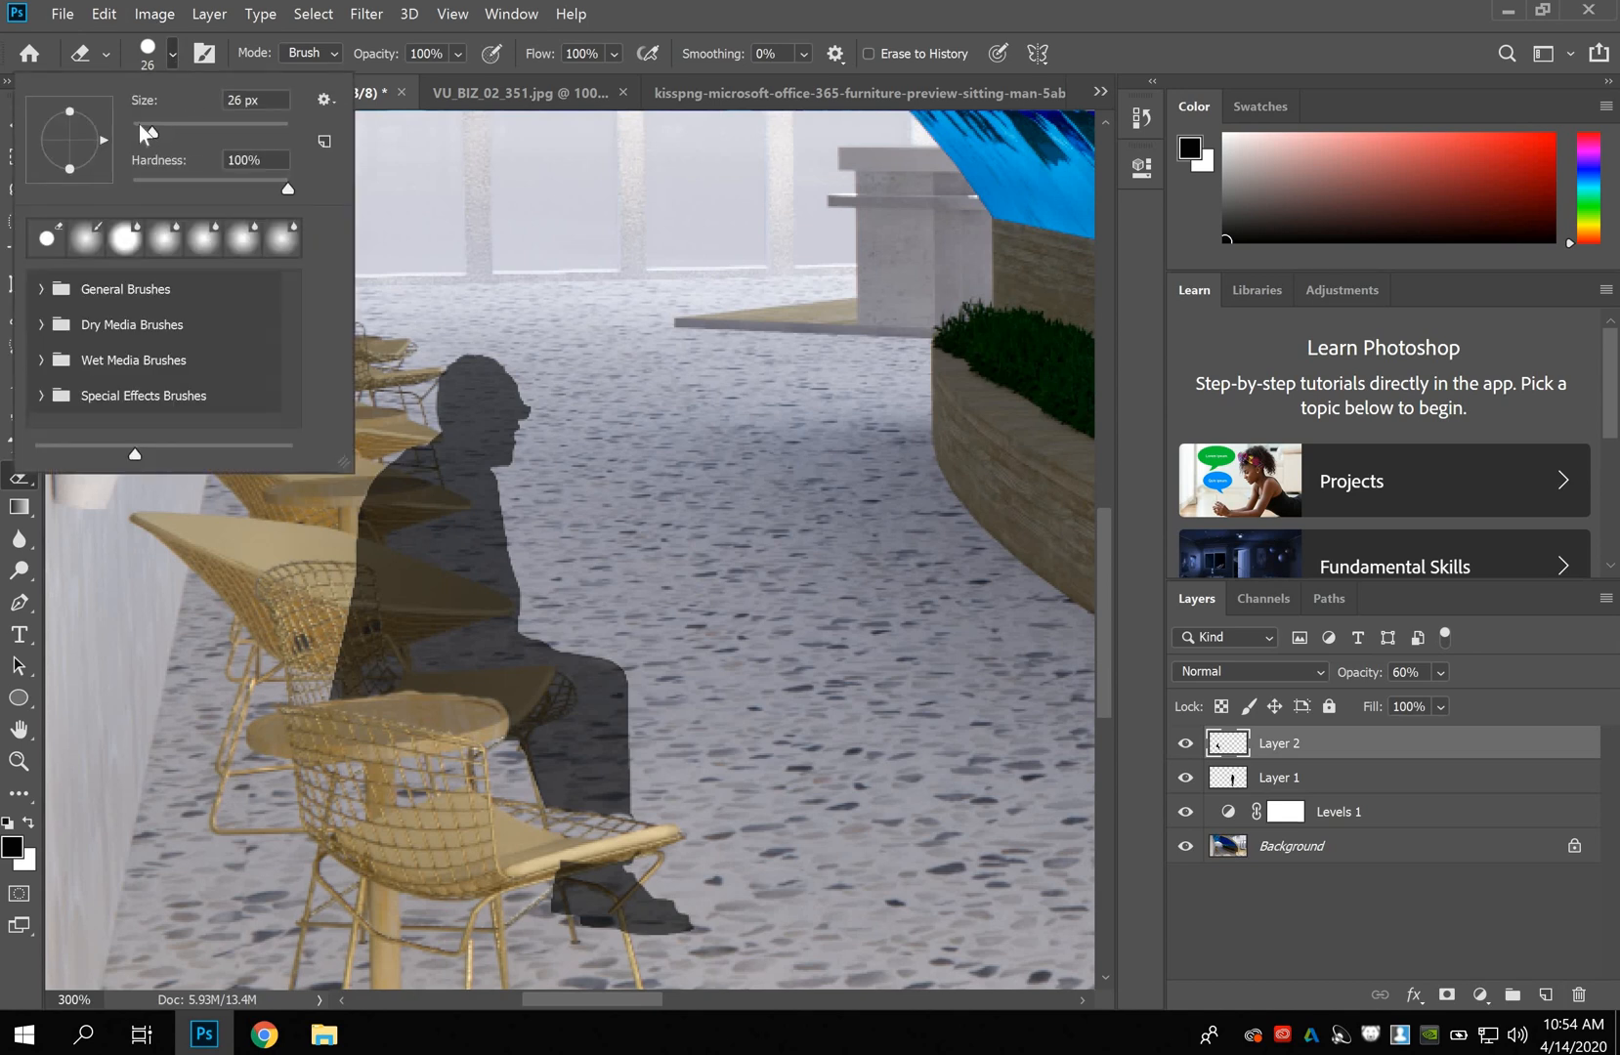
pyautogui.click(139, 124)
pyautogui.hotkey('ctrl', '+')
pyautogui.scroll(-5, 627, 895)
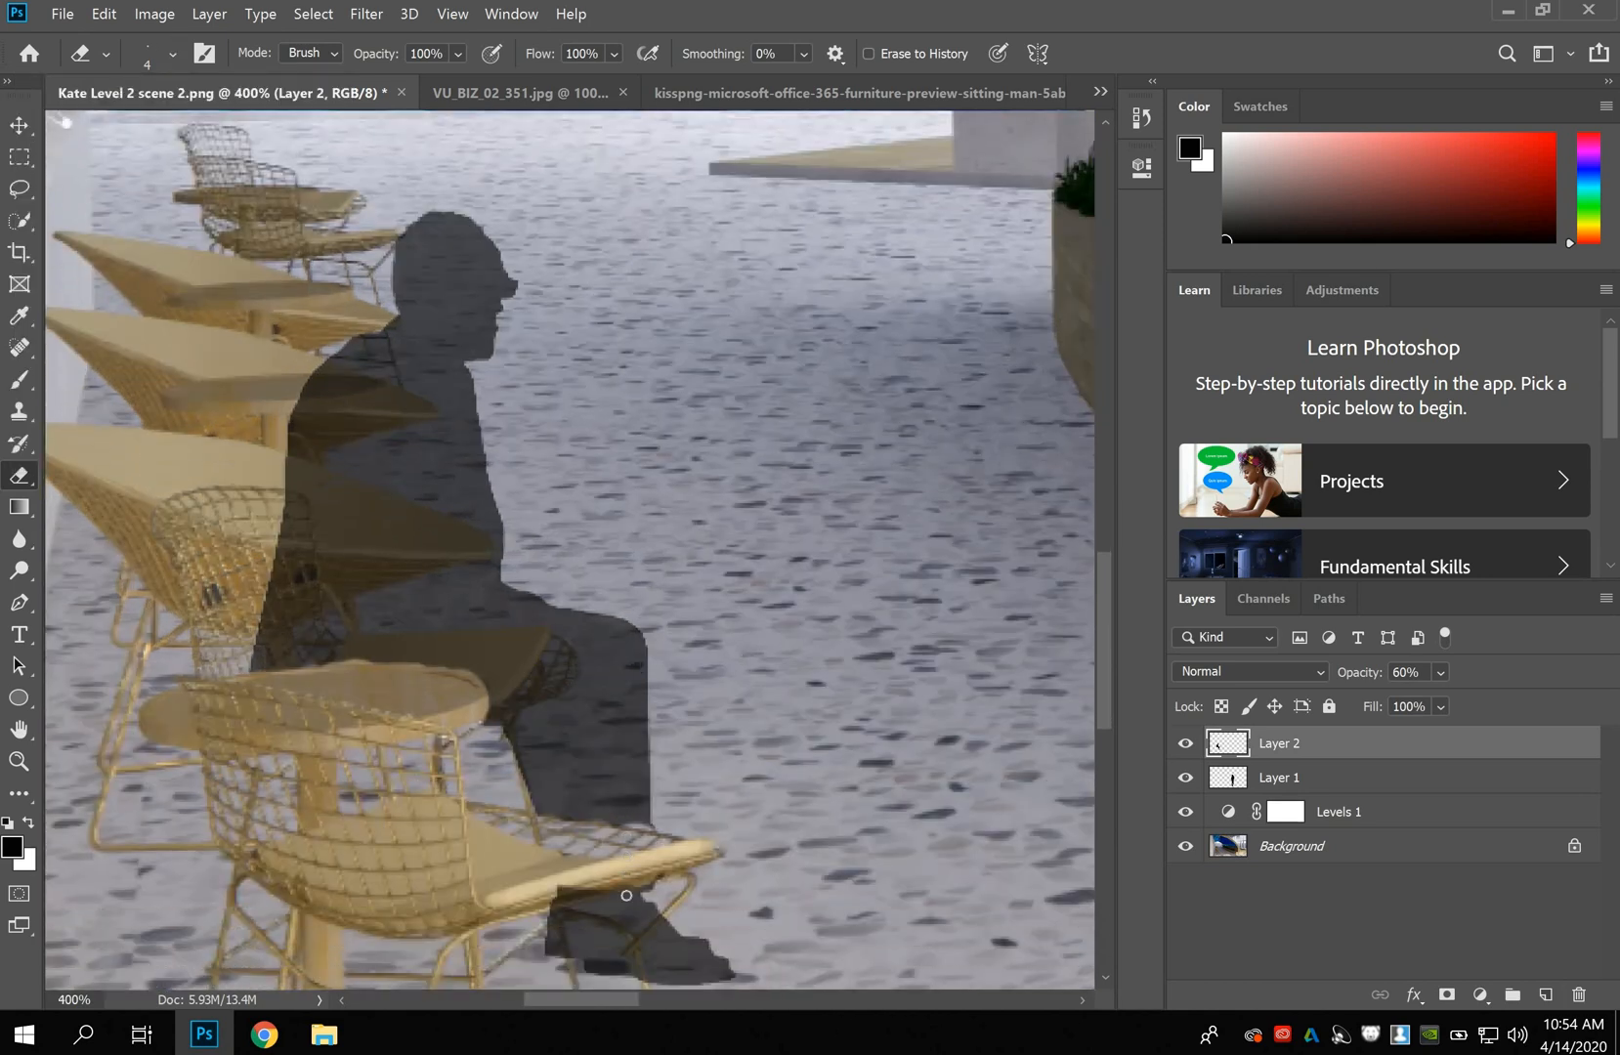
pyautogui.scroll(-2, 679, 782)
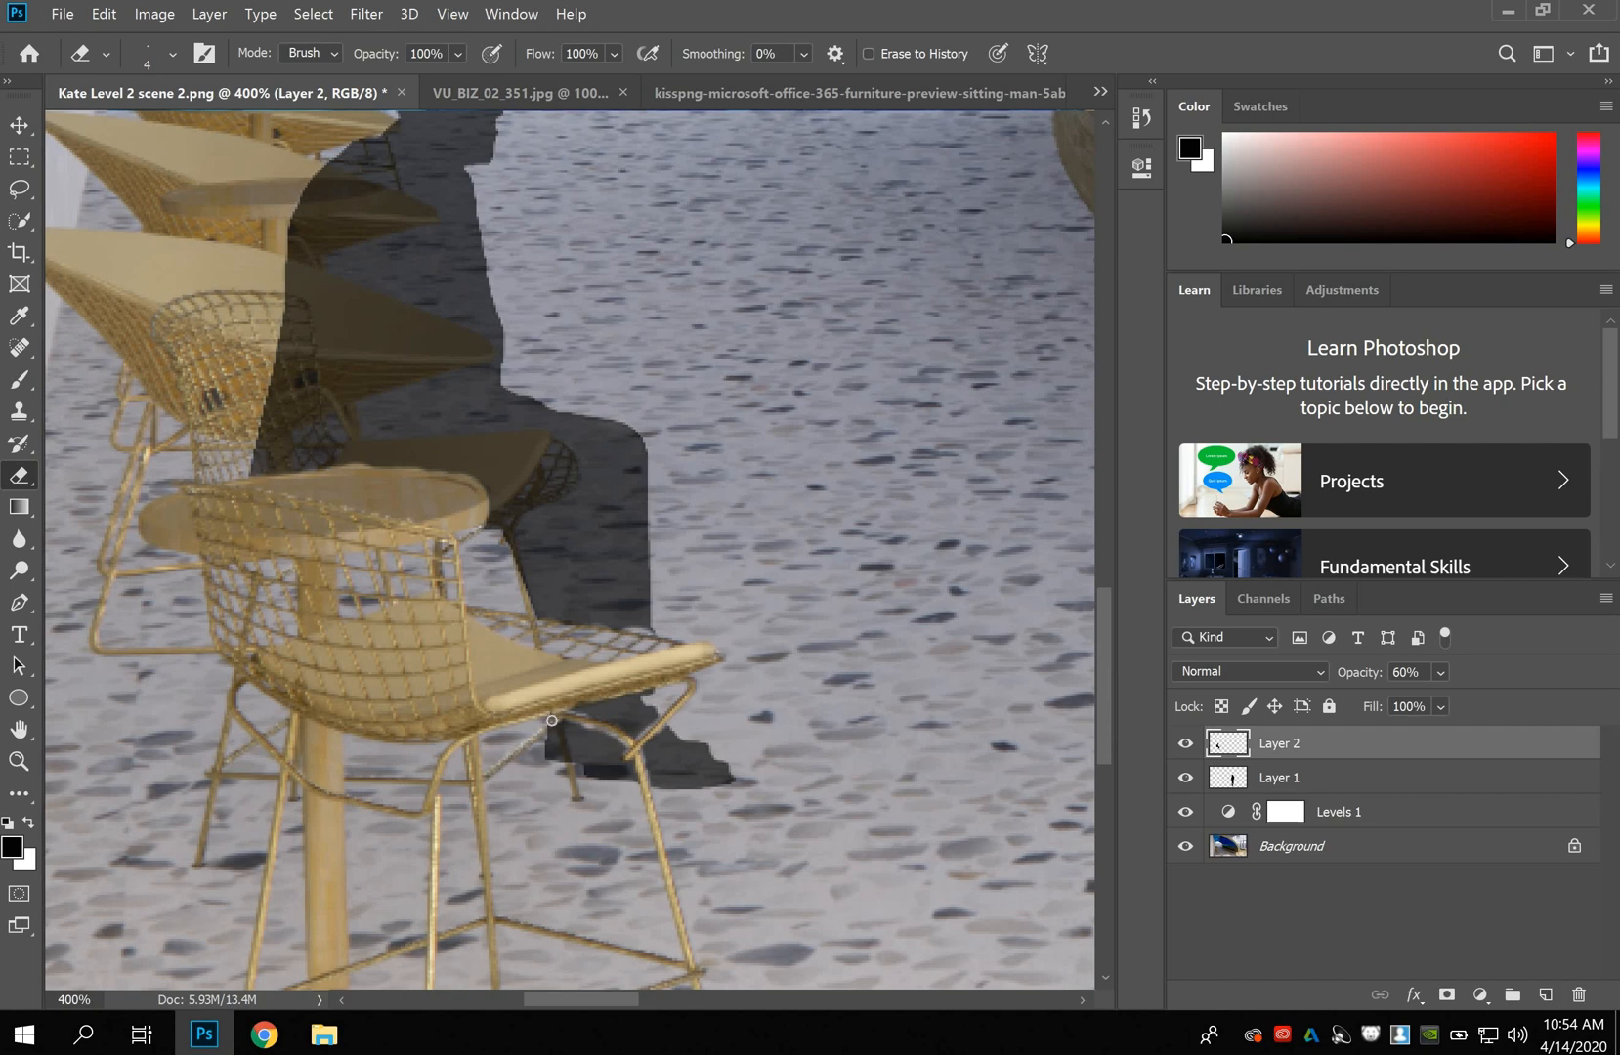
pyautogui.moveTo(559, 722); pyautogui.dragTo(571, 764)
pyautogui.click(106, 53)
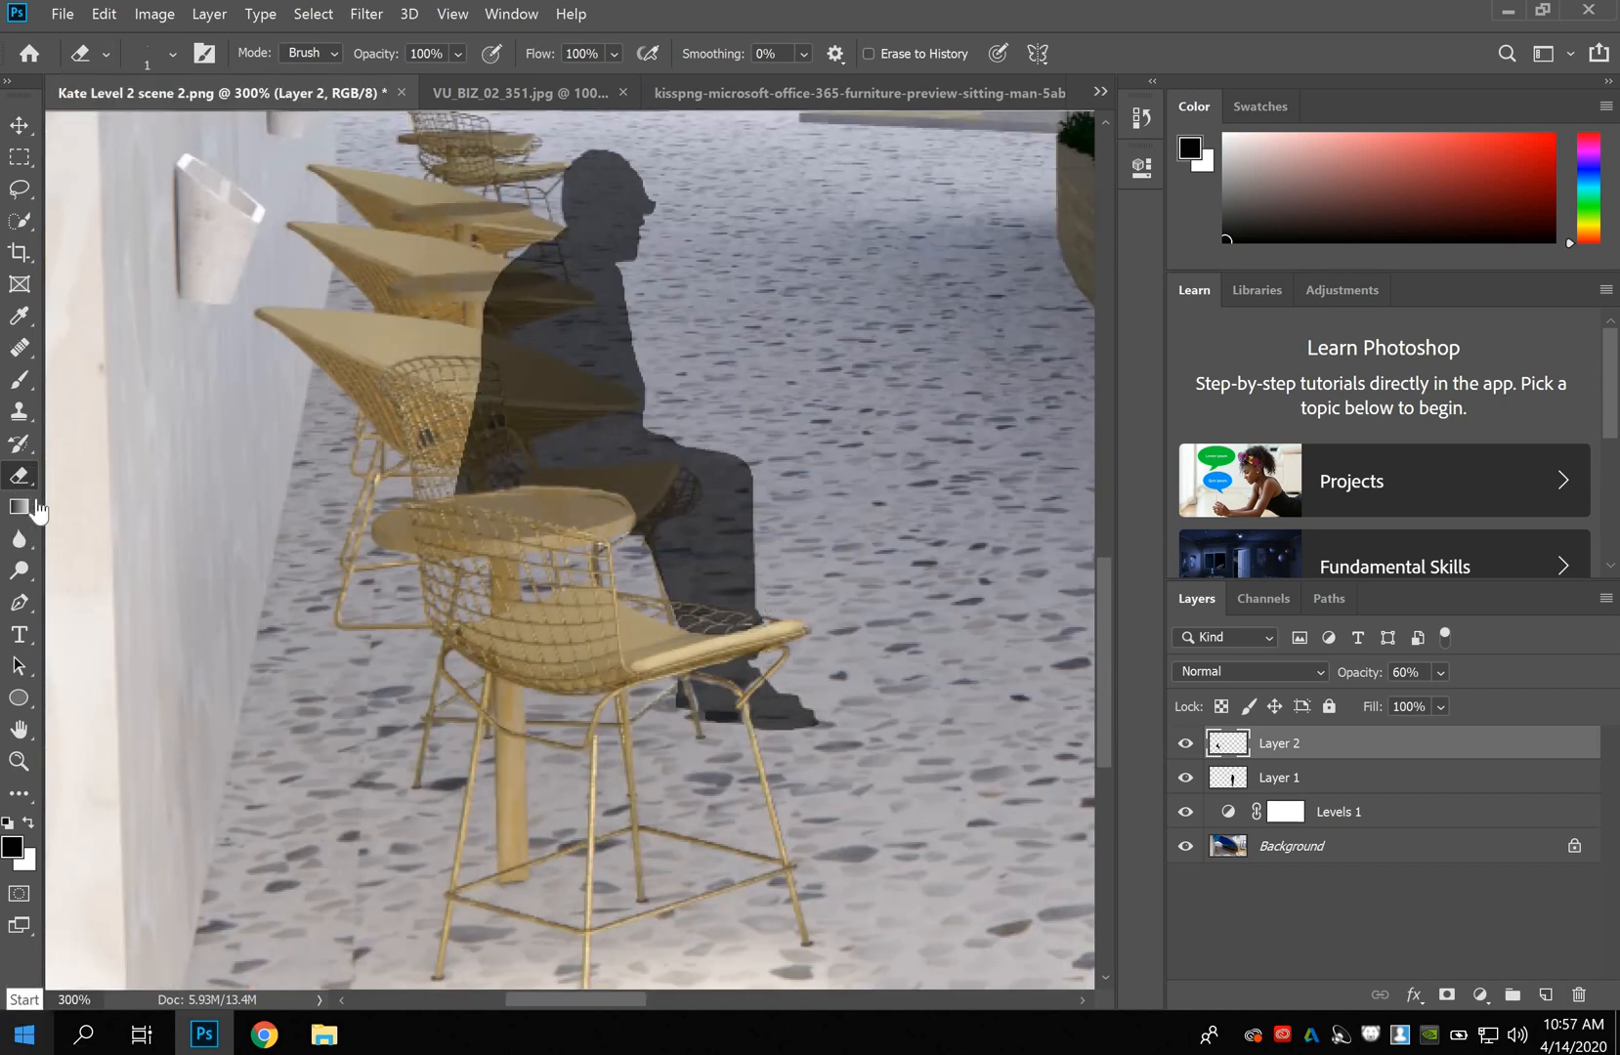
# Choose the Blur tool for the sitting silhouette's layer and set its brush size to 55 px.
pyautogui.click(20, 546)
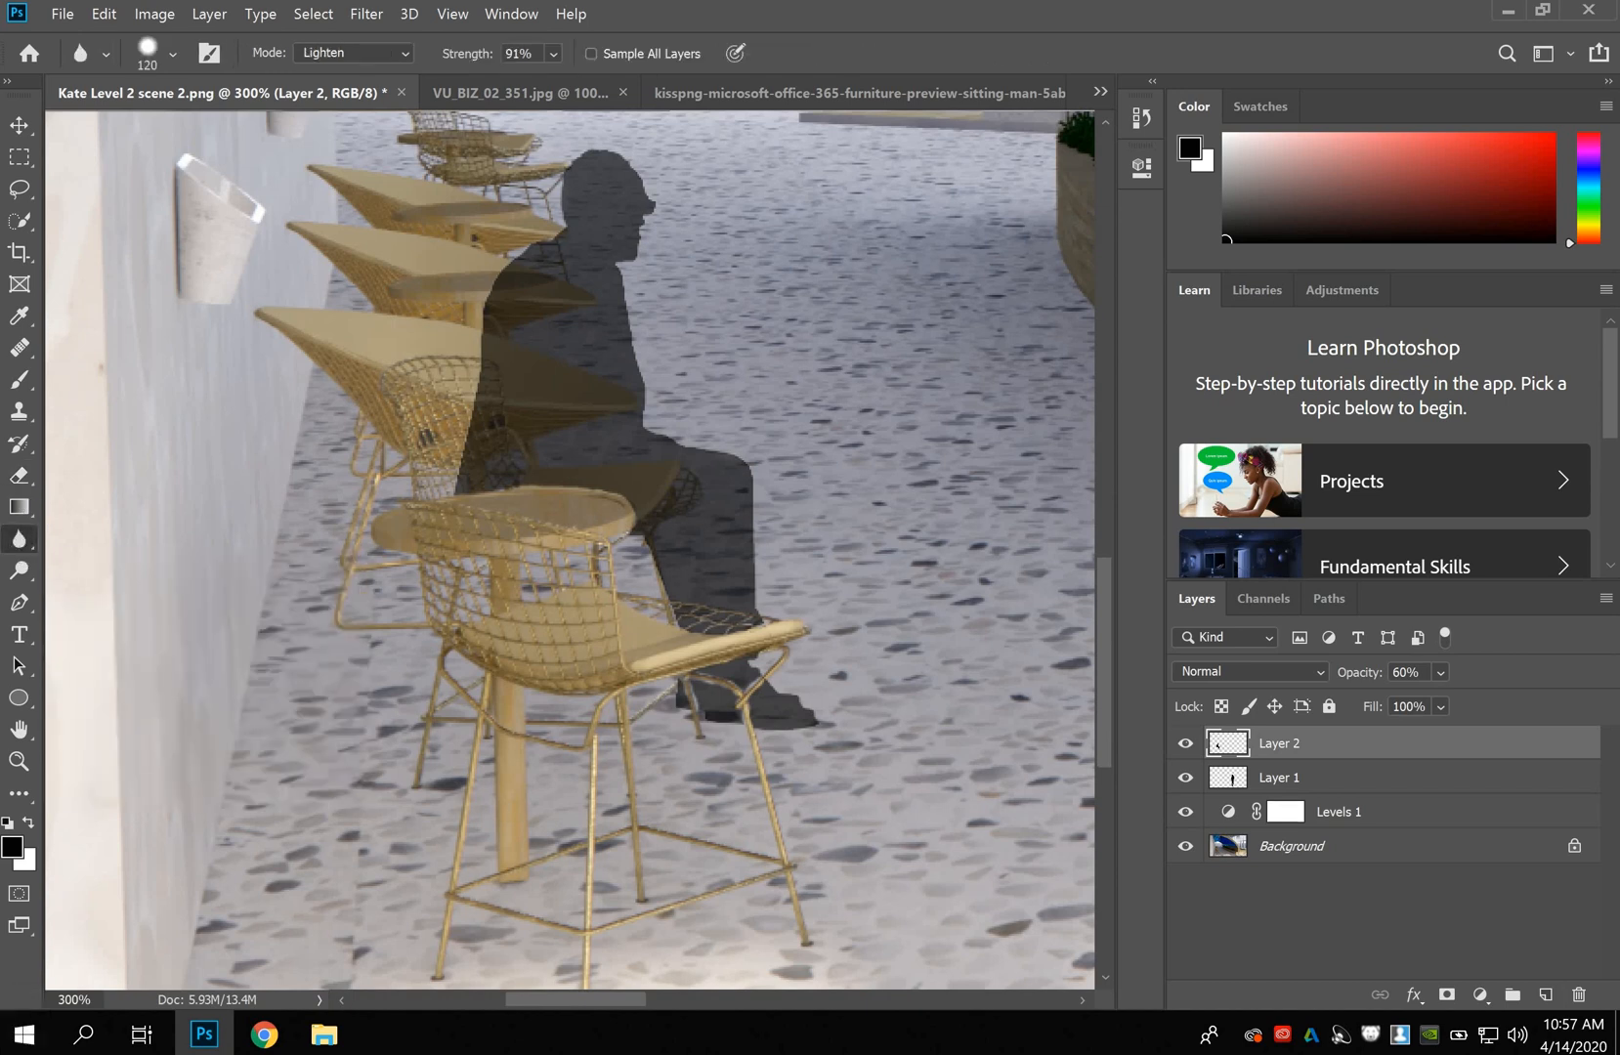
pyautogui.click(173, 53)
pyautogui.click(186, 130)
pyautogui.moveTo(186, 131); pyautogui.dragTo(173, 131)
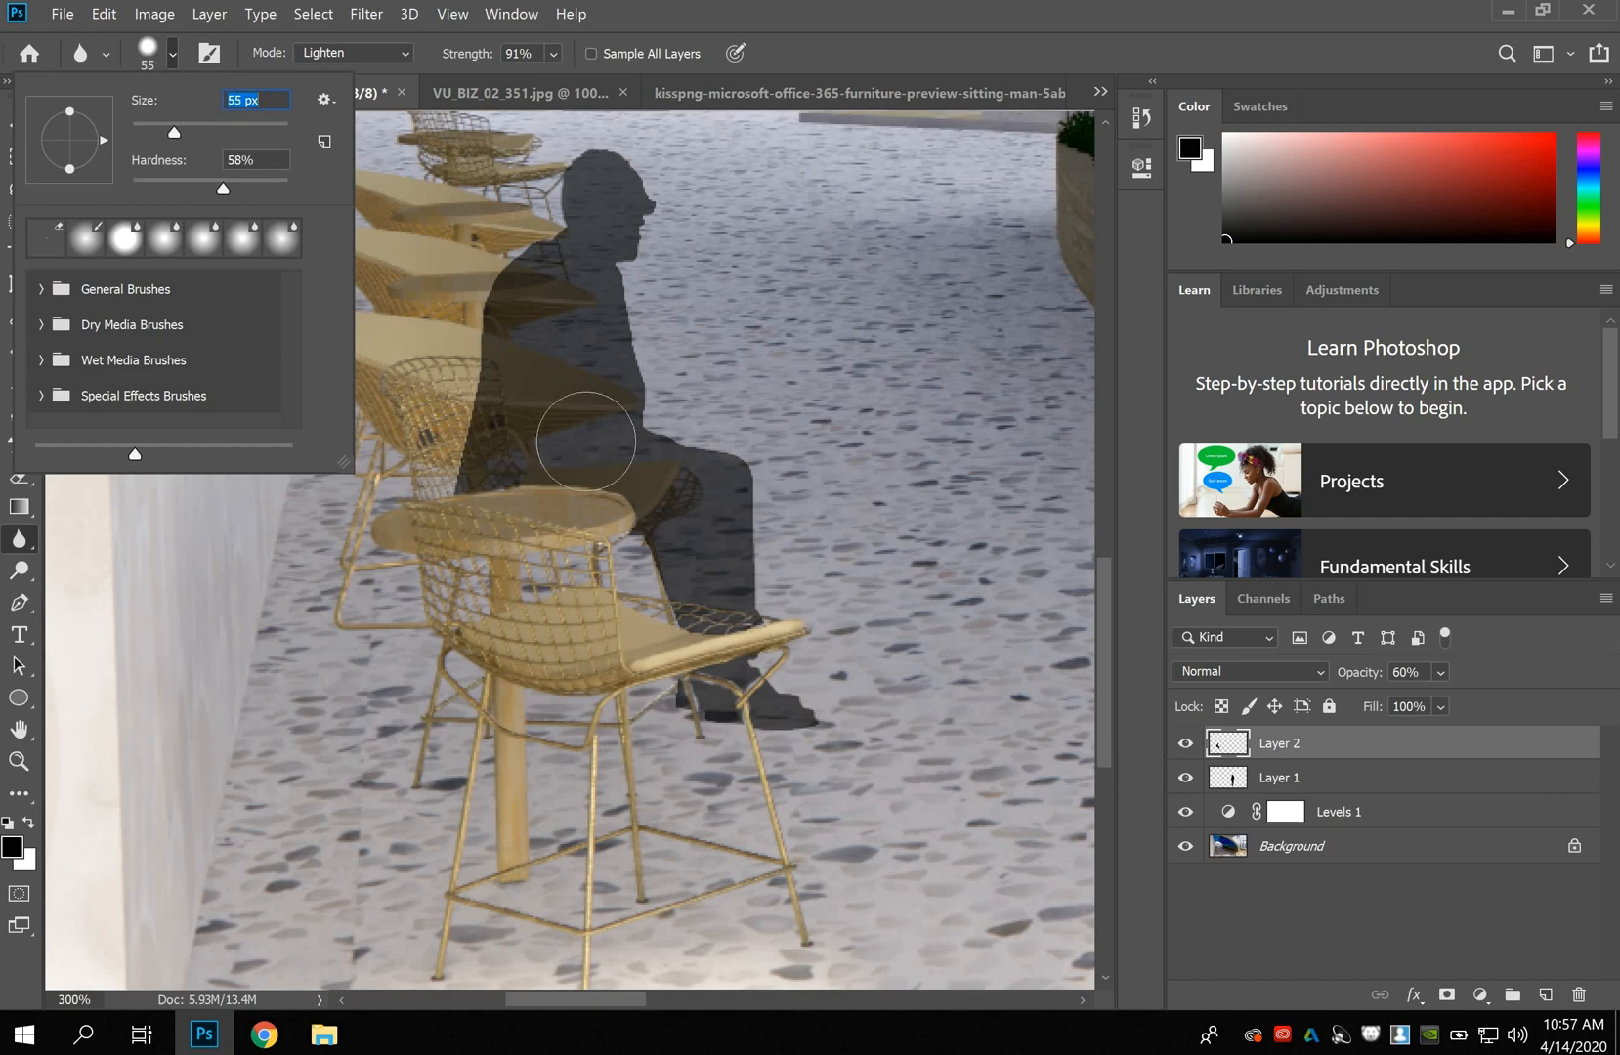
# Try to blur the sitting silhouette's edge from the tabletop down to the front chair's seat, and undo the stroke.
pyautogui.click(587, 533)
pyautogui.moveTo(557, 526)
pyautogui.mouseDown()
pyautogui.moveTo(613, 527)
pyautogui.moveTo(656, 610)
pyautogui.moveTo(750, 642)
pyautogui.mouseUp()
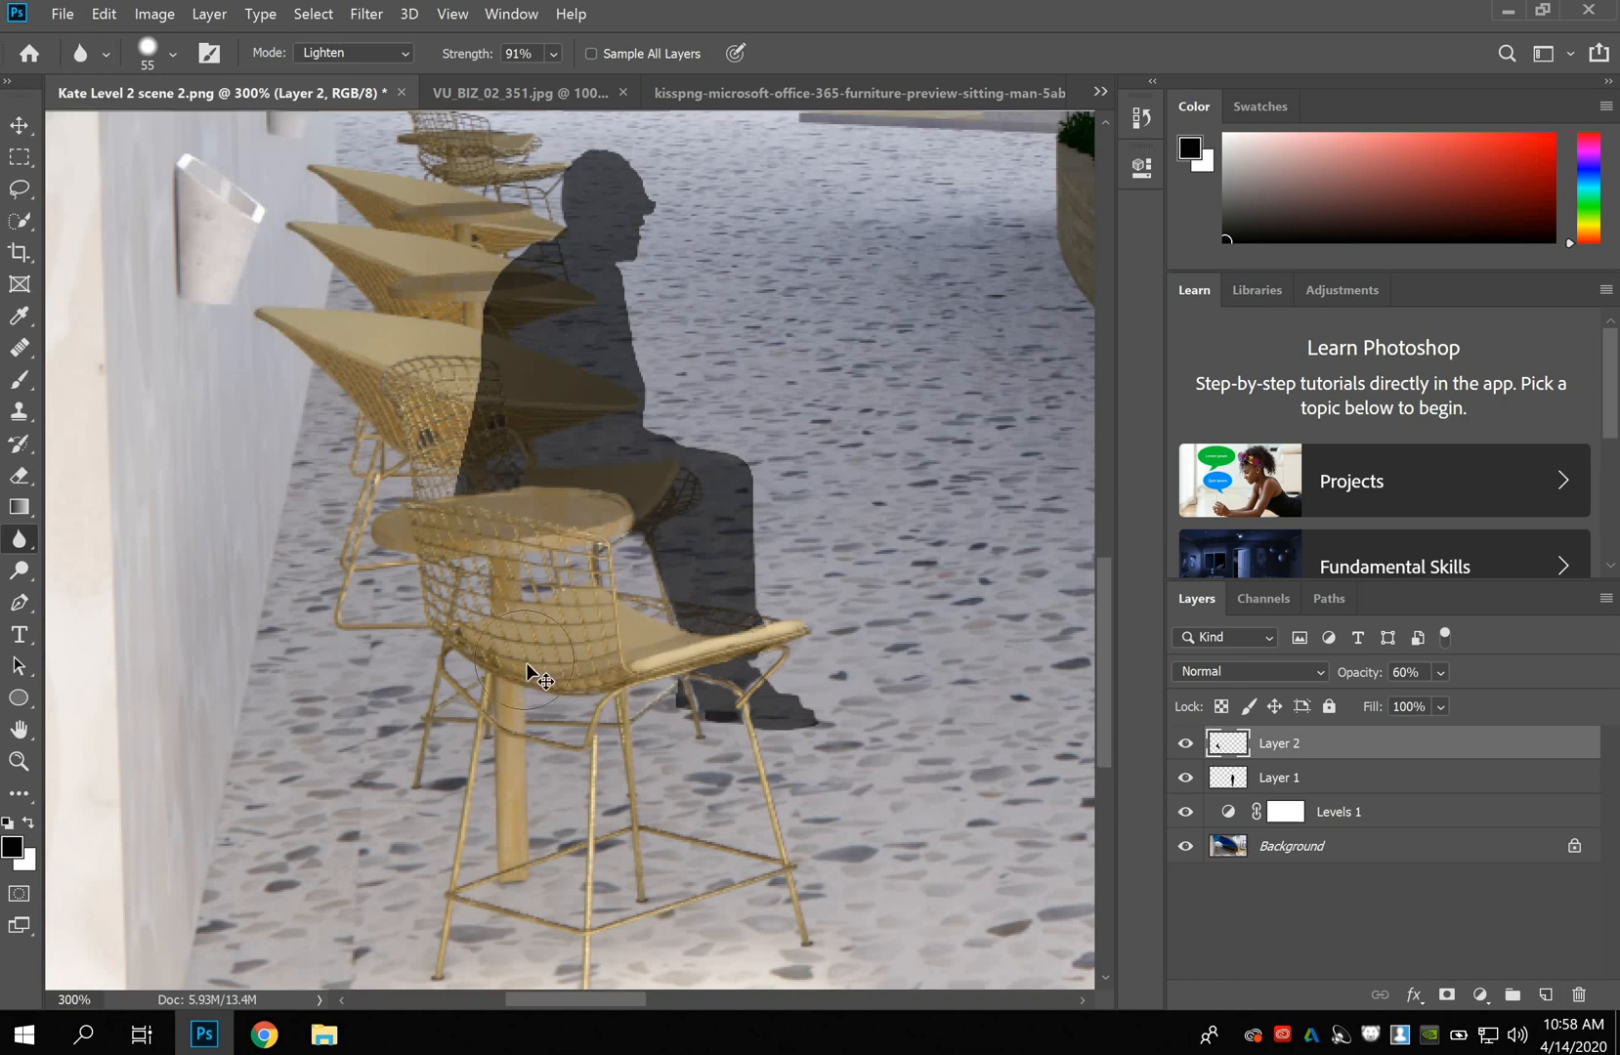
pyautogui.hotkey('ctrl', 'z')
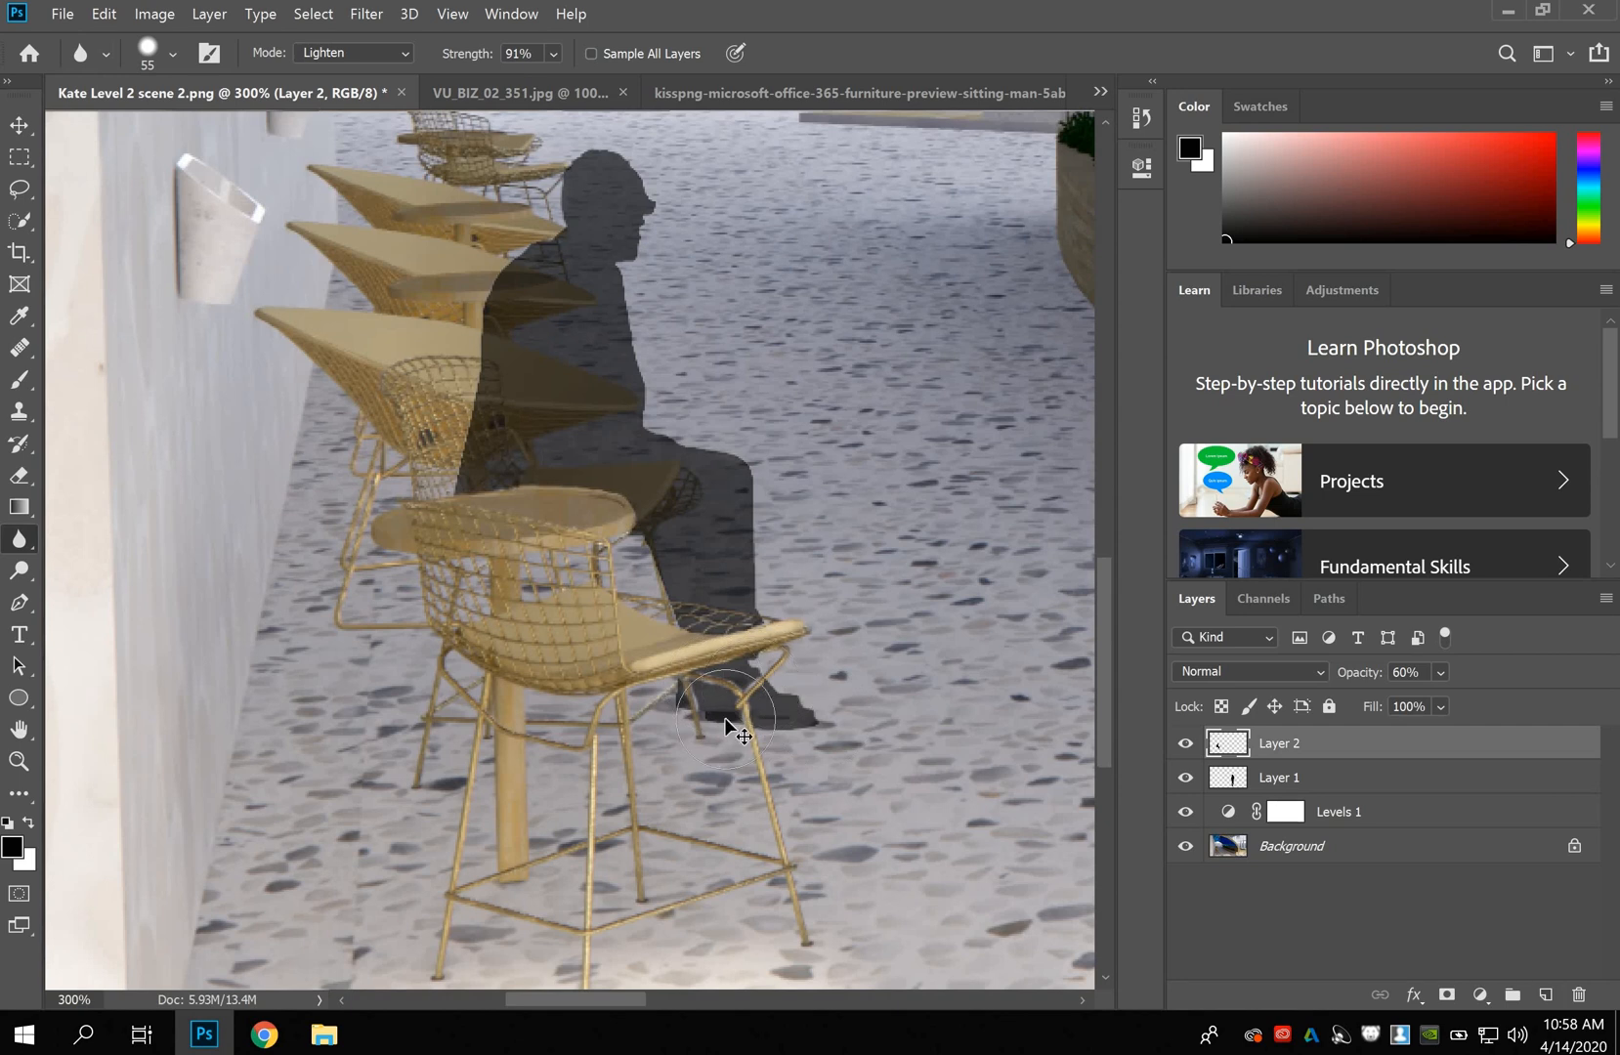
# Reduce the blur brush to 14 px and soften the sitting silhouette's edges around the foot, legs and chair.
pyautogui.hotkey('ctrl', '-')
pyautogui.hotkey('ctrl', '+')
pyautogui.hotkey('ctrl', '+')
pyautogui.hotkey('ctrl', '+')
pyautogui.hotkey('ctrl', '+')
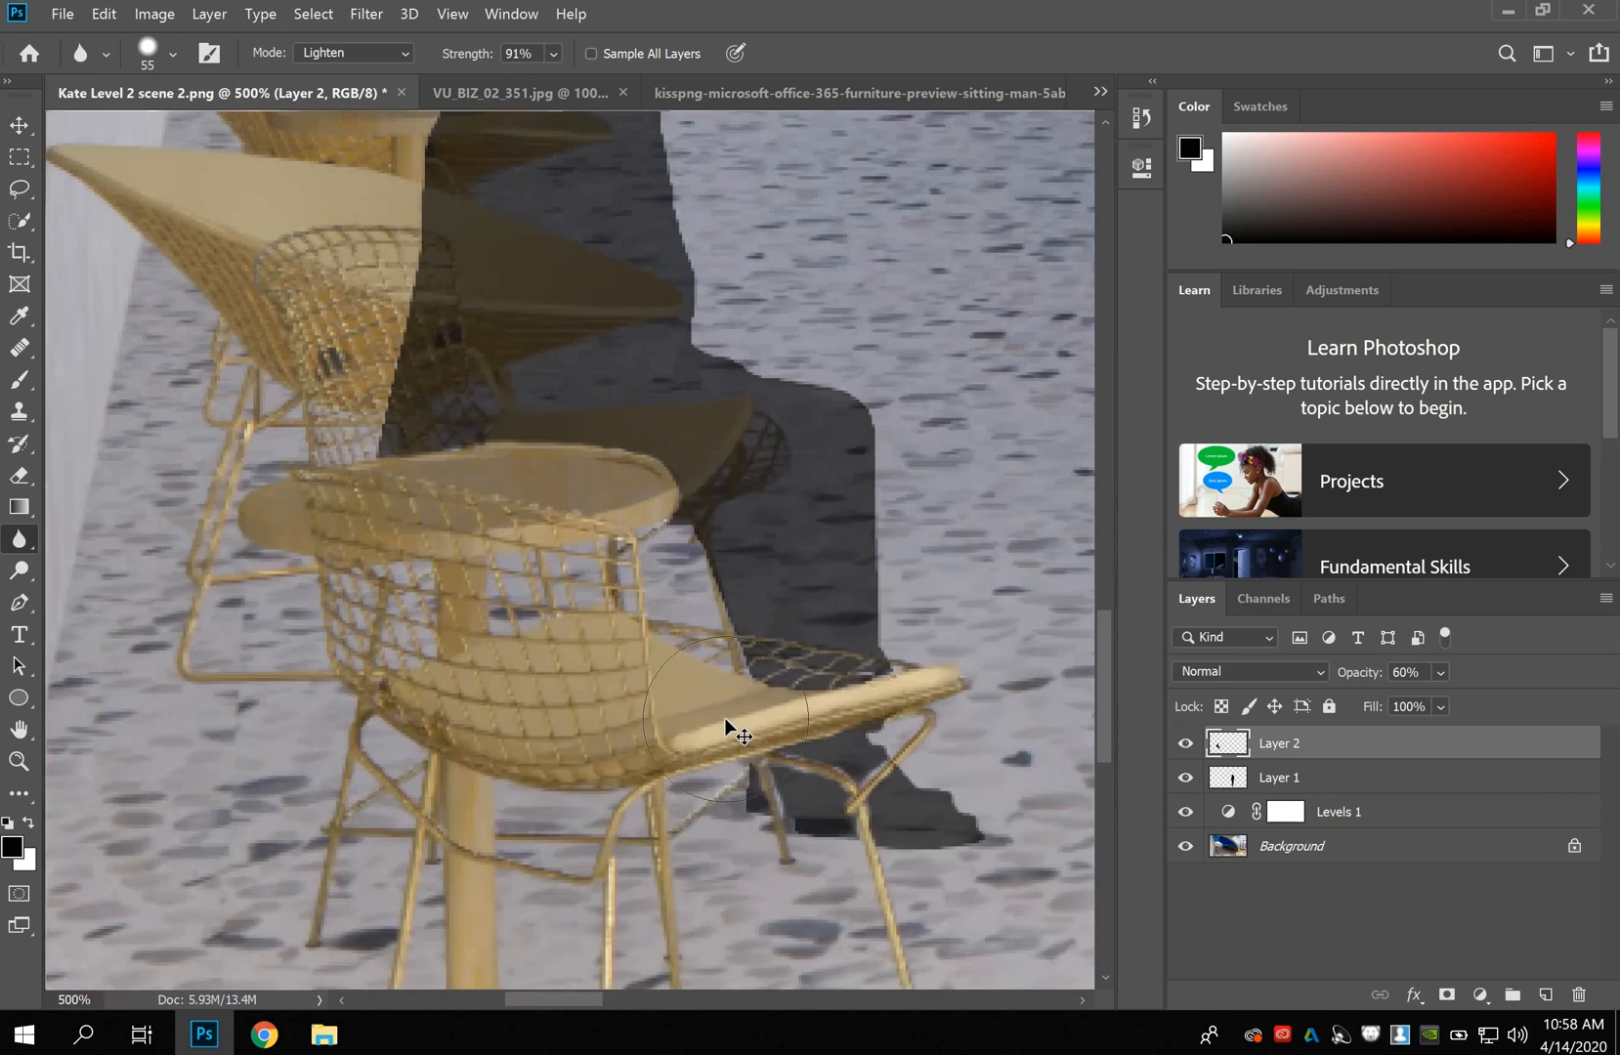
pyautogui.click(172, 54)
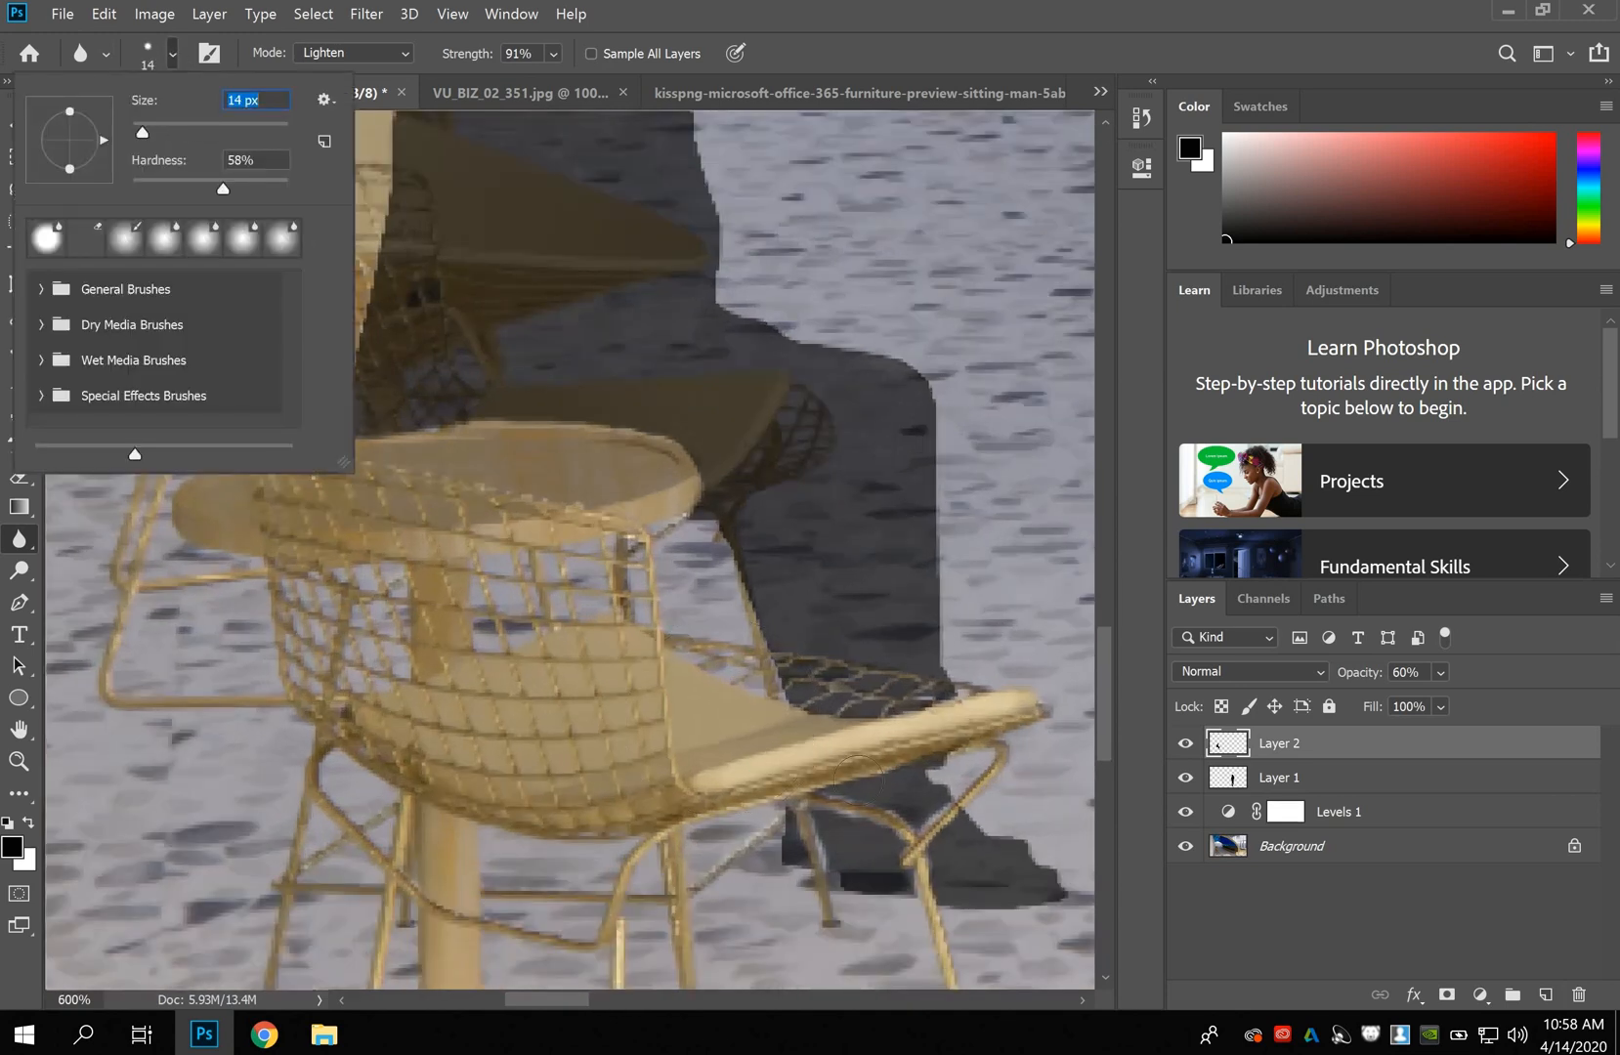
pyautogui.click(938, 809)
pyautogui.moveTo(938, 809)
pyautogui.mouseDown()
pyautogui.moveTo(901, 881)
pyautogui.moveTo(832, 843)
pyautogui.moveTo(844, 860)
pyautogui.moveTo(847, 827)
pyautogui.moveTo(901, 818)
pyautogui.moveTo(849, 811)
pyautogui.mouseUp()
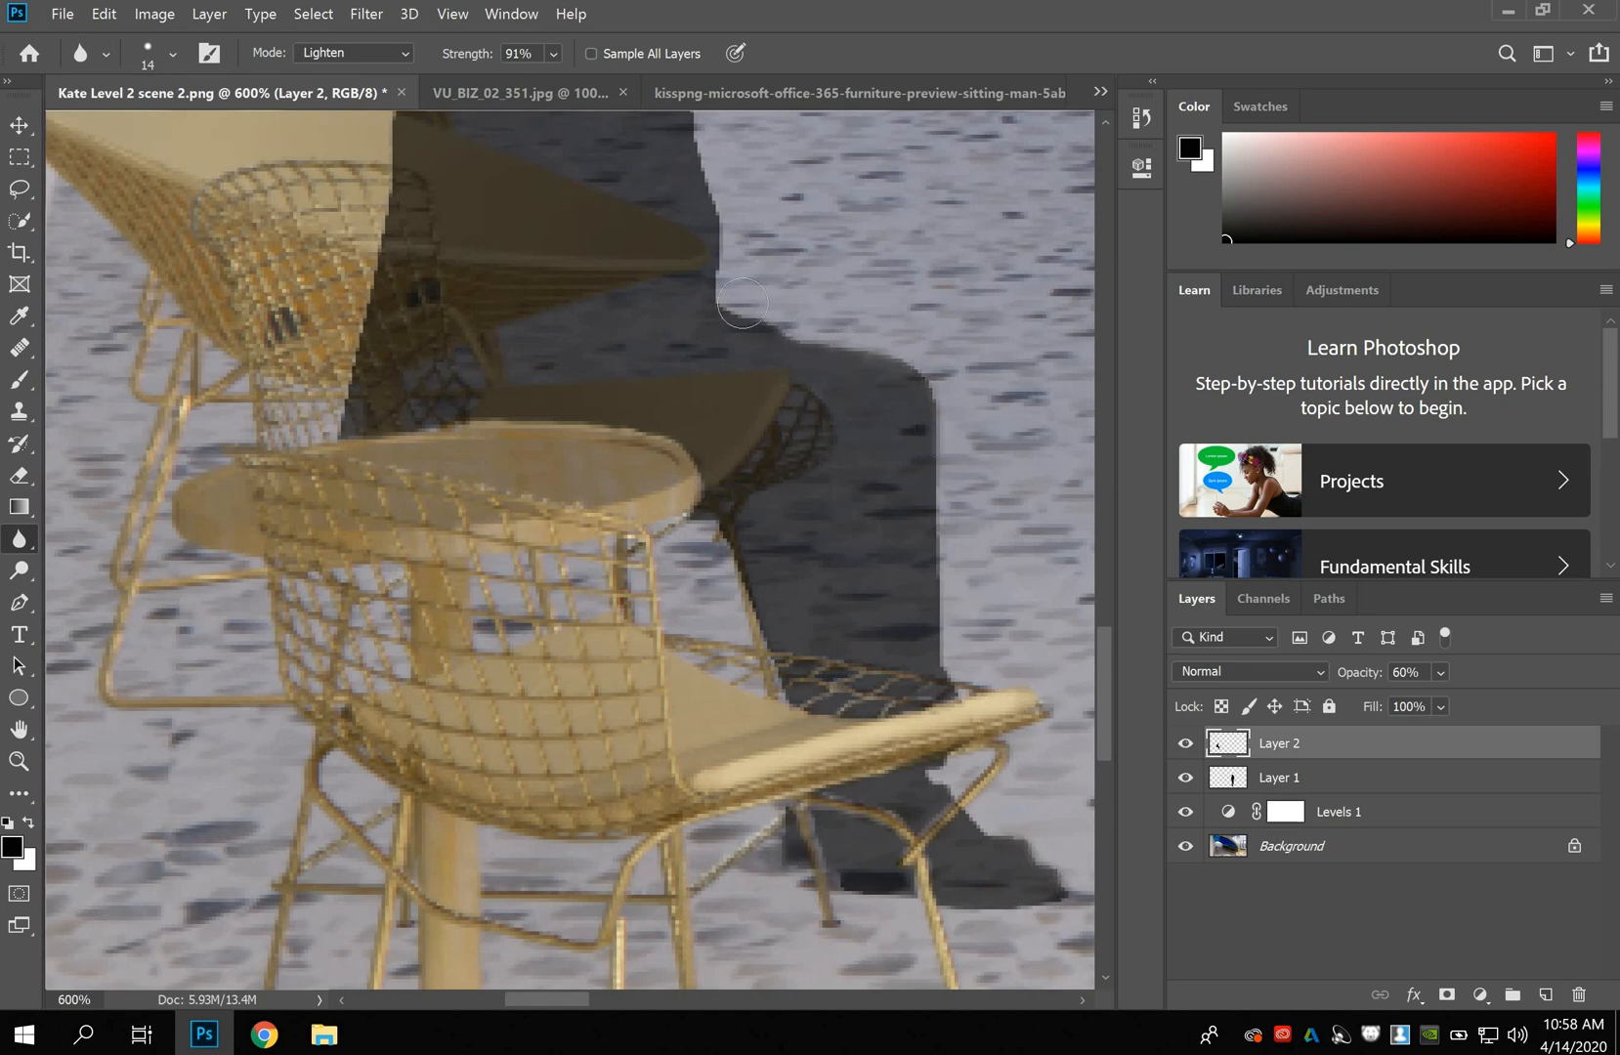
# Examine how both silhouettes blend into the whole rendering, with the standing silhouette's layer selected.
pyautogui.hotkey('ctrl', '-')
pyautogui.hotkey('ctrl', '-')
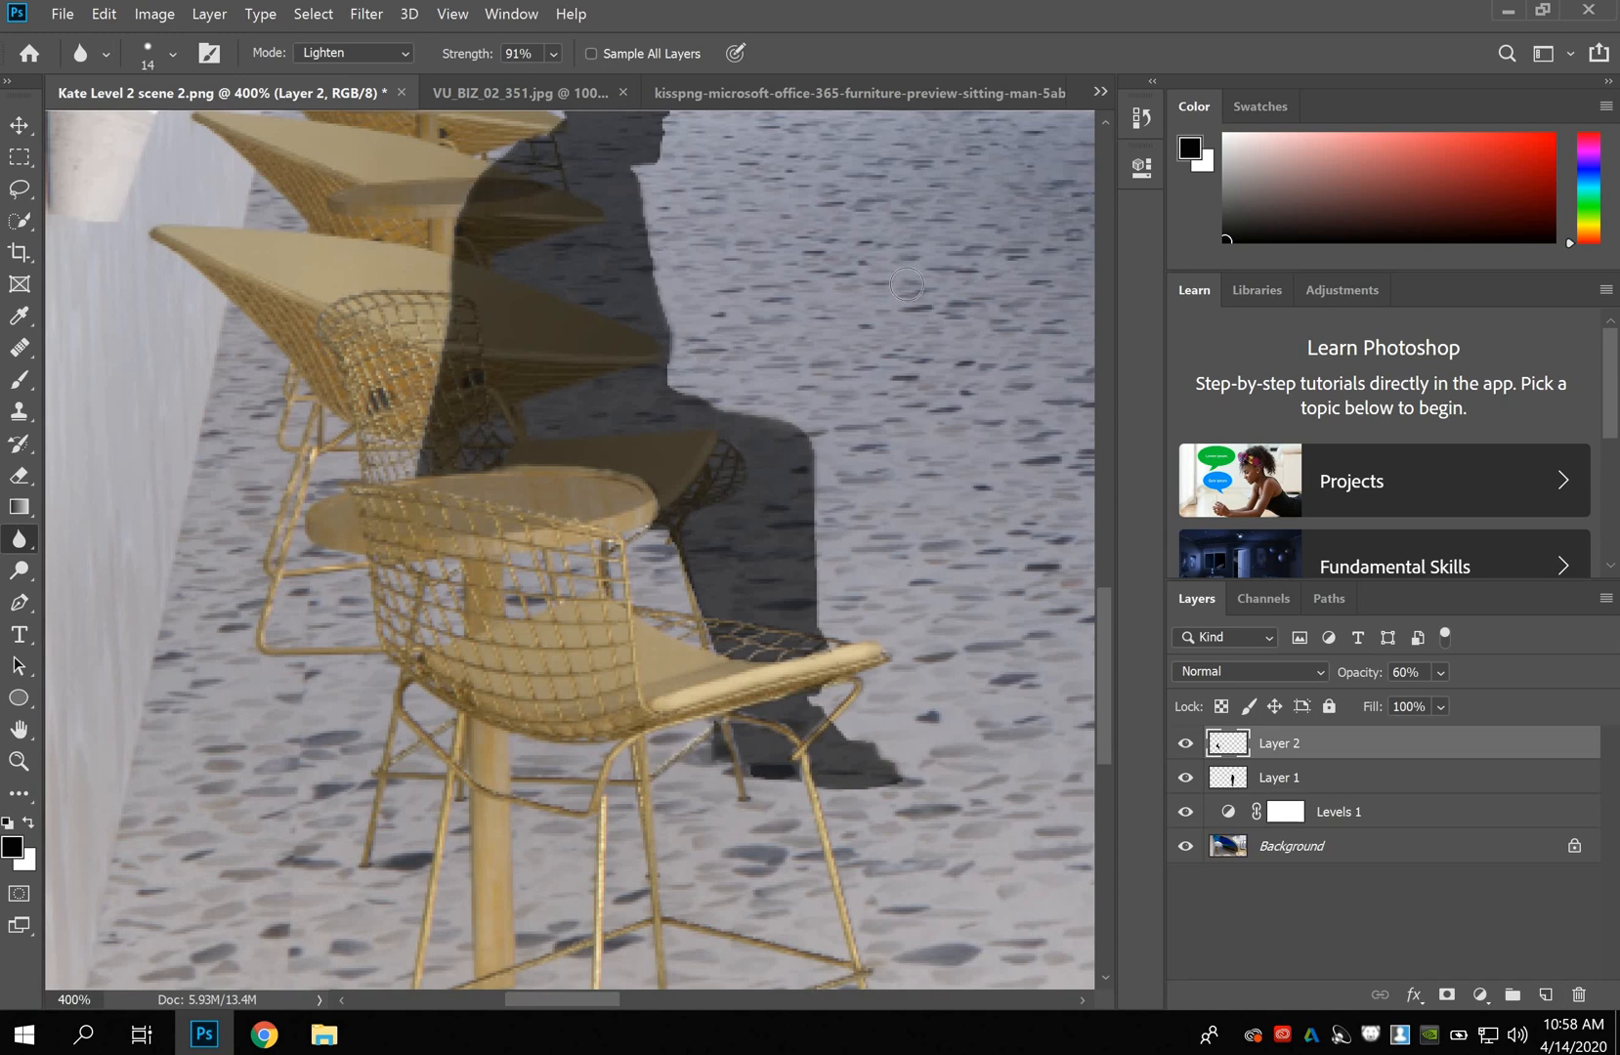
pyautogui.hotkey('ctrl', '-')
pyautogui.hotkey('ctrl', '-')
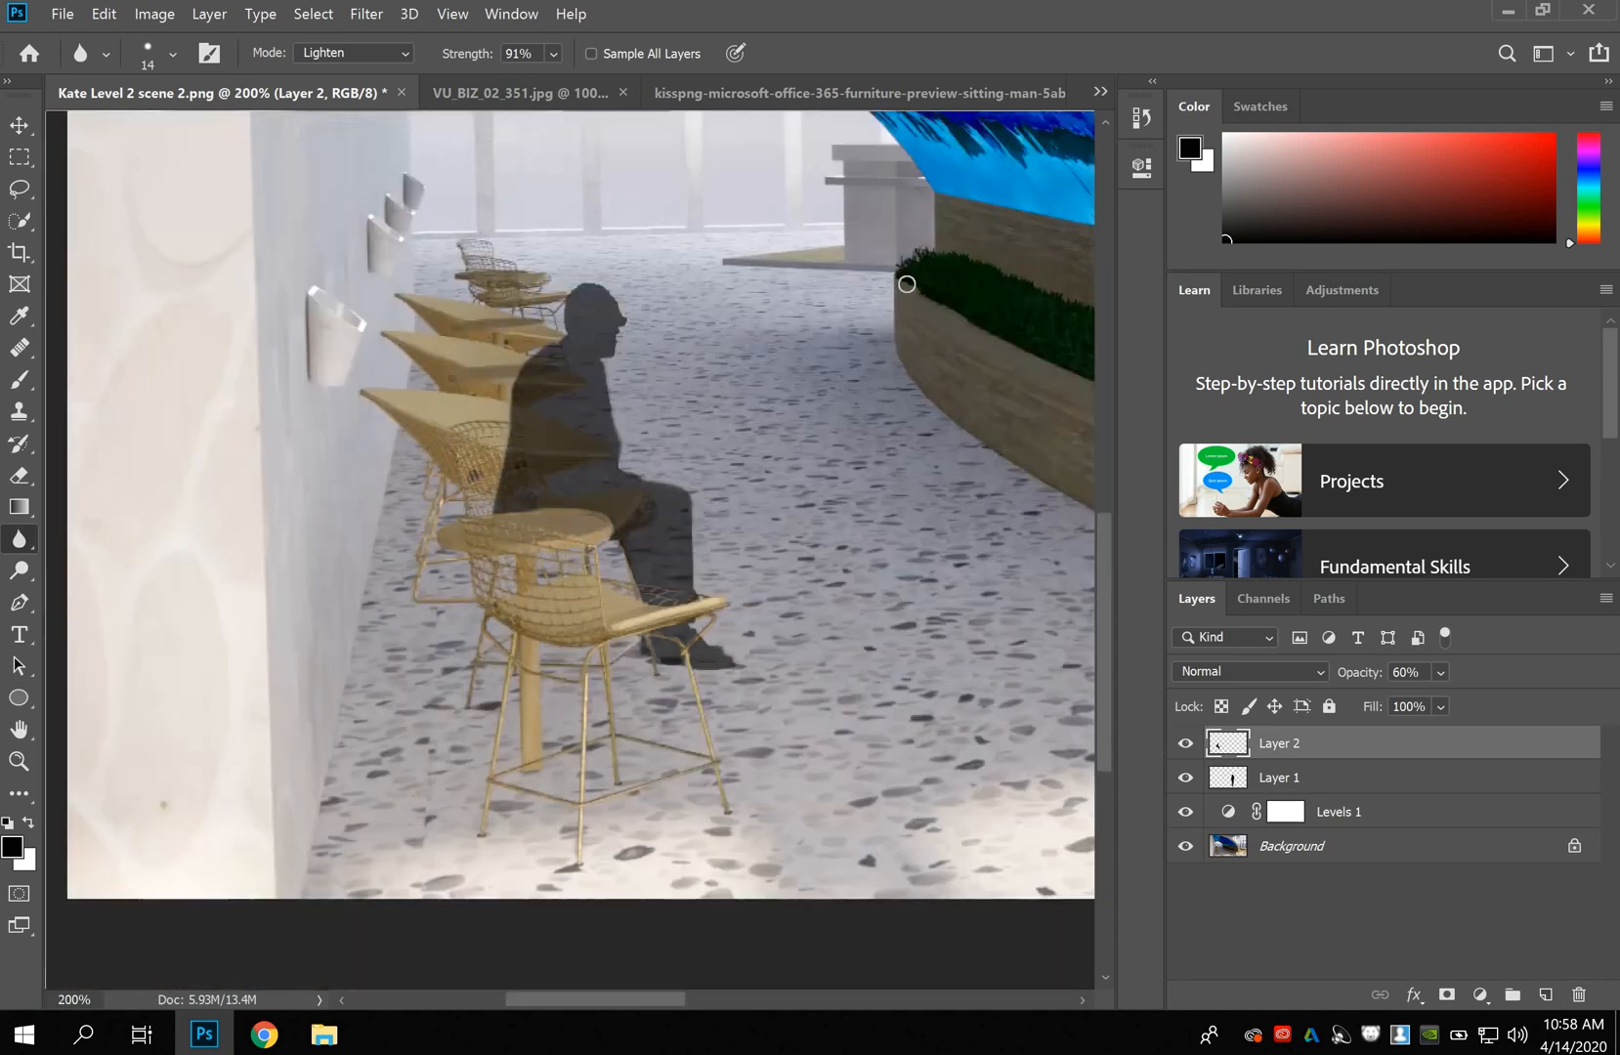
pyautogui.hotkey('ctrl', '-')
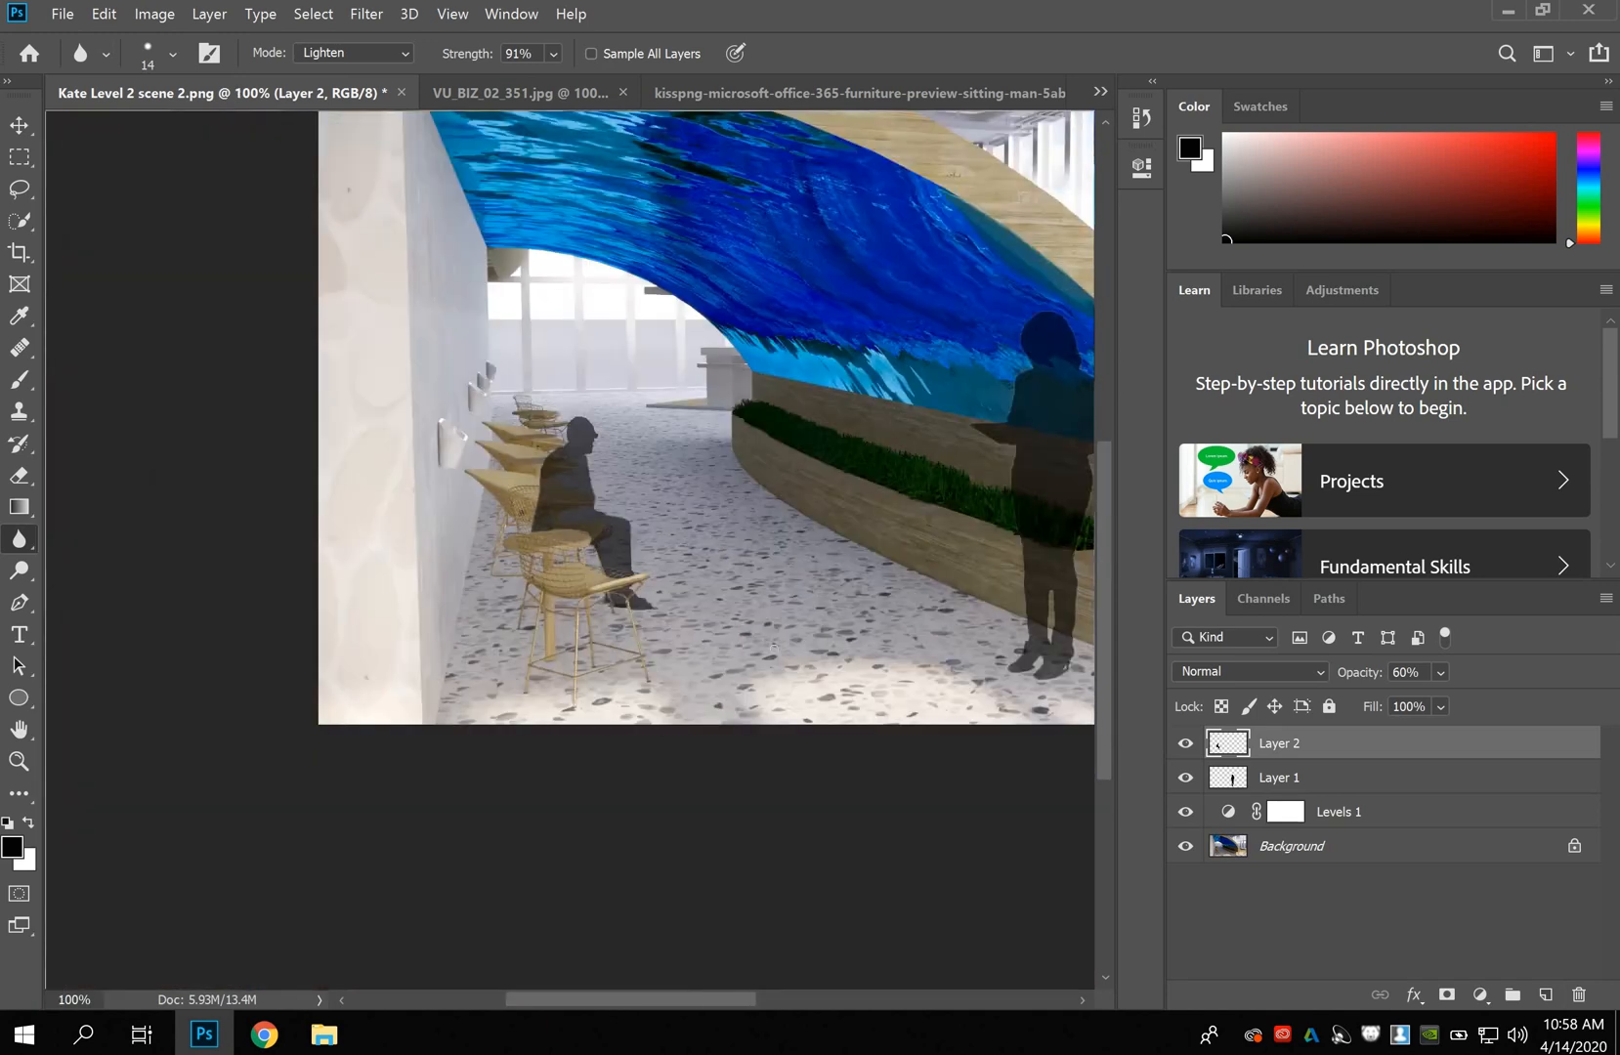
pyautogui.moveTo(673, 1001); pyautogui.dragTo(749, 999)
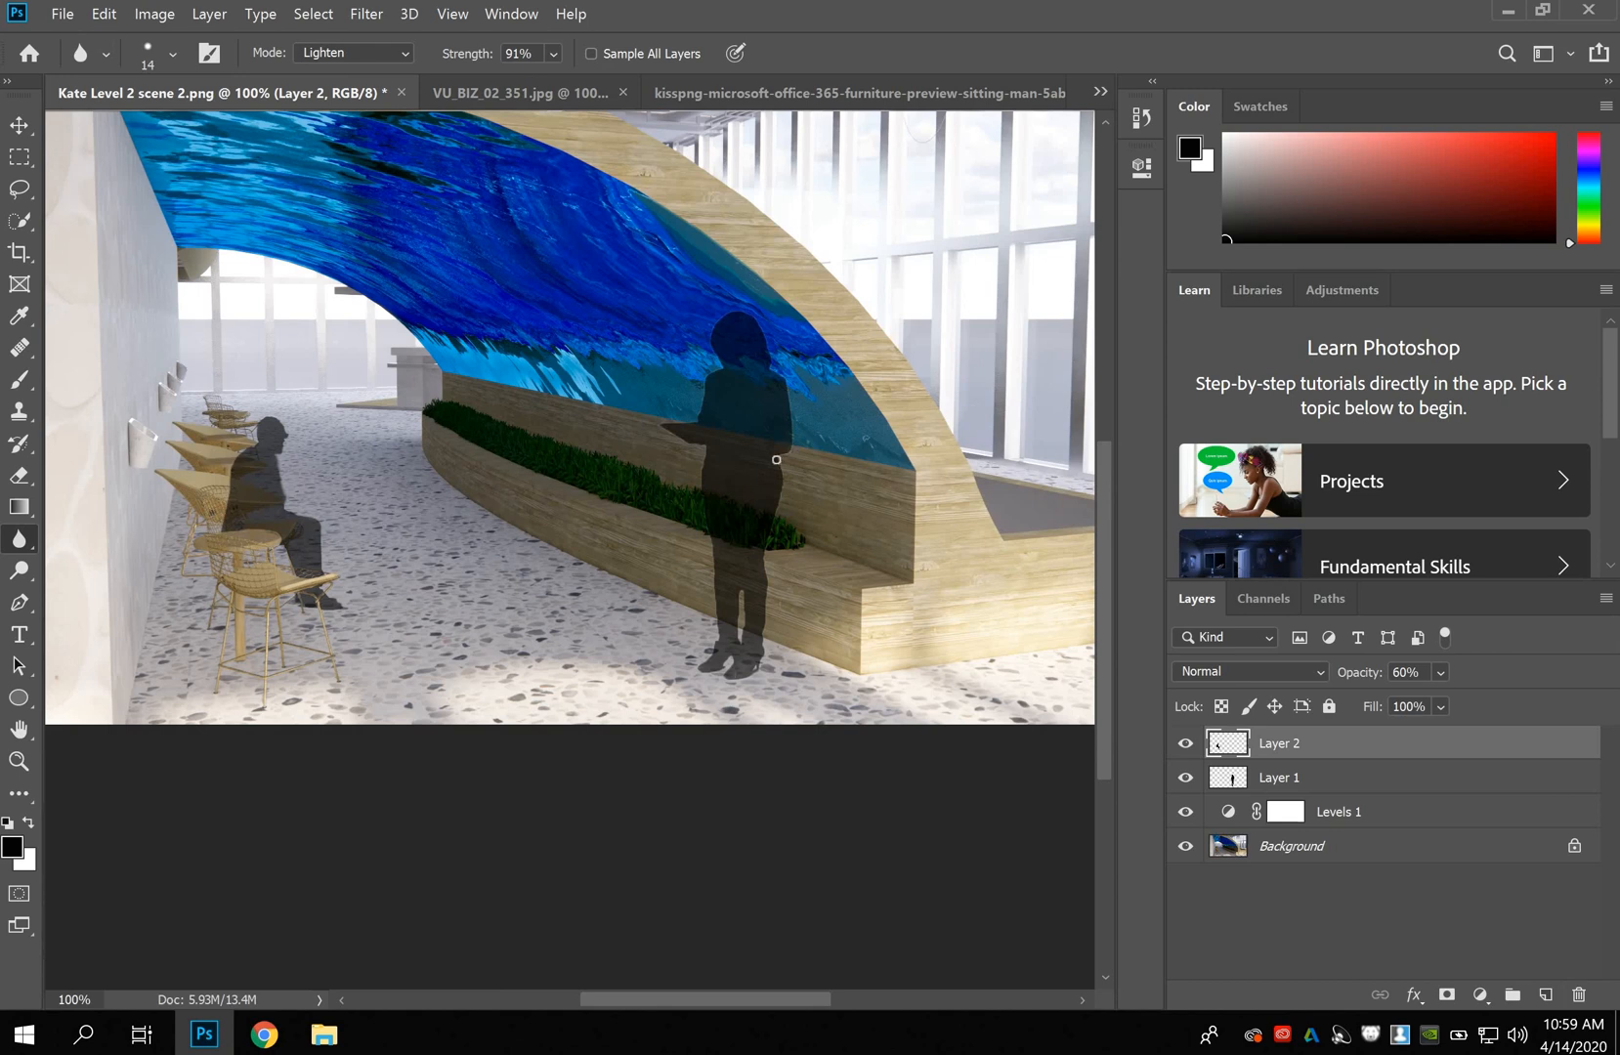
pyautogui.click(1269, 779)
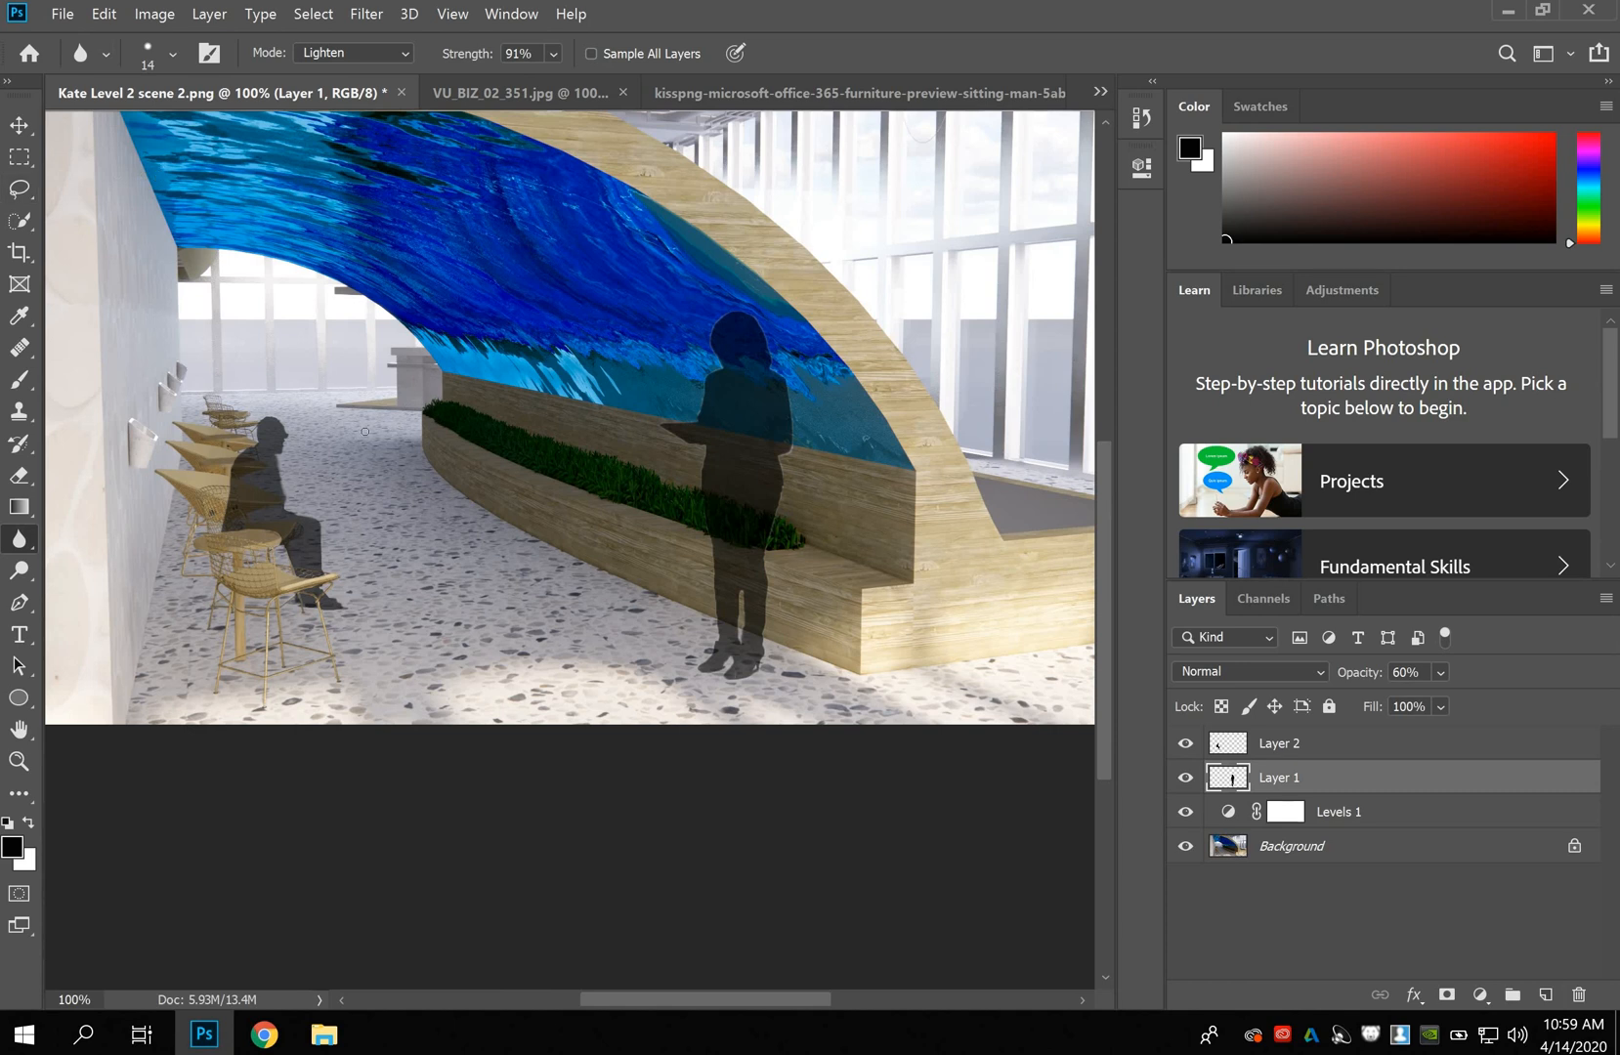
pyautogui.hotkey('ctrl', '-')
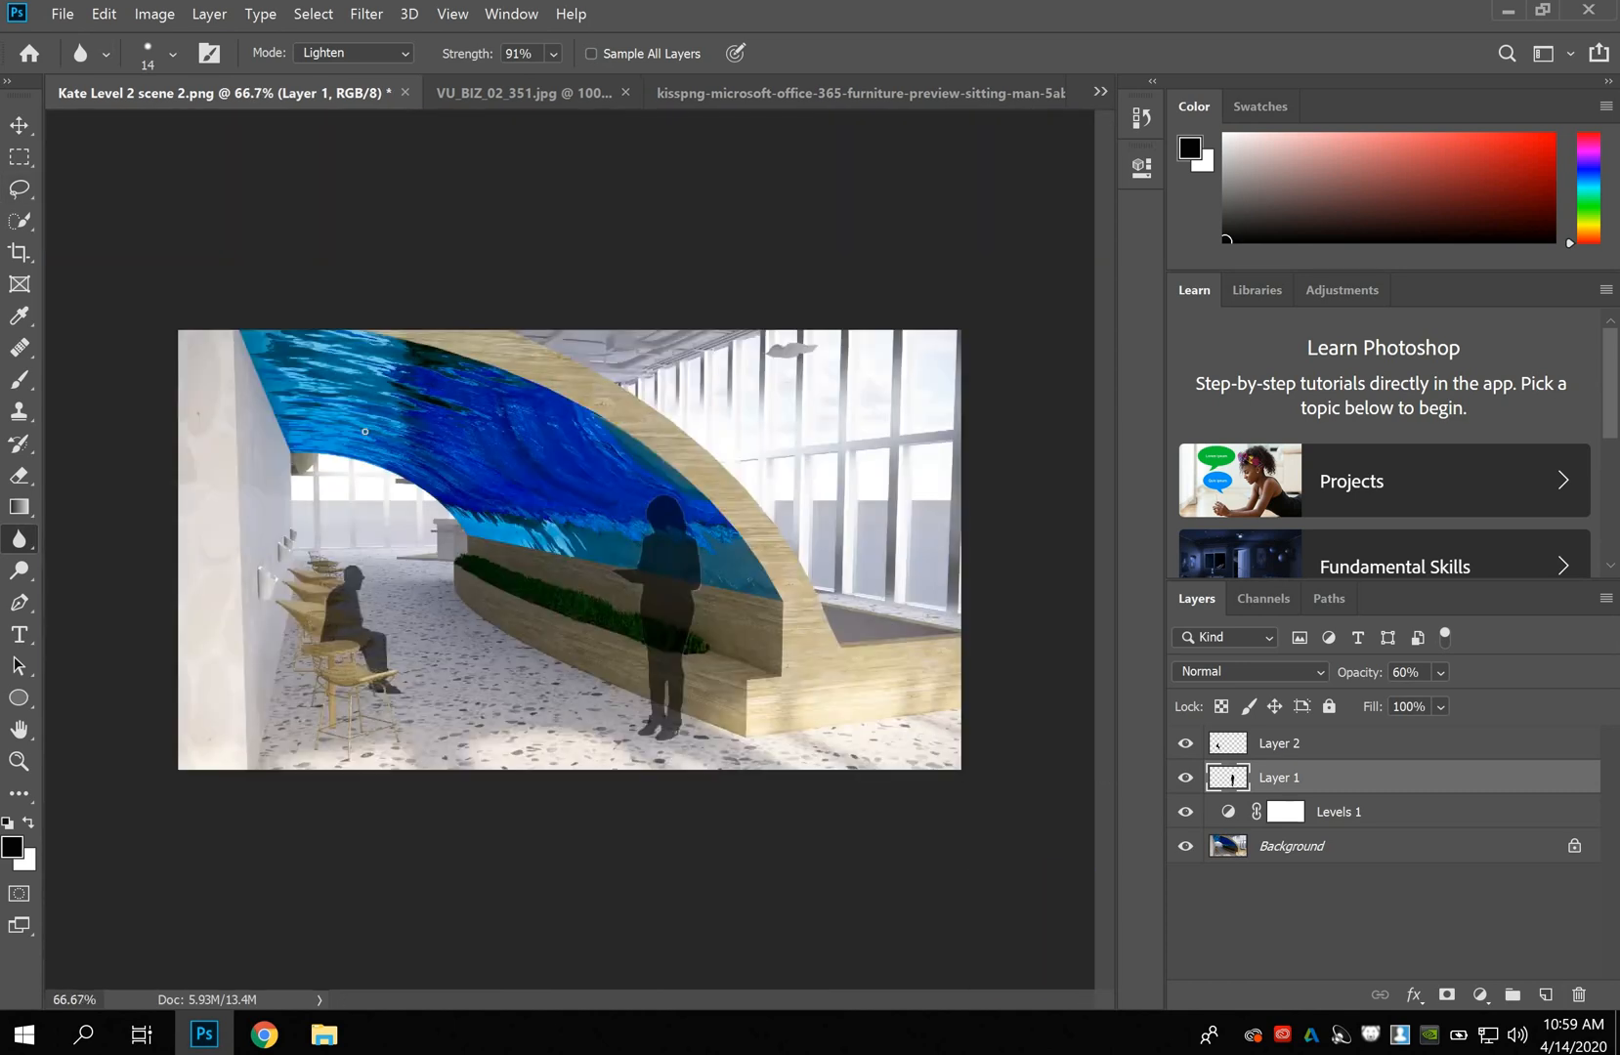
# Deselect the standing silhouette's layer and add a new empty layer at the top of the layer stack.
pyautogui.click(18, 127)
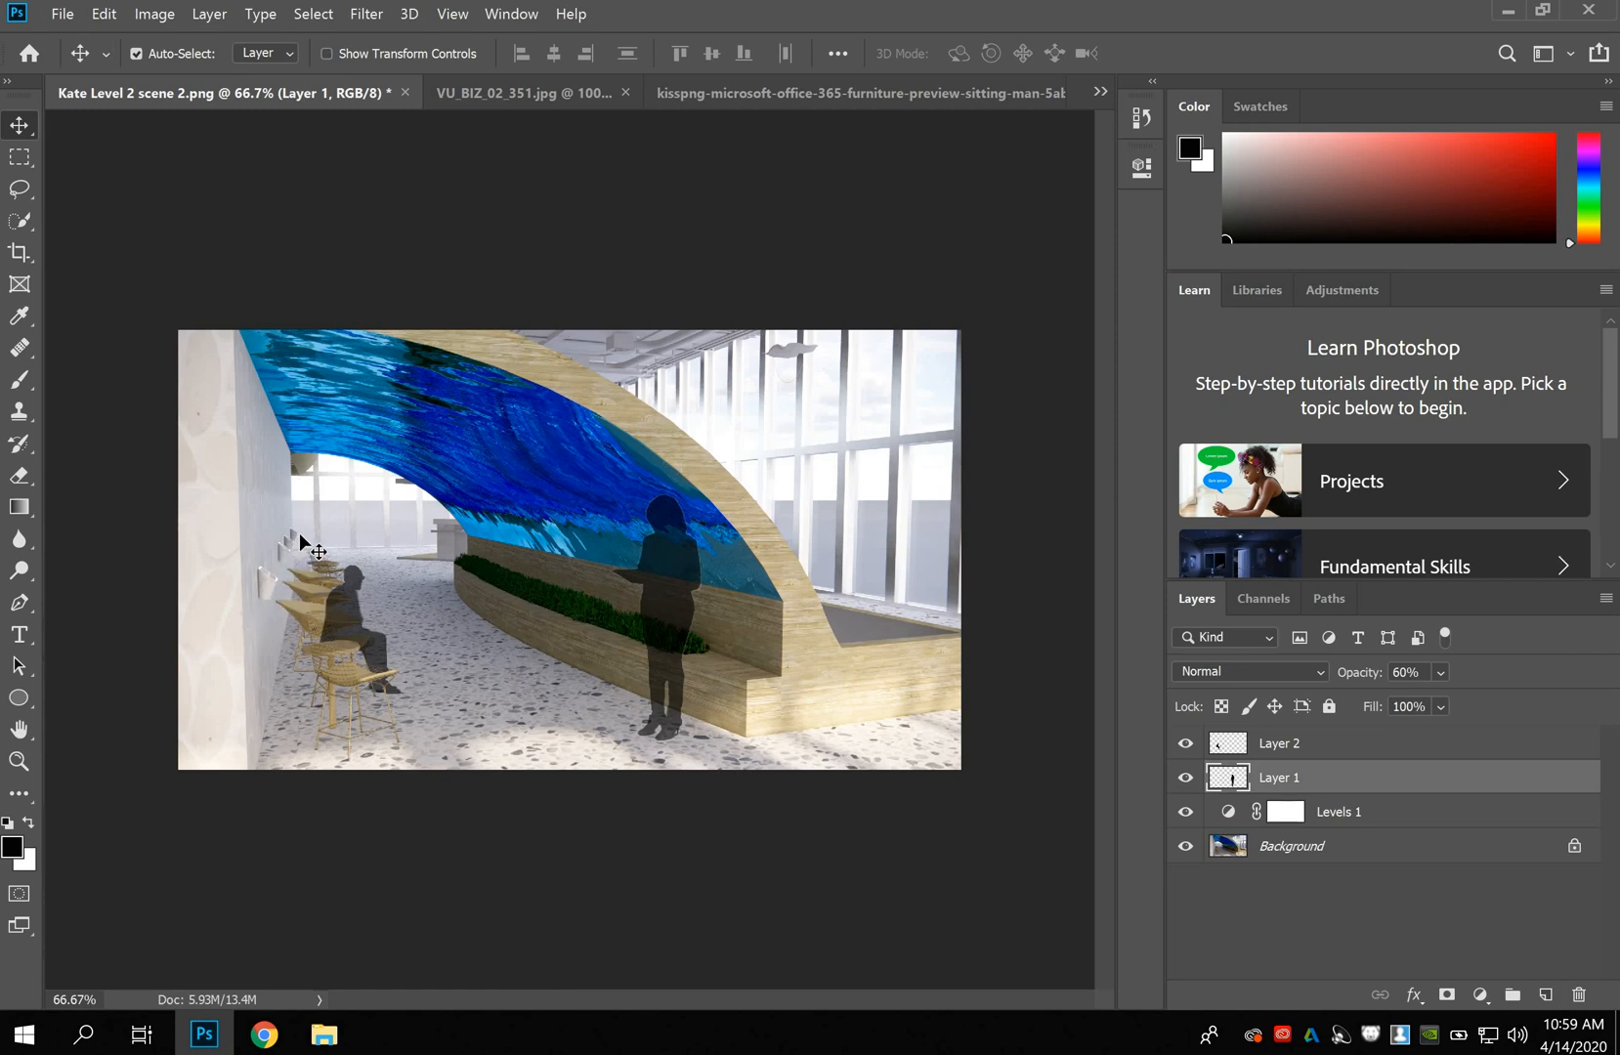
pyautogui.click(265, 579)
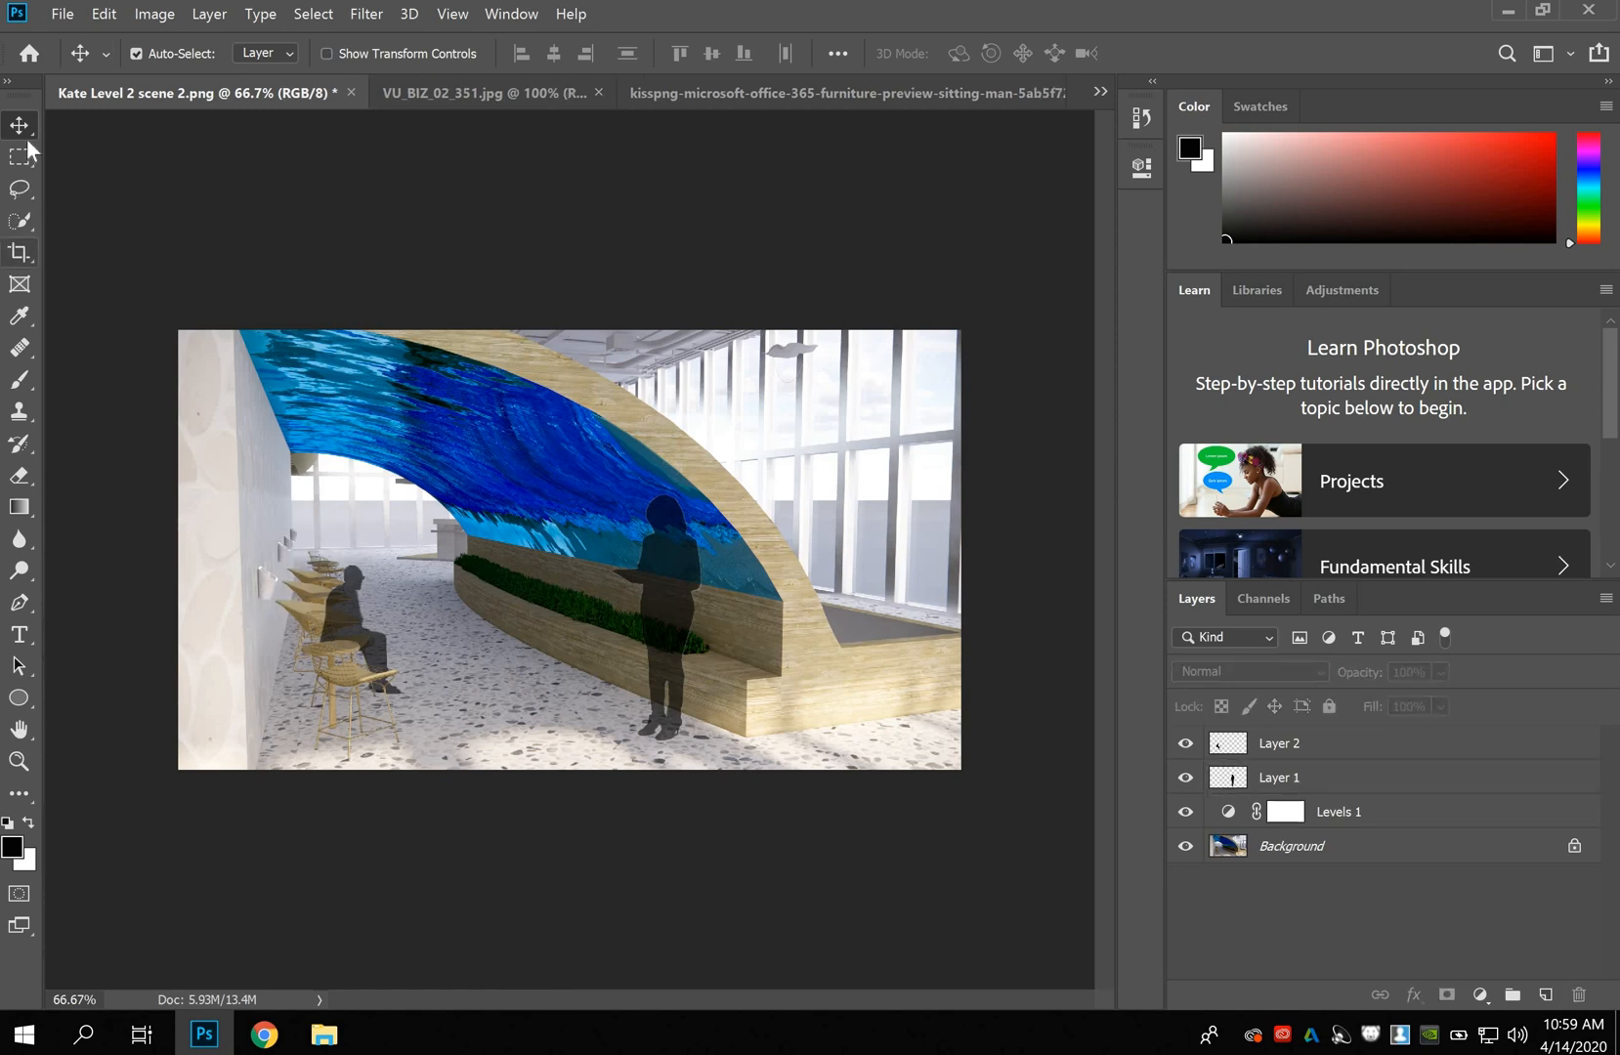
pyautogui.click(1545, 995)
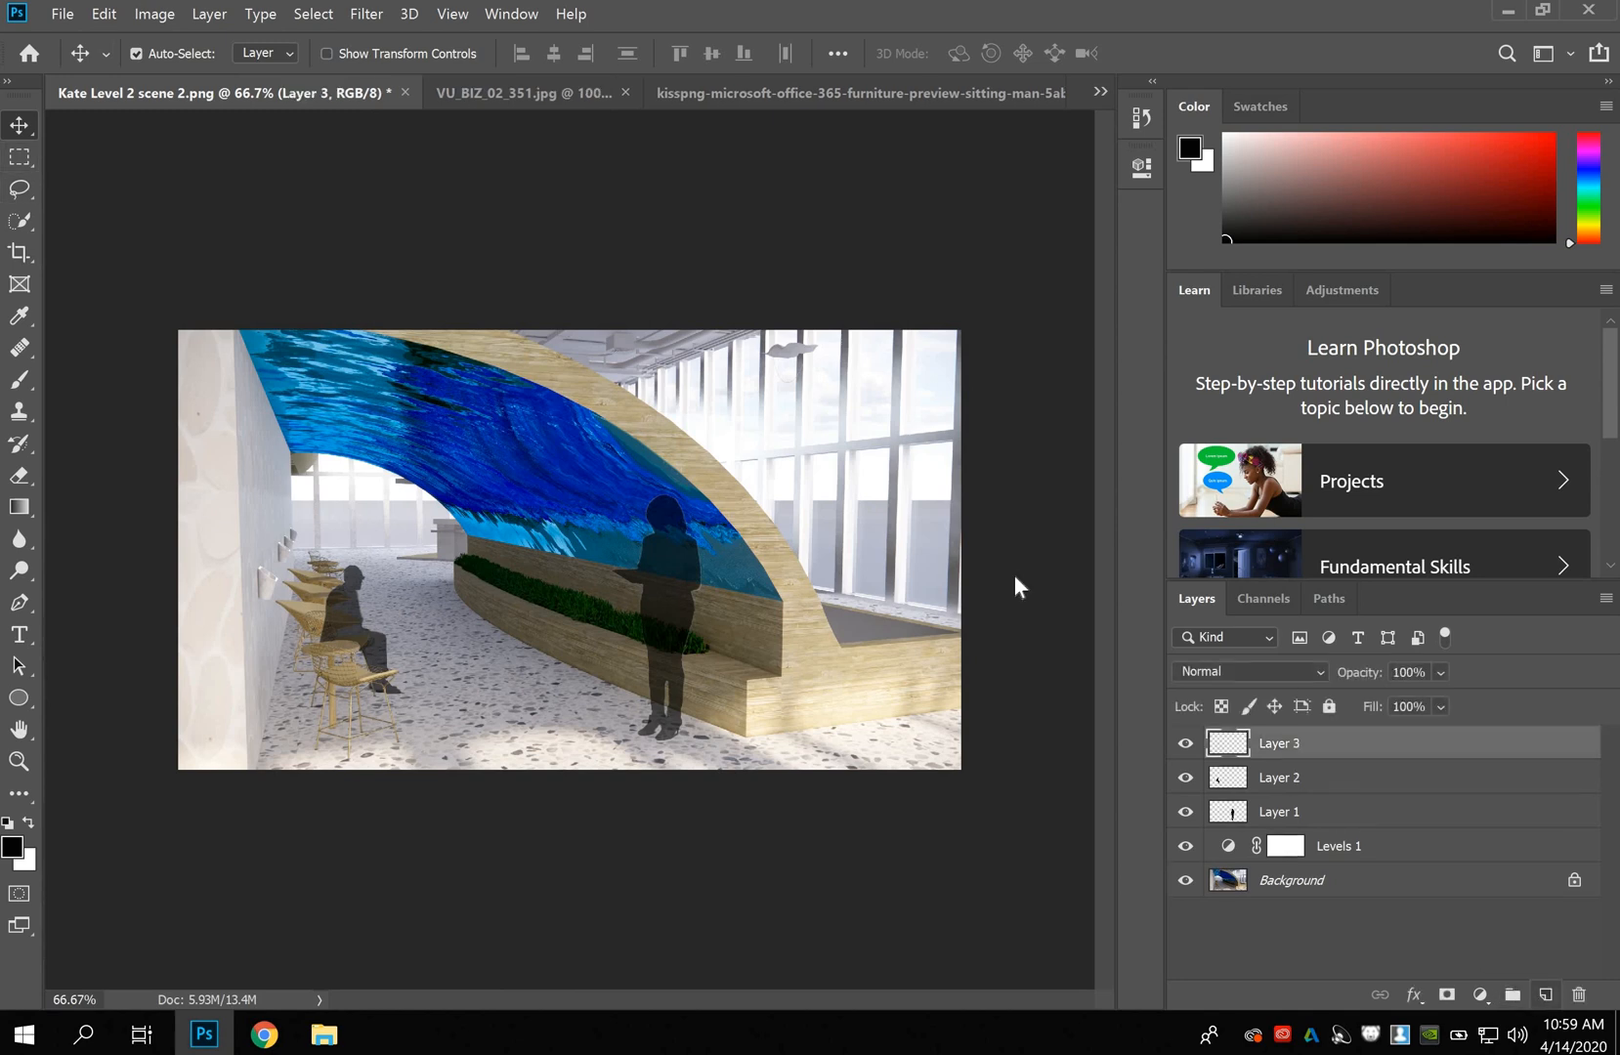
# Choose the Brush tool and set the foreground color to pale yellow, hex ebee97.
pyautogui.click(20, 379)
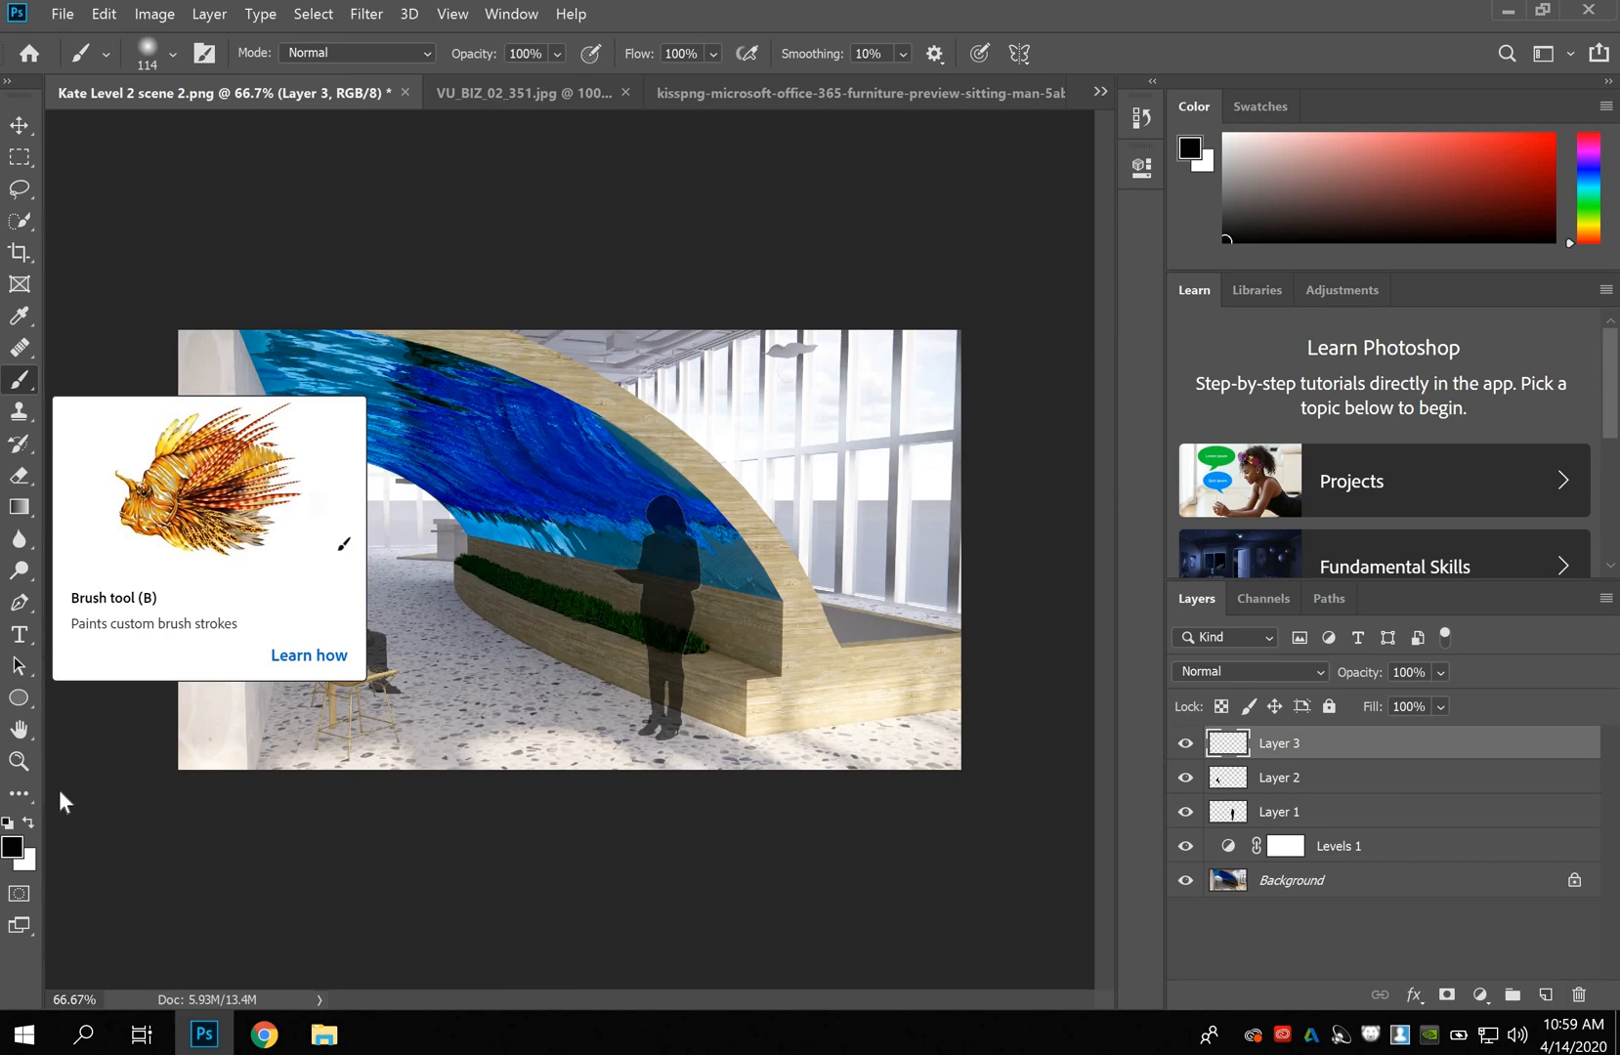
pyautogui.click(12, 847)
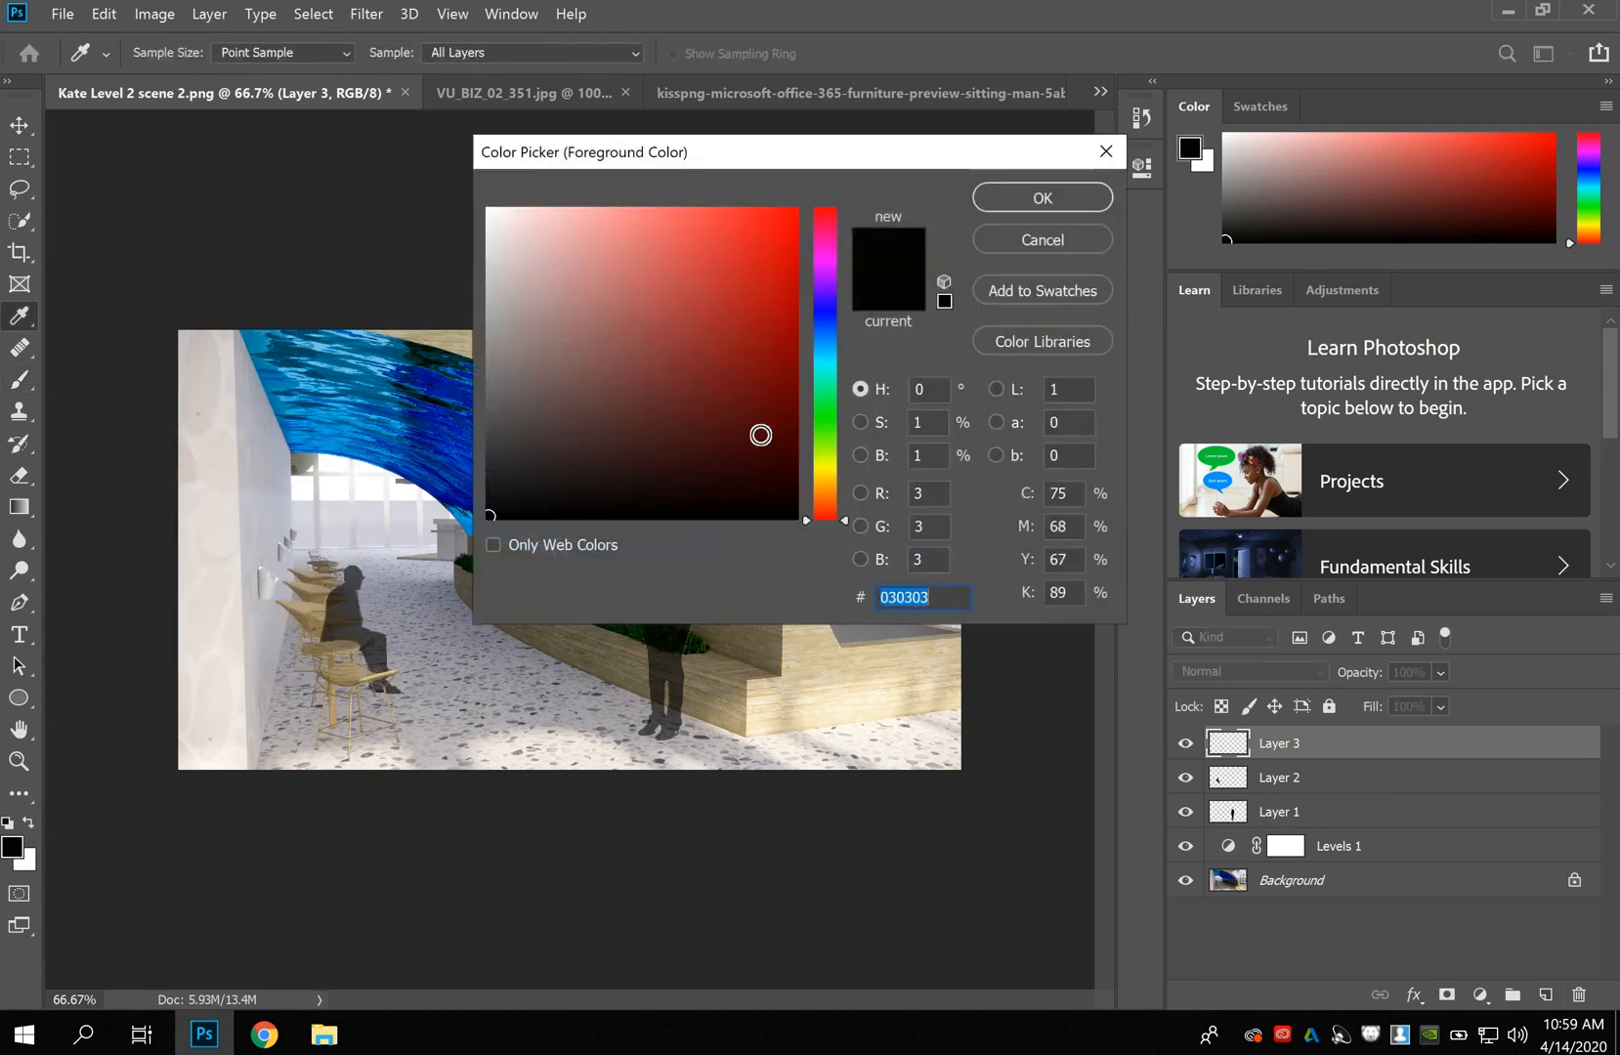
pyautogui.click(829, 470)
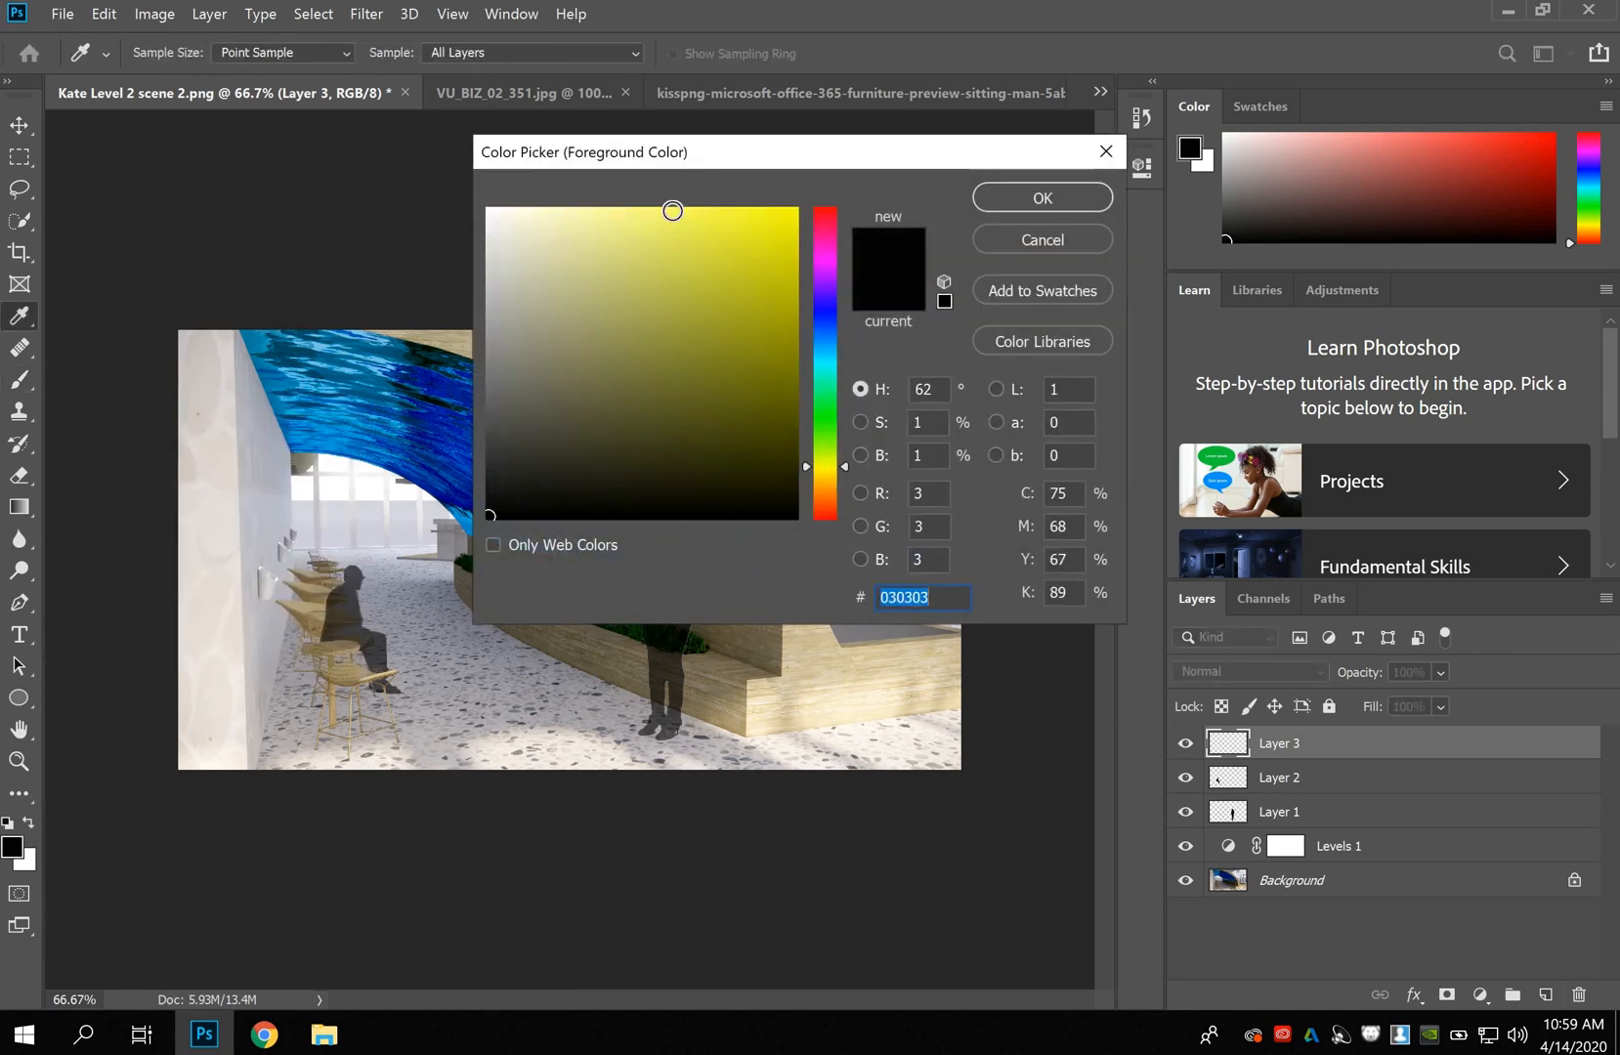
pyautogui.click(568, 216)
pyautogui.moveTo(568, 216); pyautogui.dragTo(591, 208)
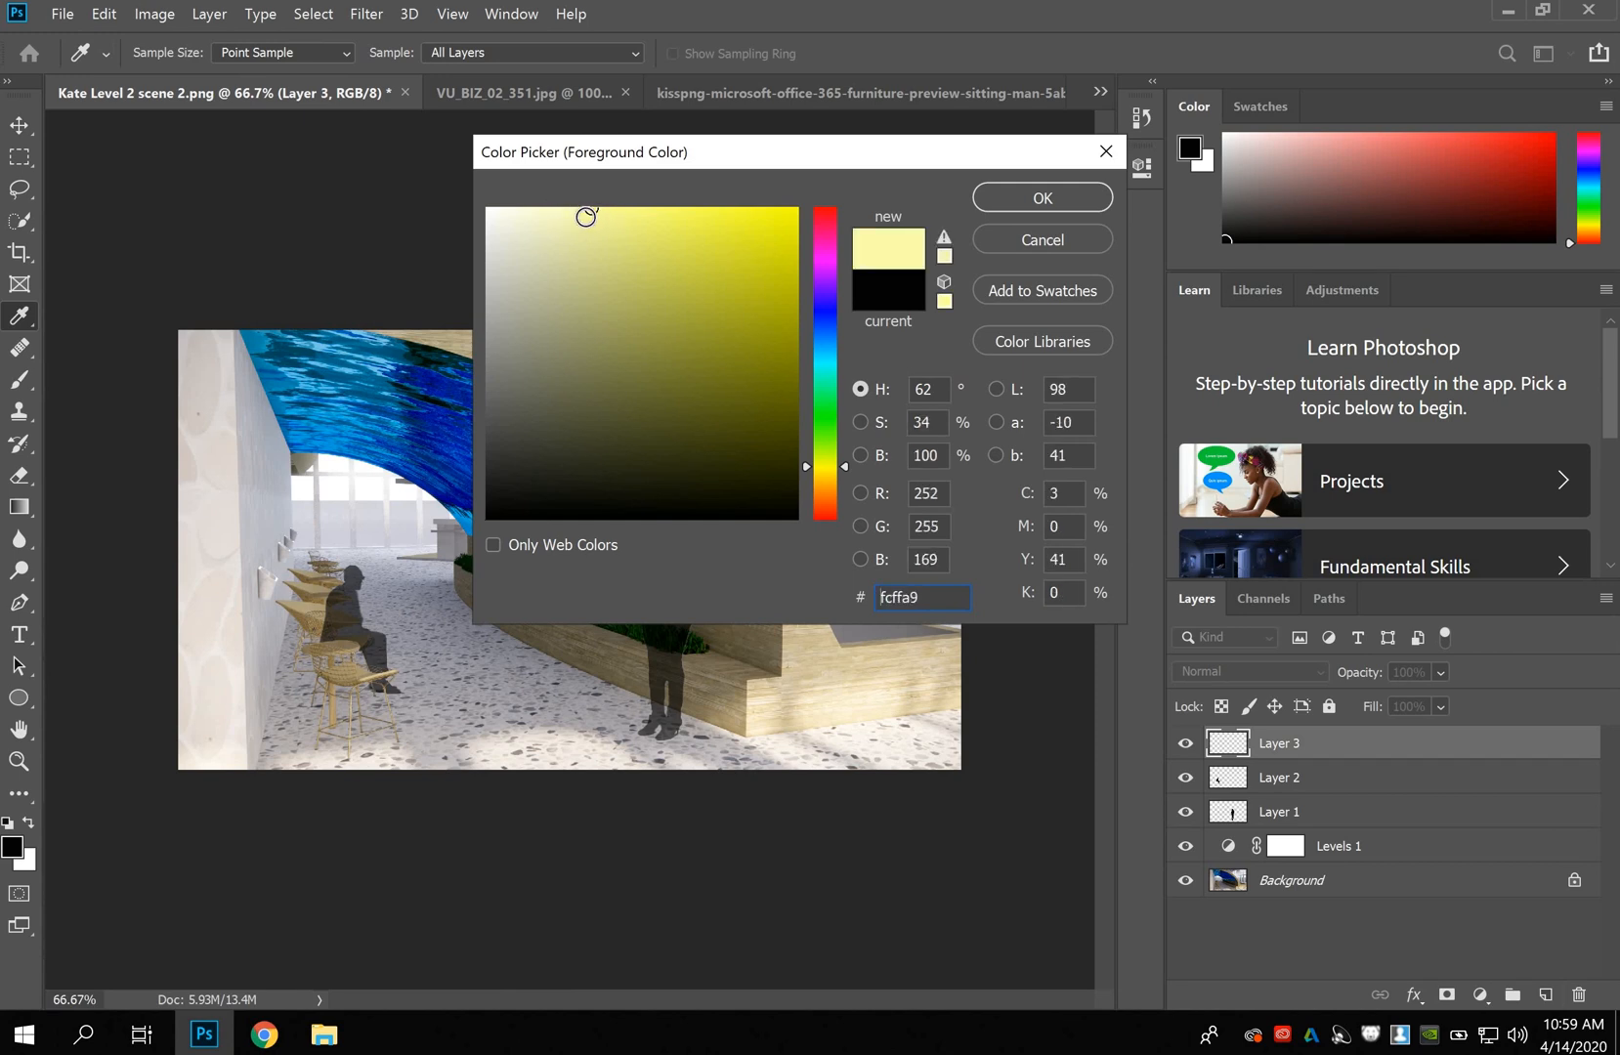
pyautogui.click(600, 229)
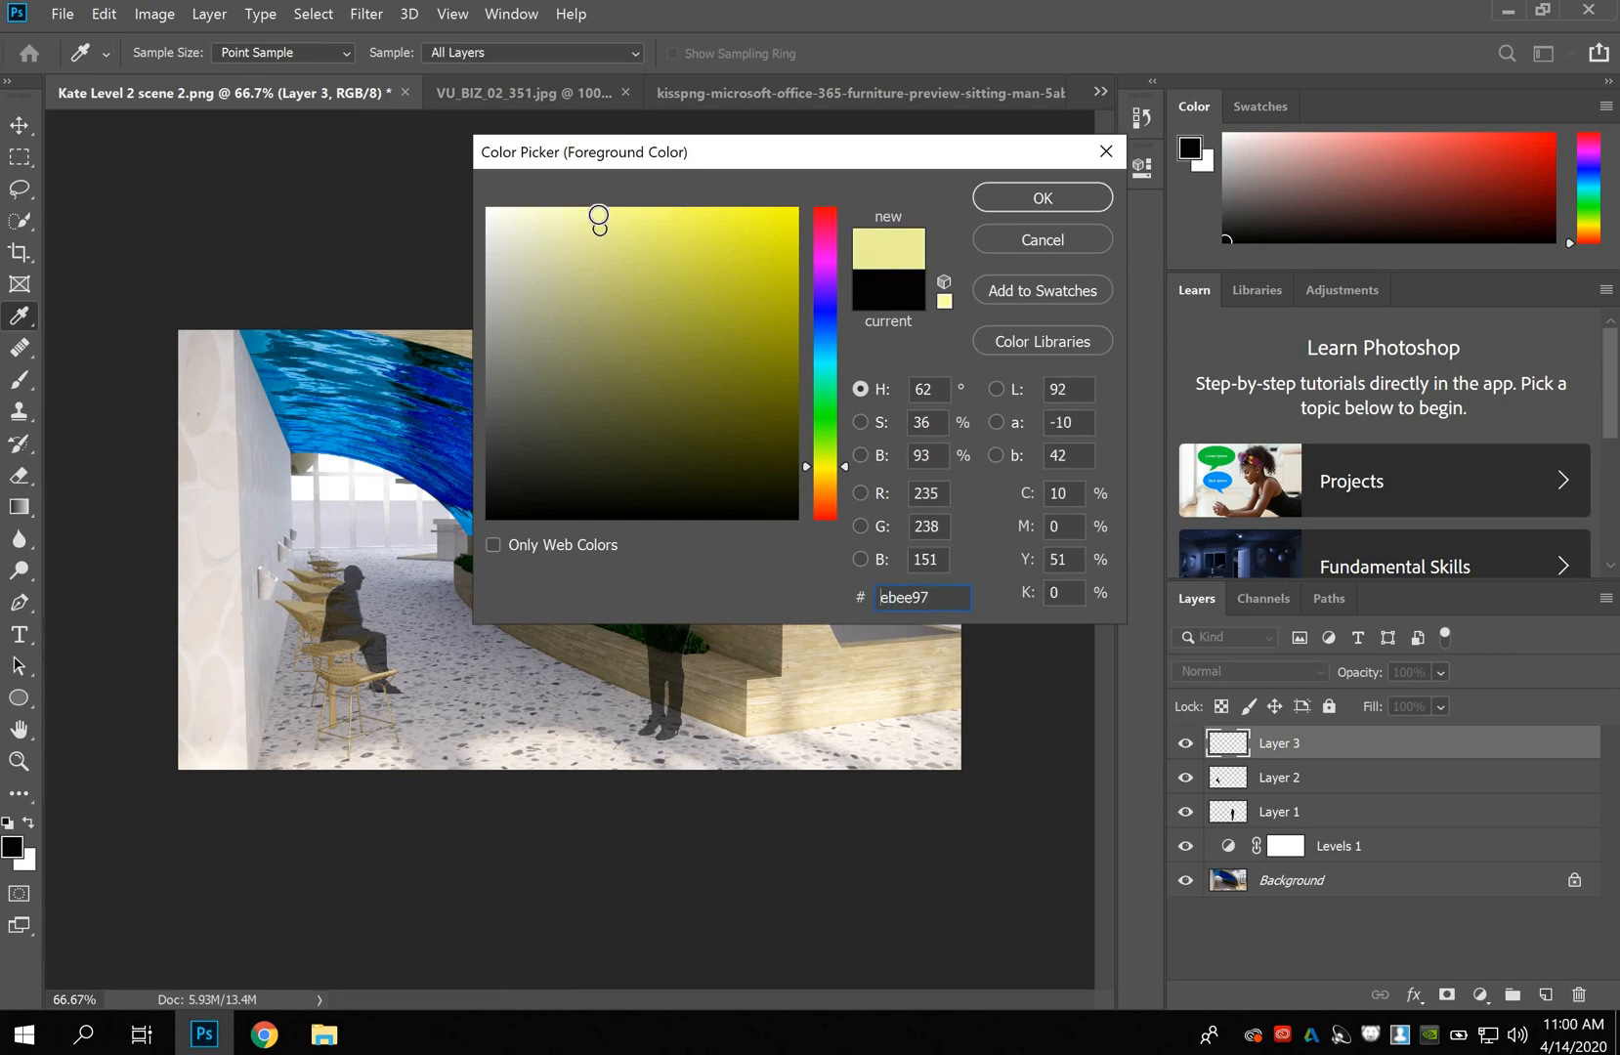
pyautogui.click(1042, 198)
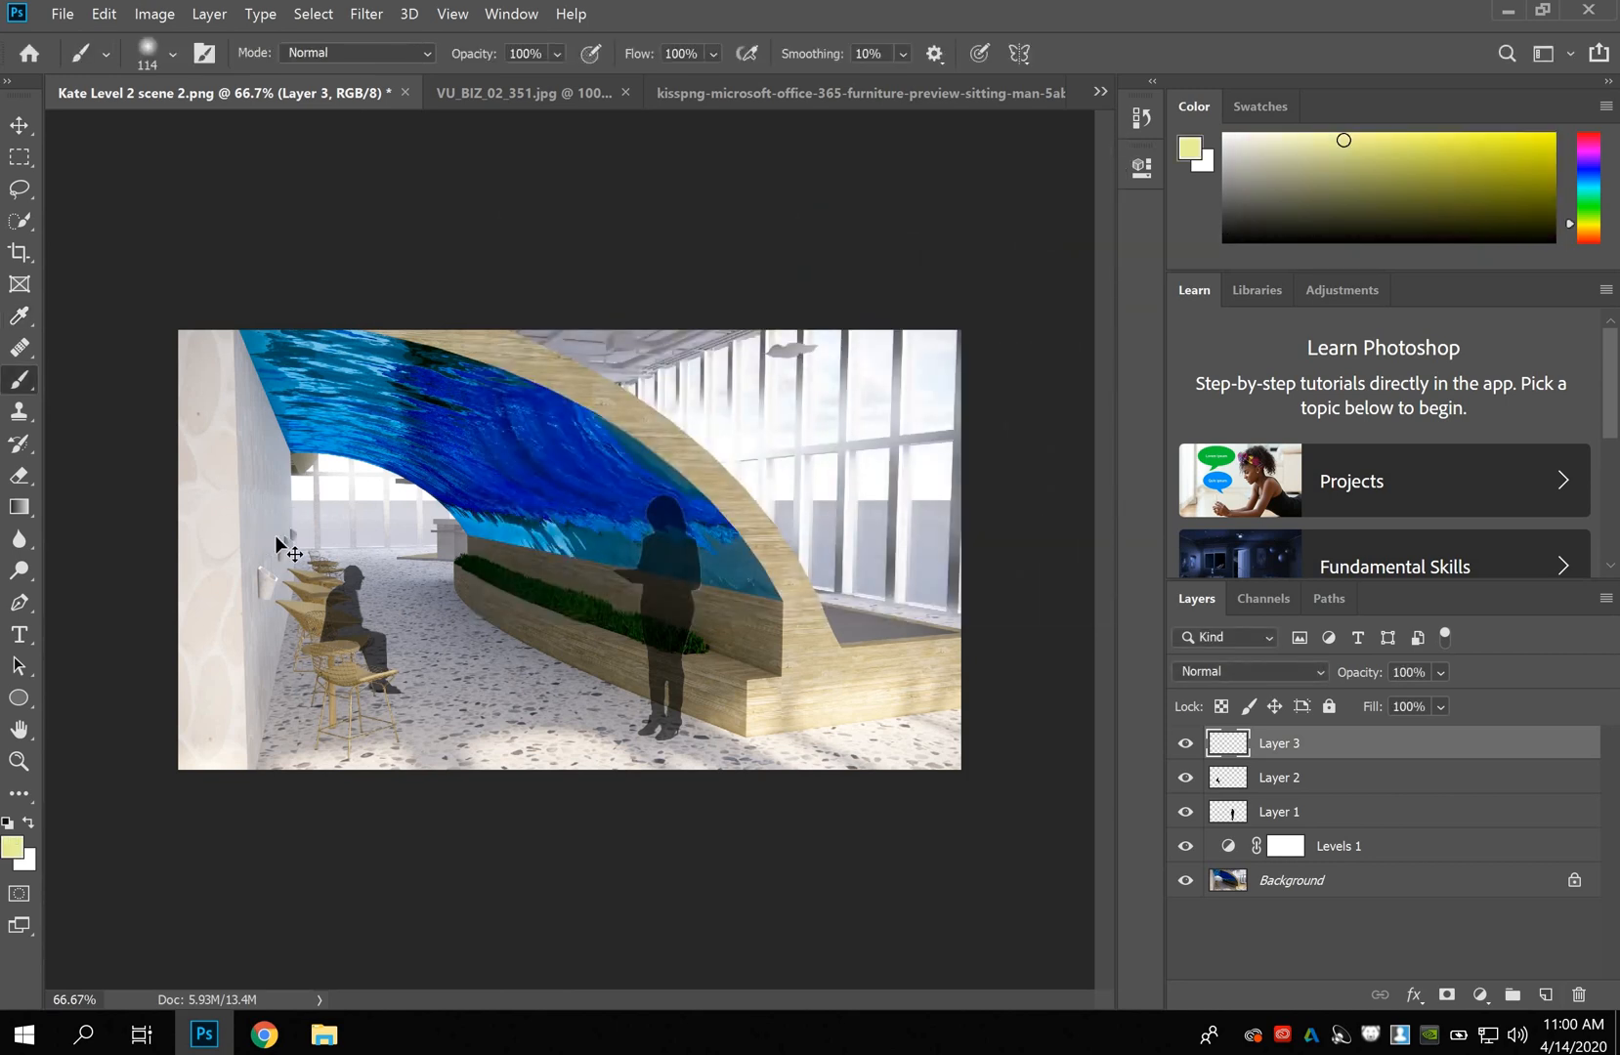
# Set the brush size to 42 px and paint one soft yellow glow at the opening of the nearest wall sconce.
pyautogui.hotkey('ctrl', '1')
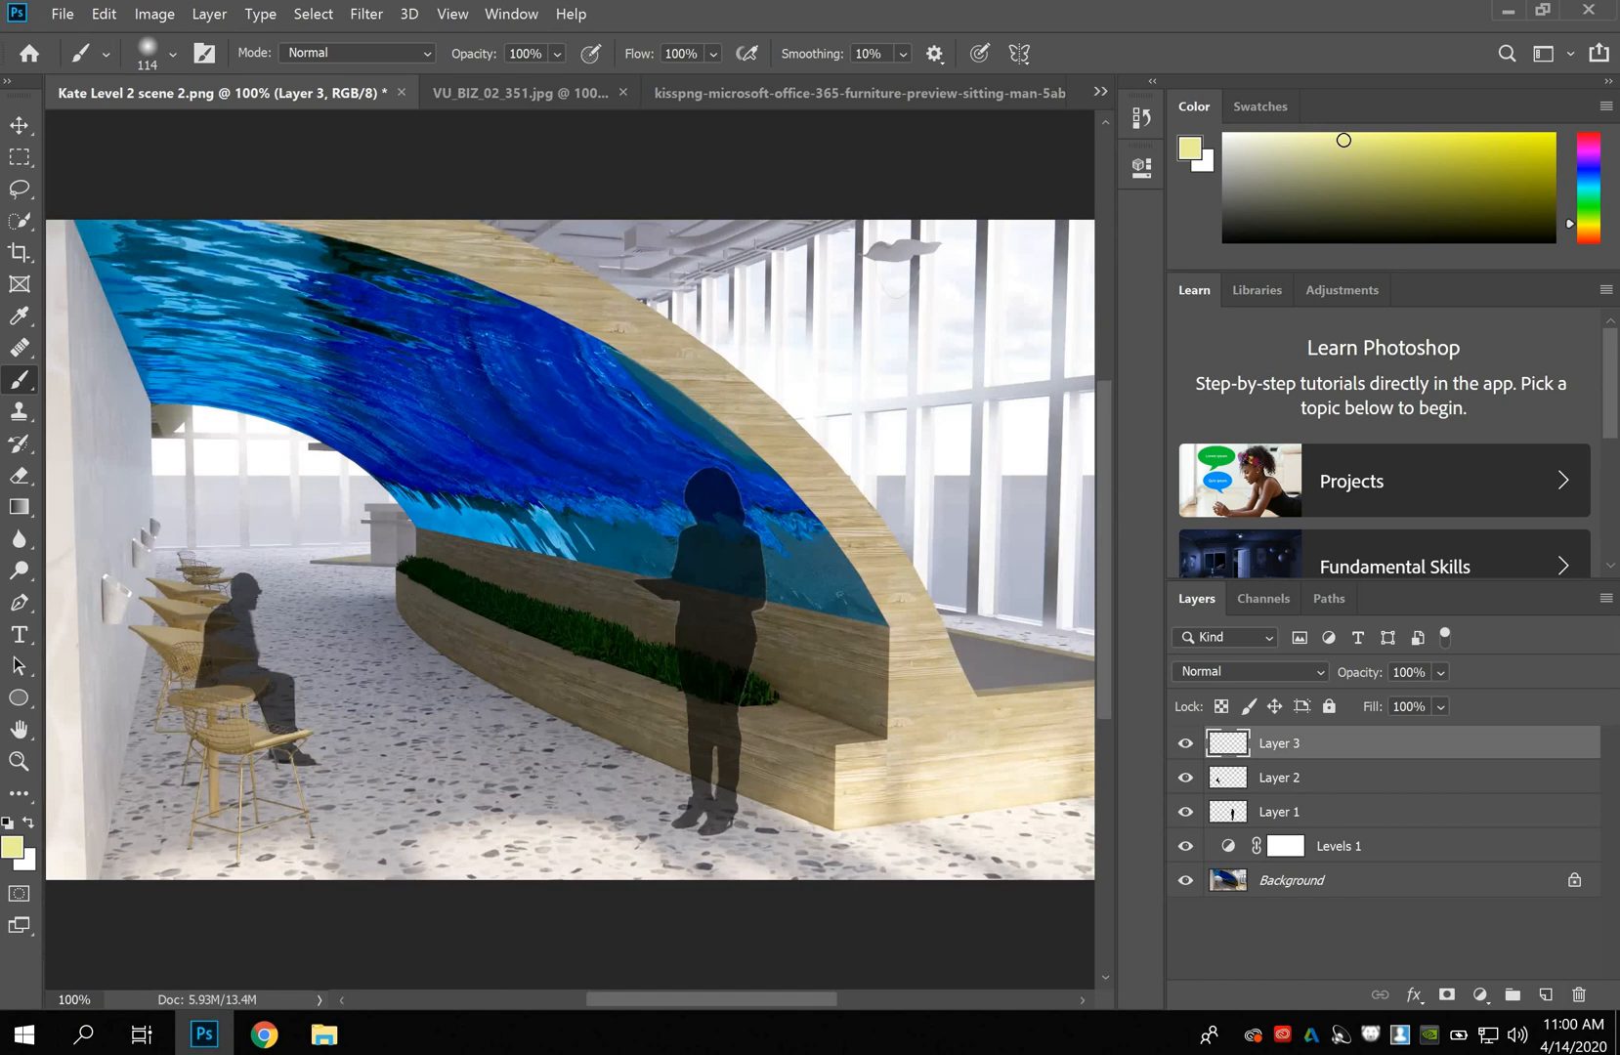
pyautogui.moveTo(629, 998); pyautogui.dragTo(585, 1000)
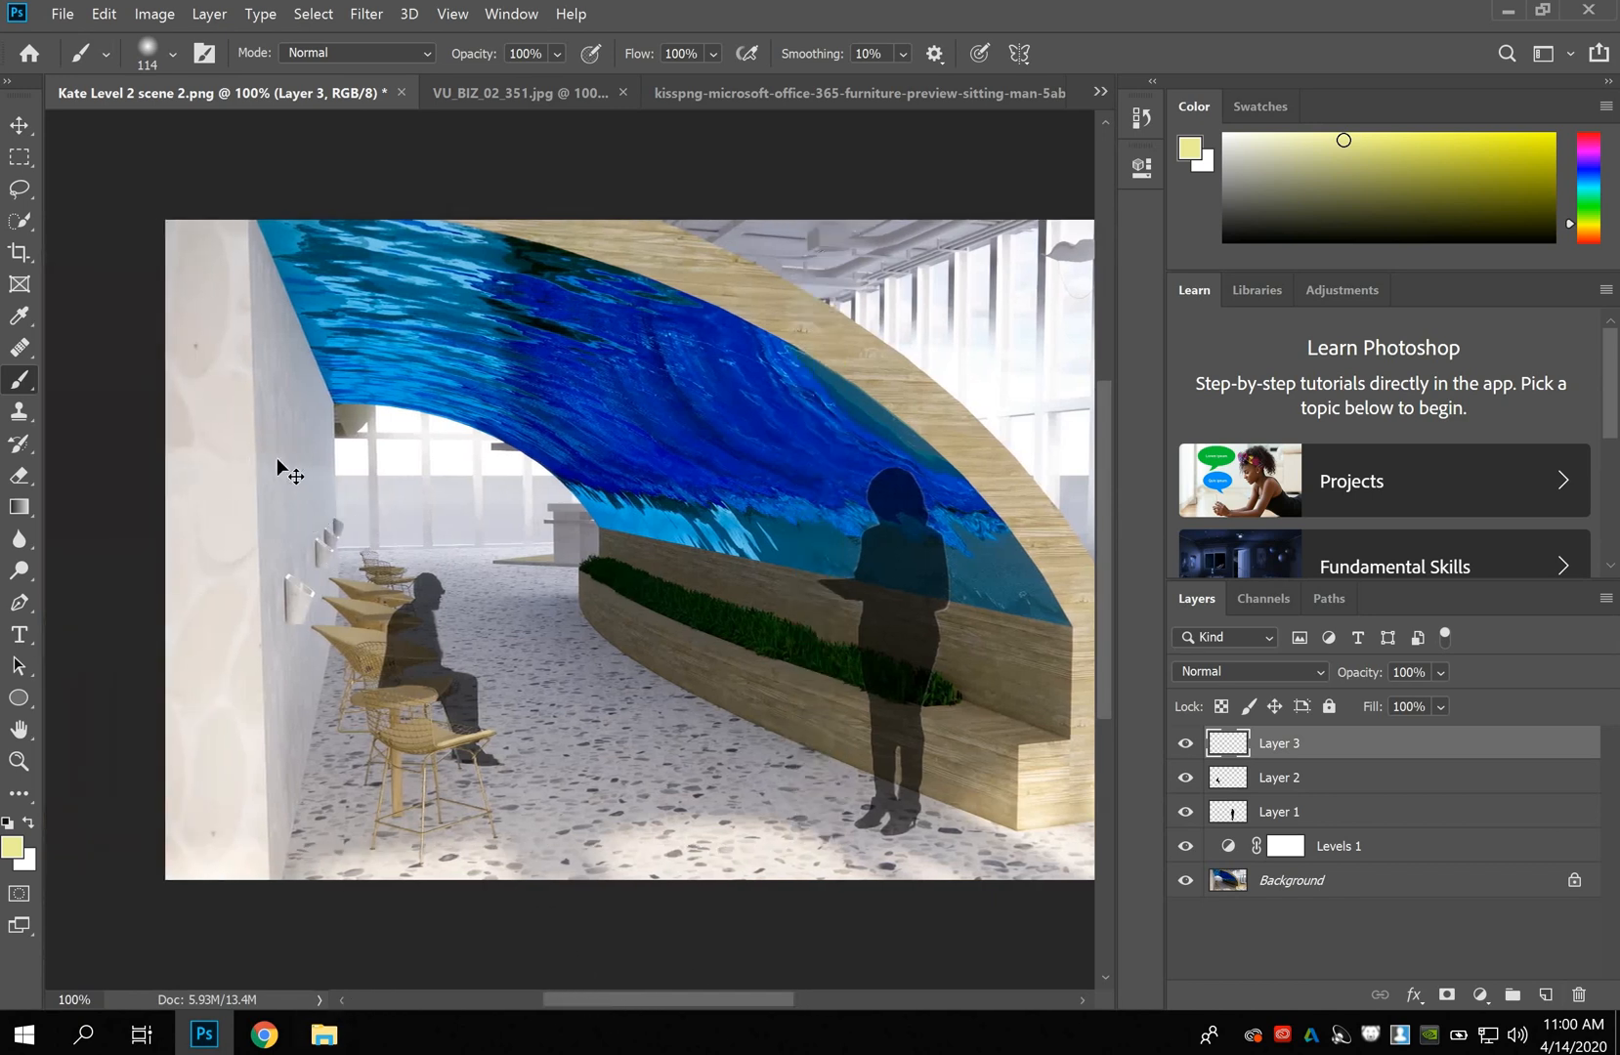
pyautogui.scroll(1, 282, 459)
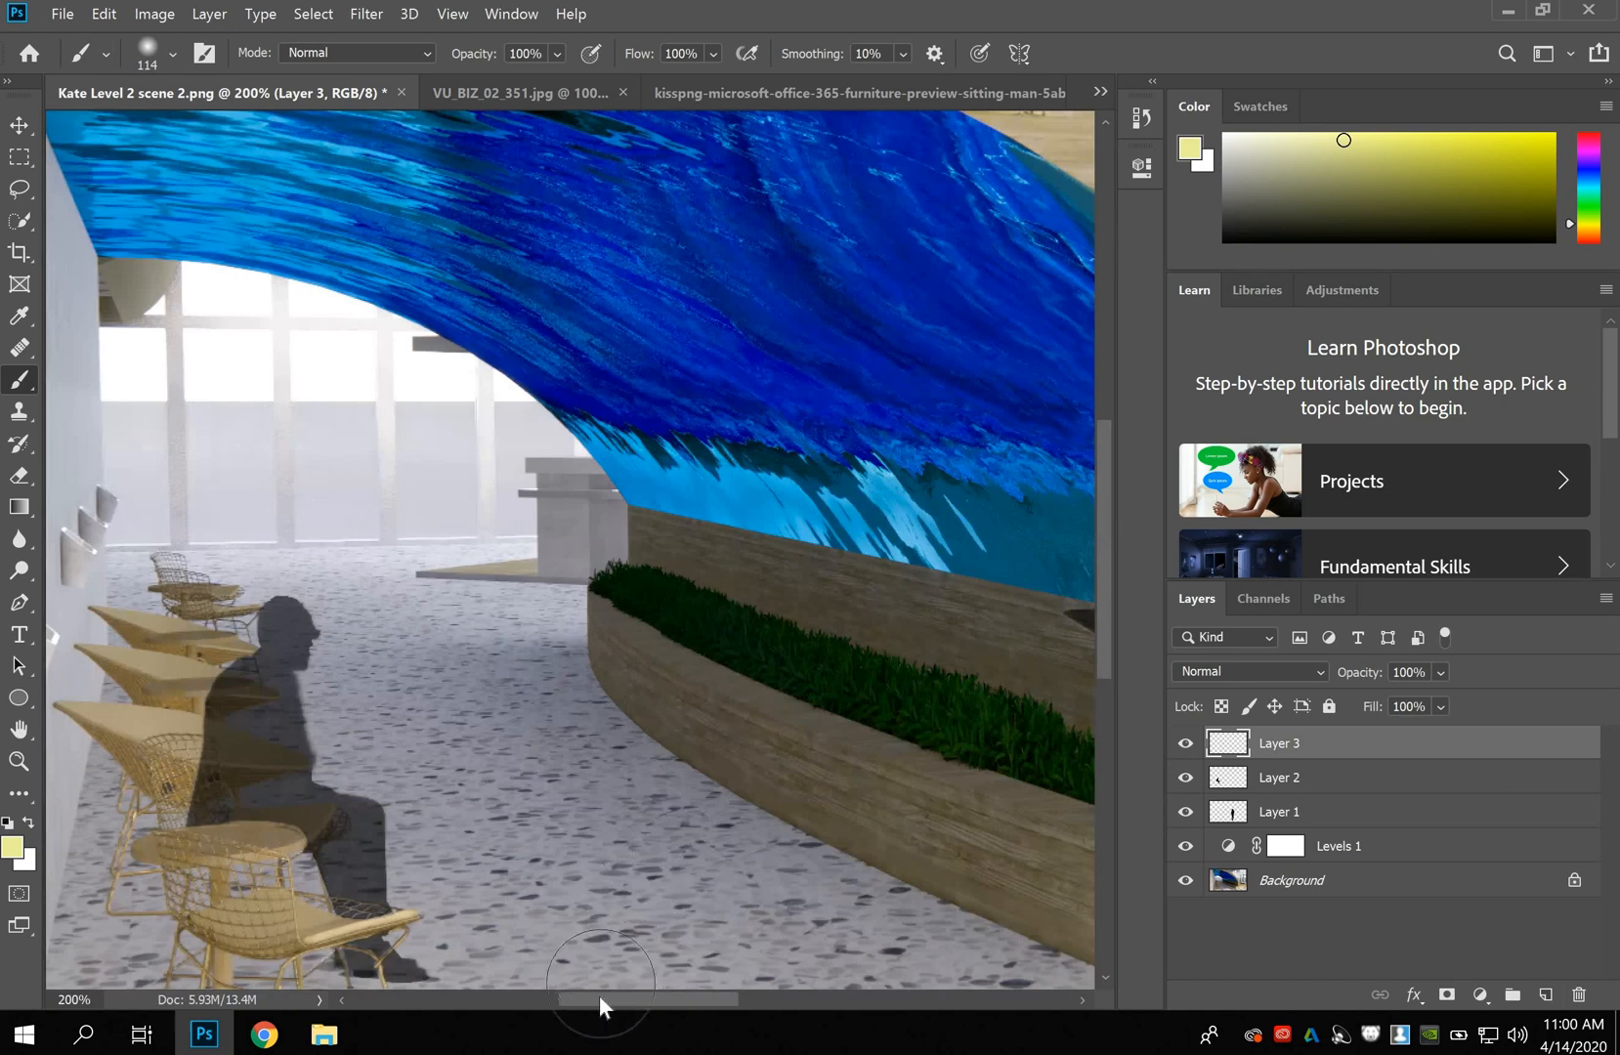
pyautogui.hscroll(-3, 561, 1000)
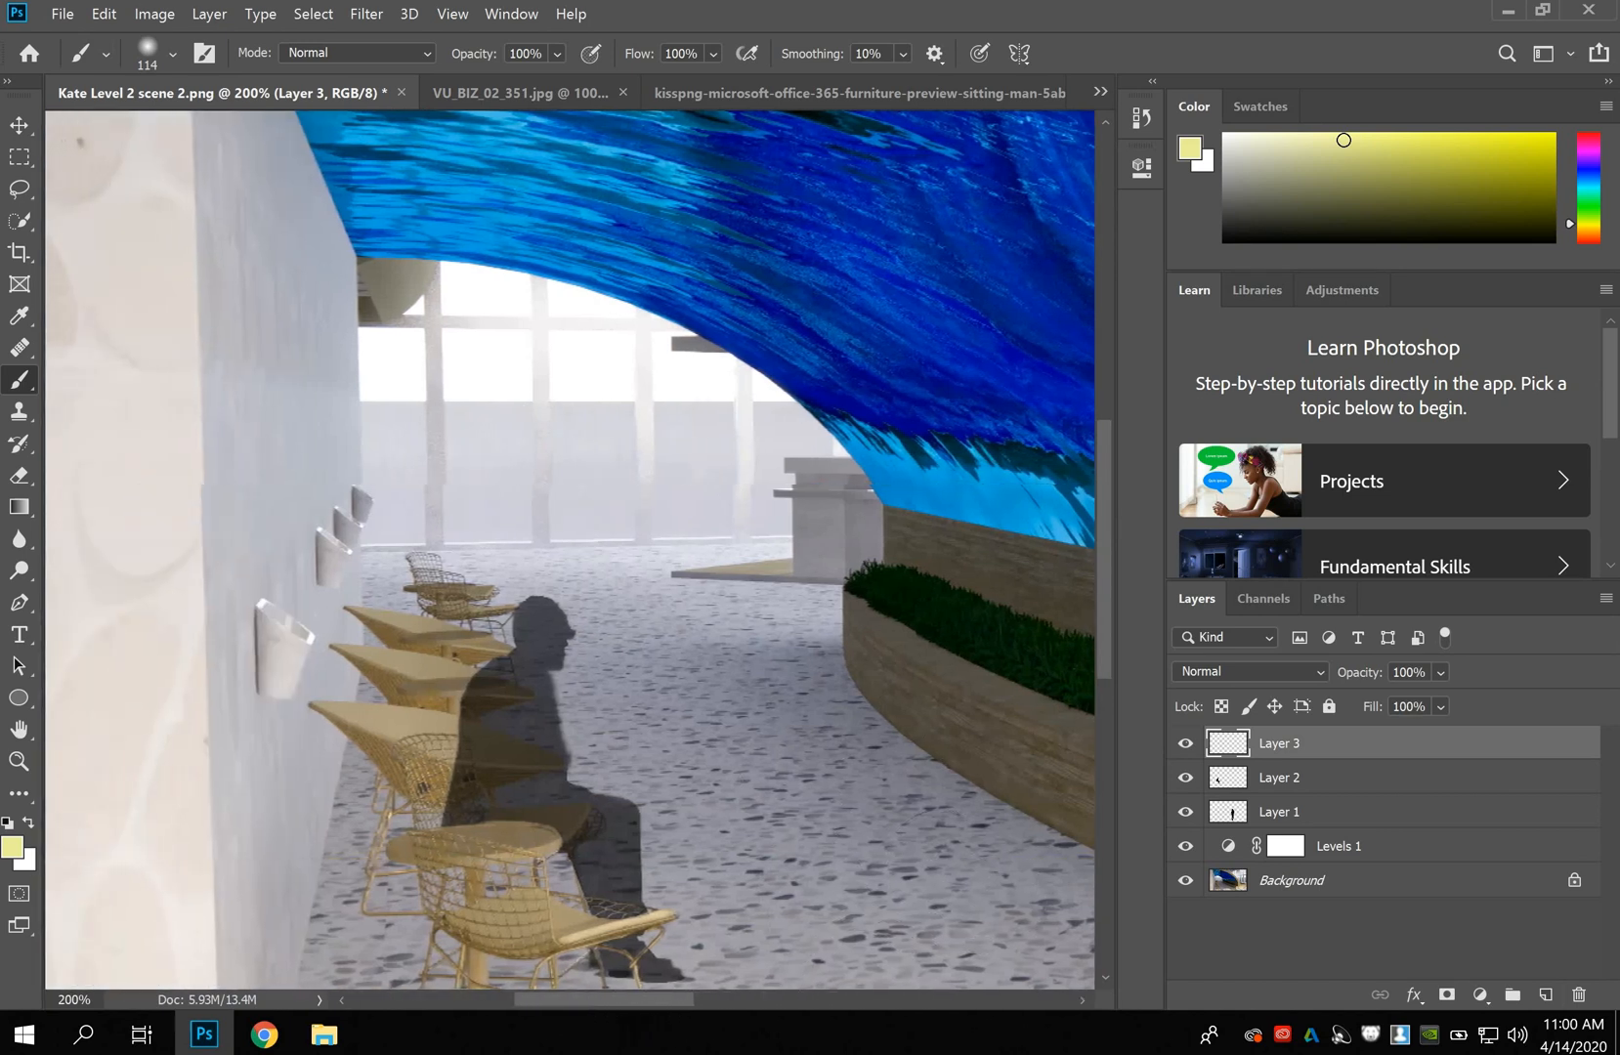
pyautogui.click(172, 53)
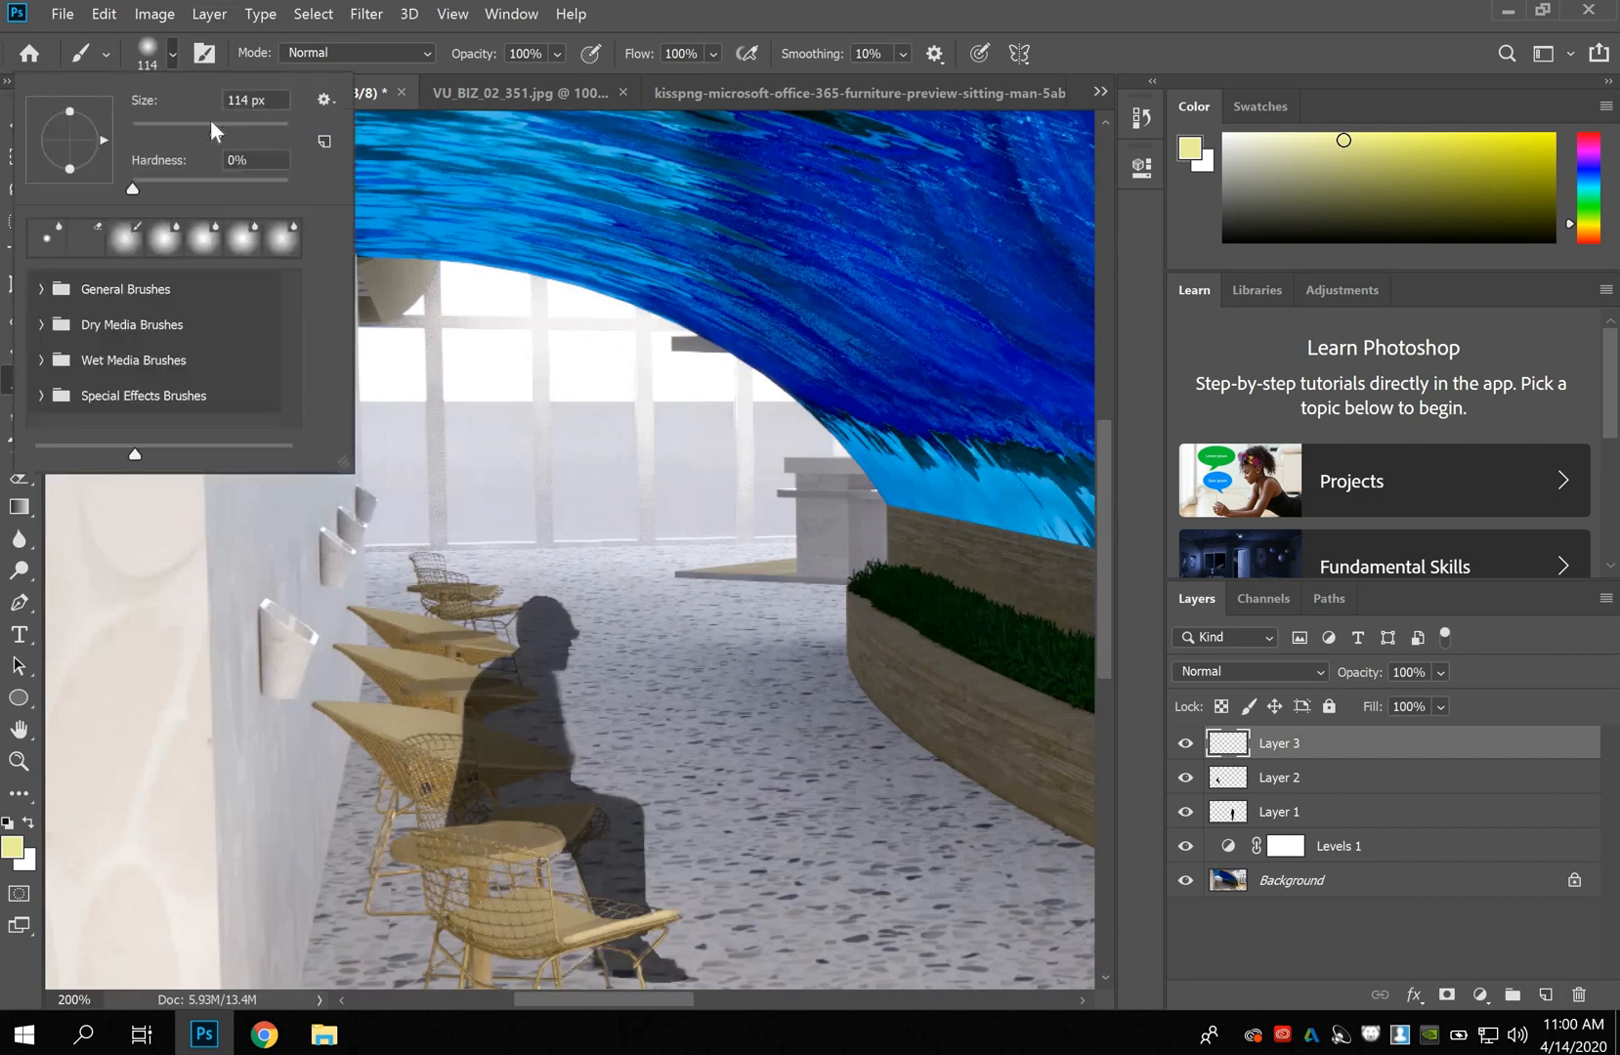
pyautogui.click(164, 122)
pyautogui.click(295, 615)
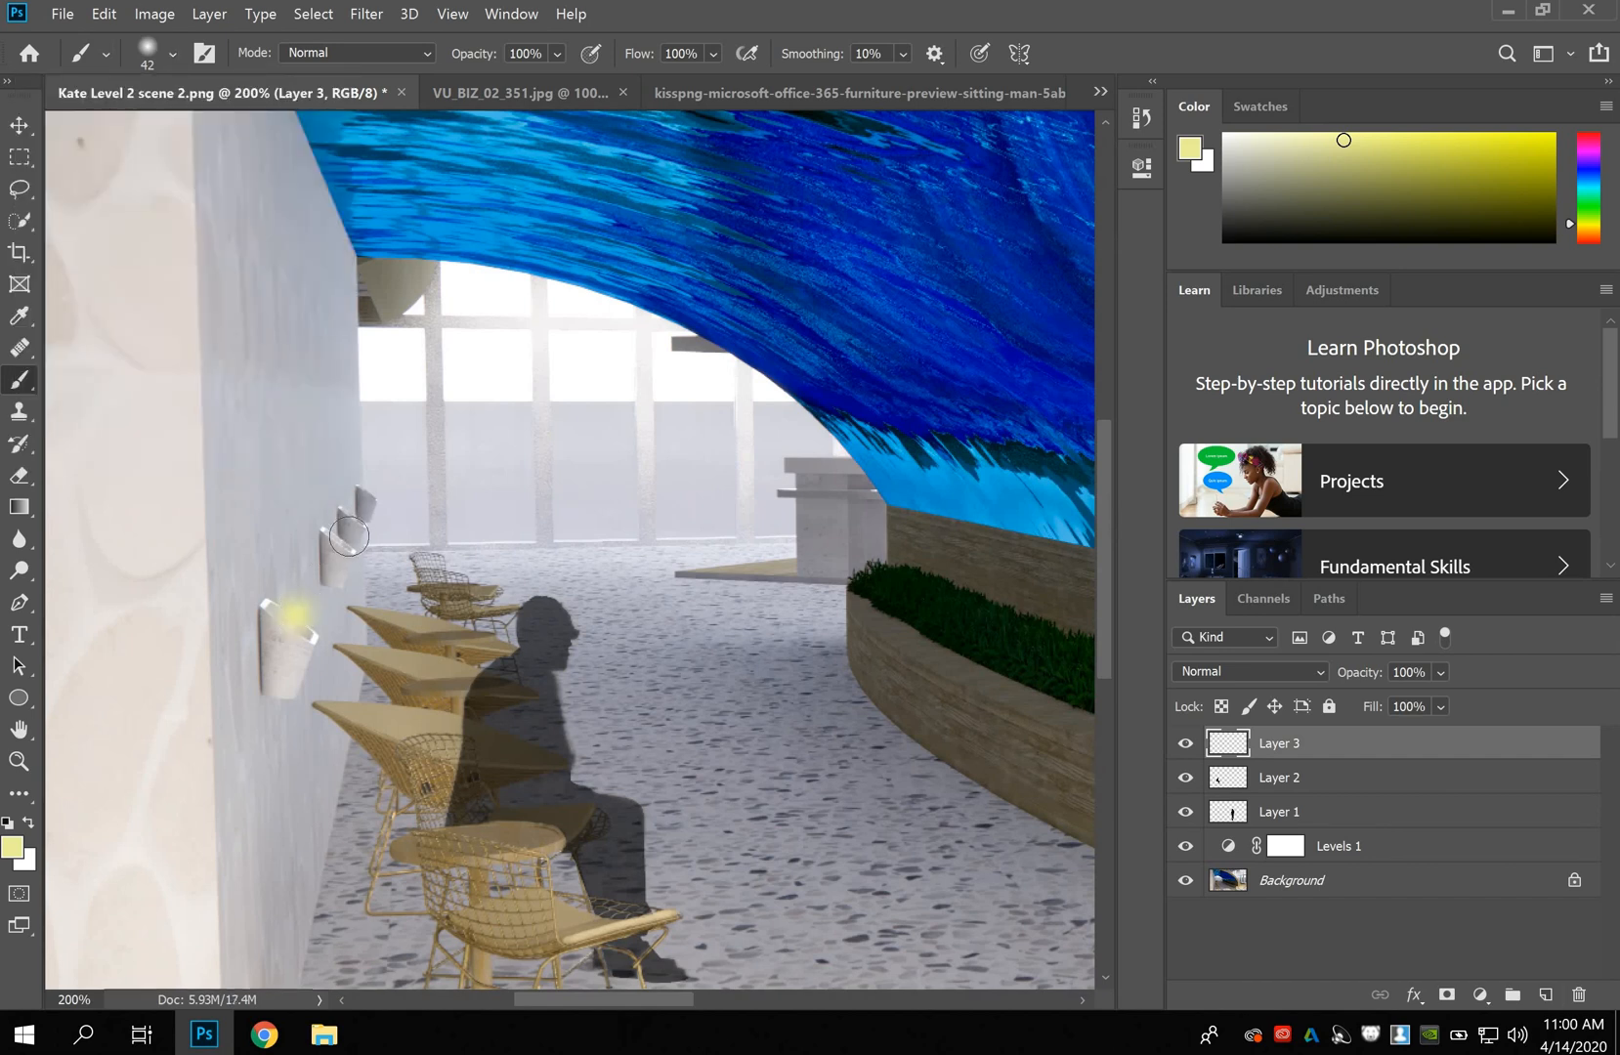
# Reduce the brush to 21 px and paint a soft yellow glow on each of the three farther wall sconces.
pyautogui.click(172, 52)
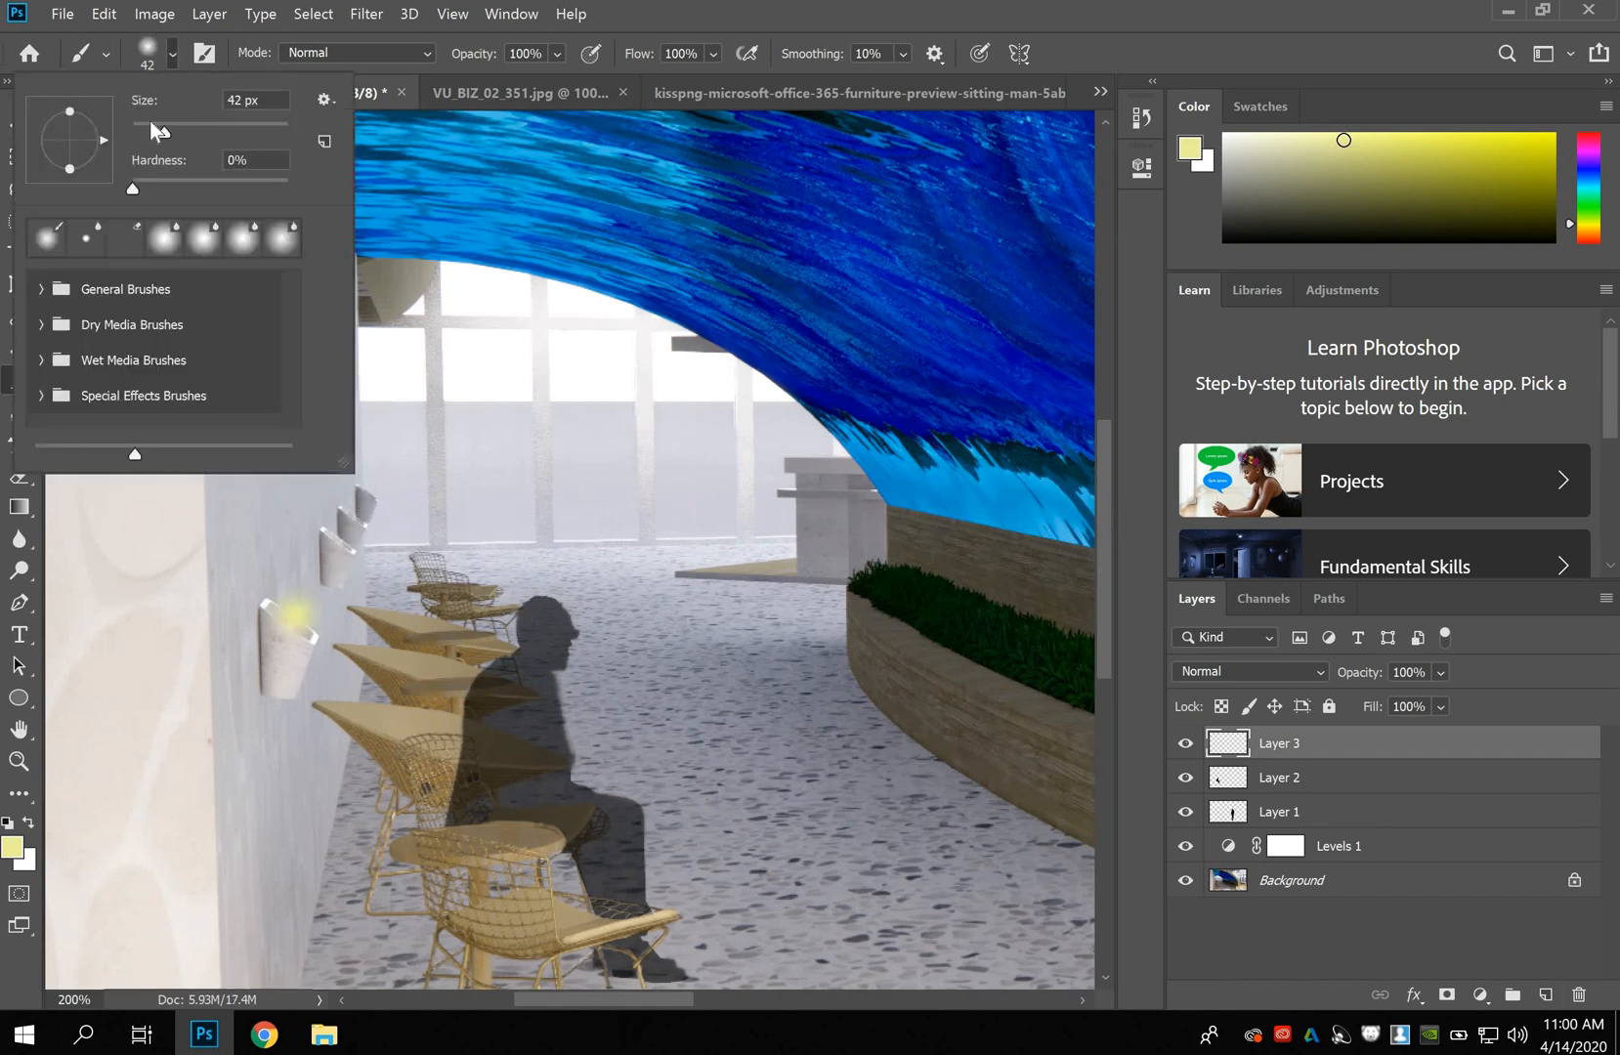
pyautogui.click(148, 123)
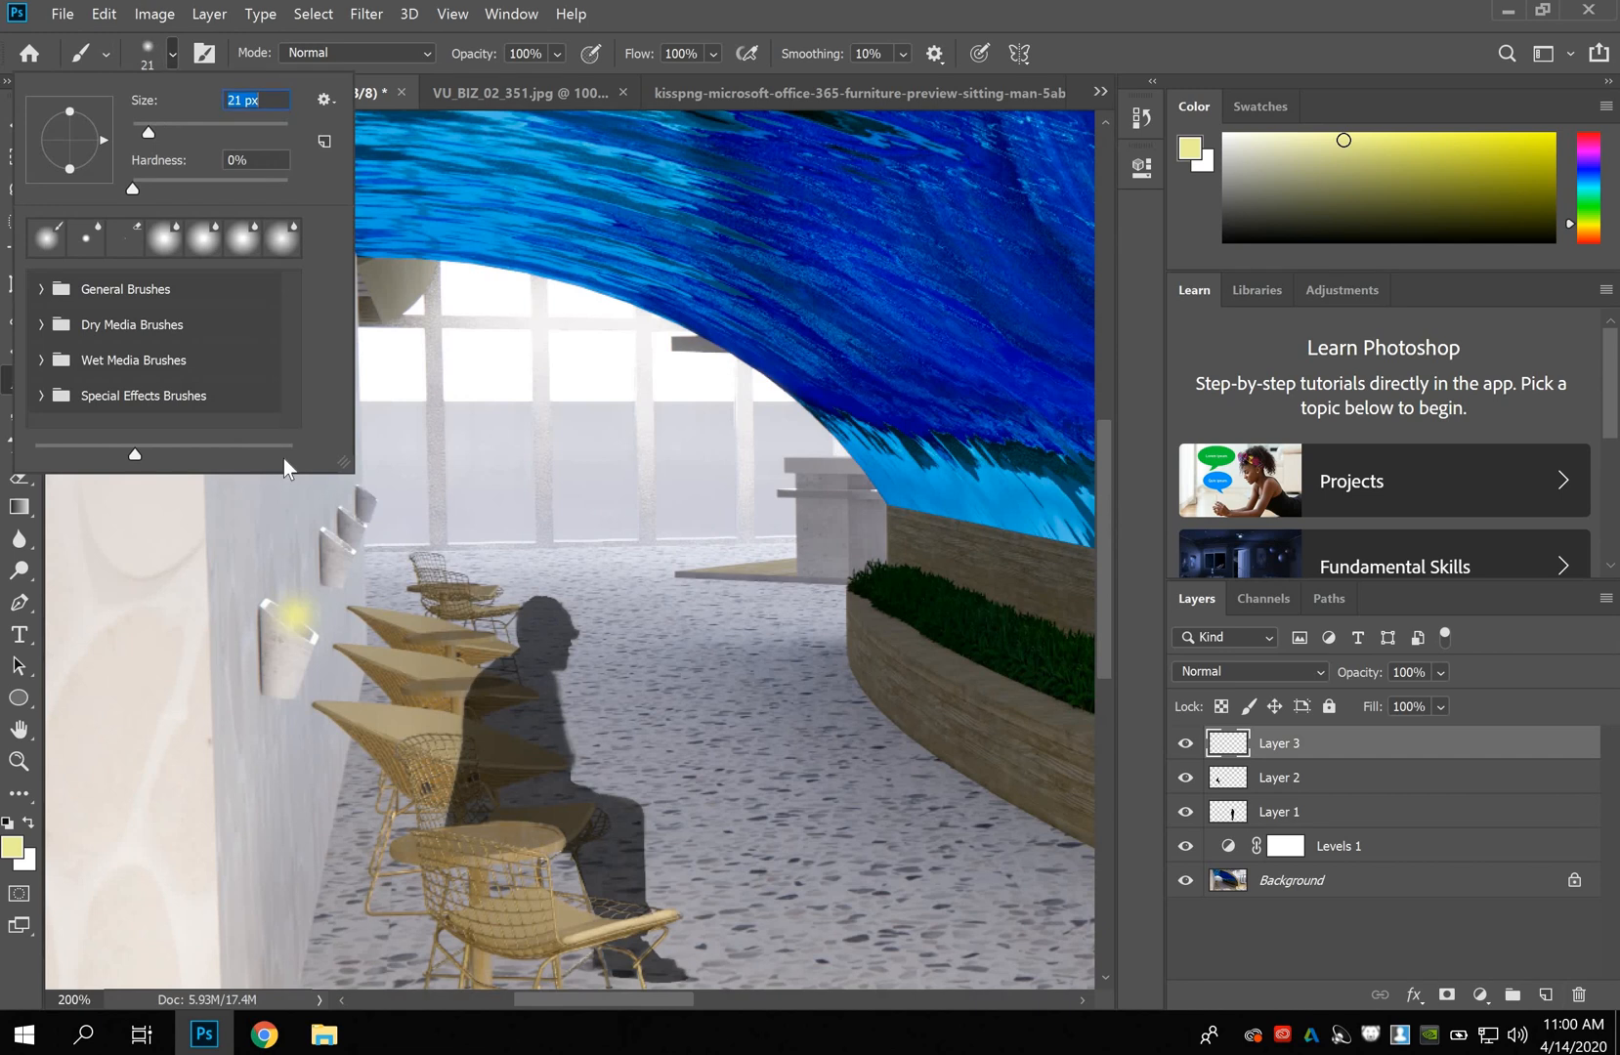
pyautogui.click(339, 535)
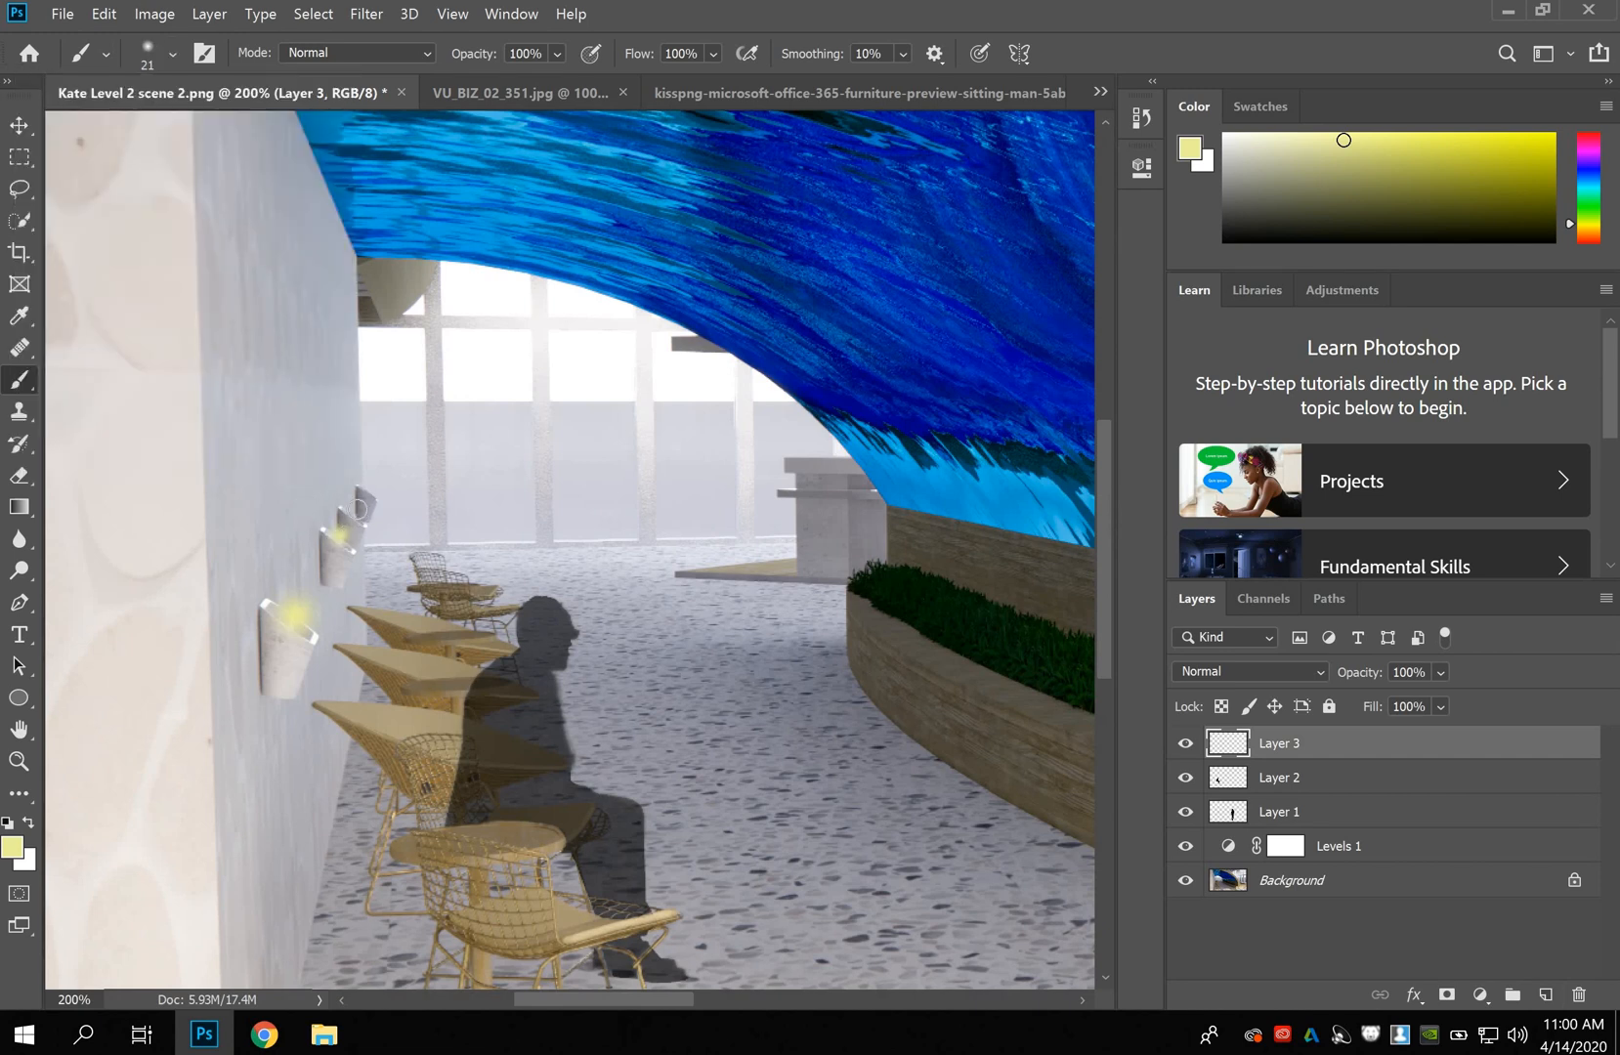
pyautogui.click(356, 509)
pyautogui.click(372, 488)
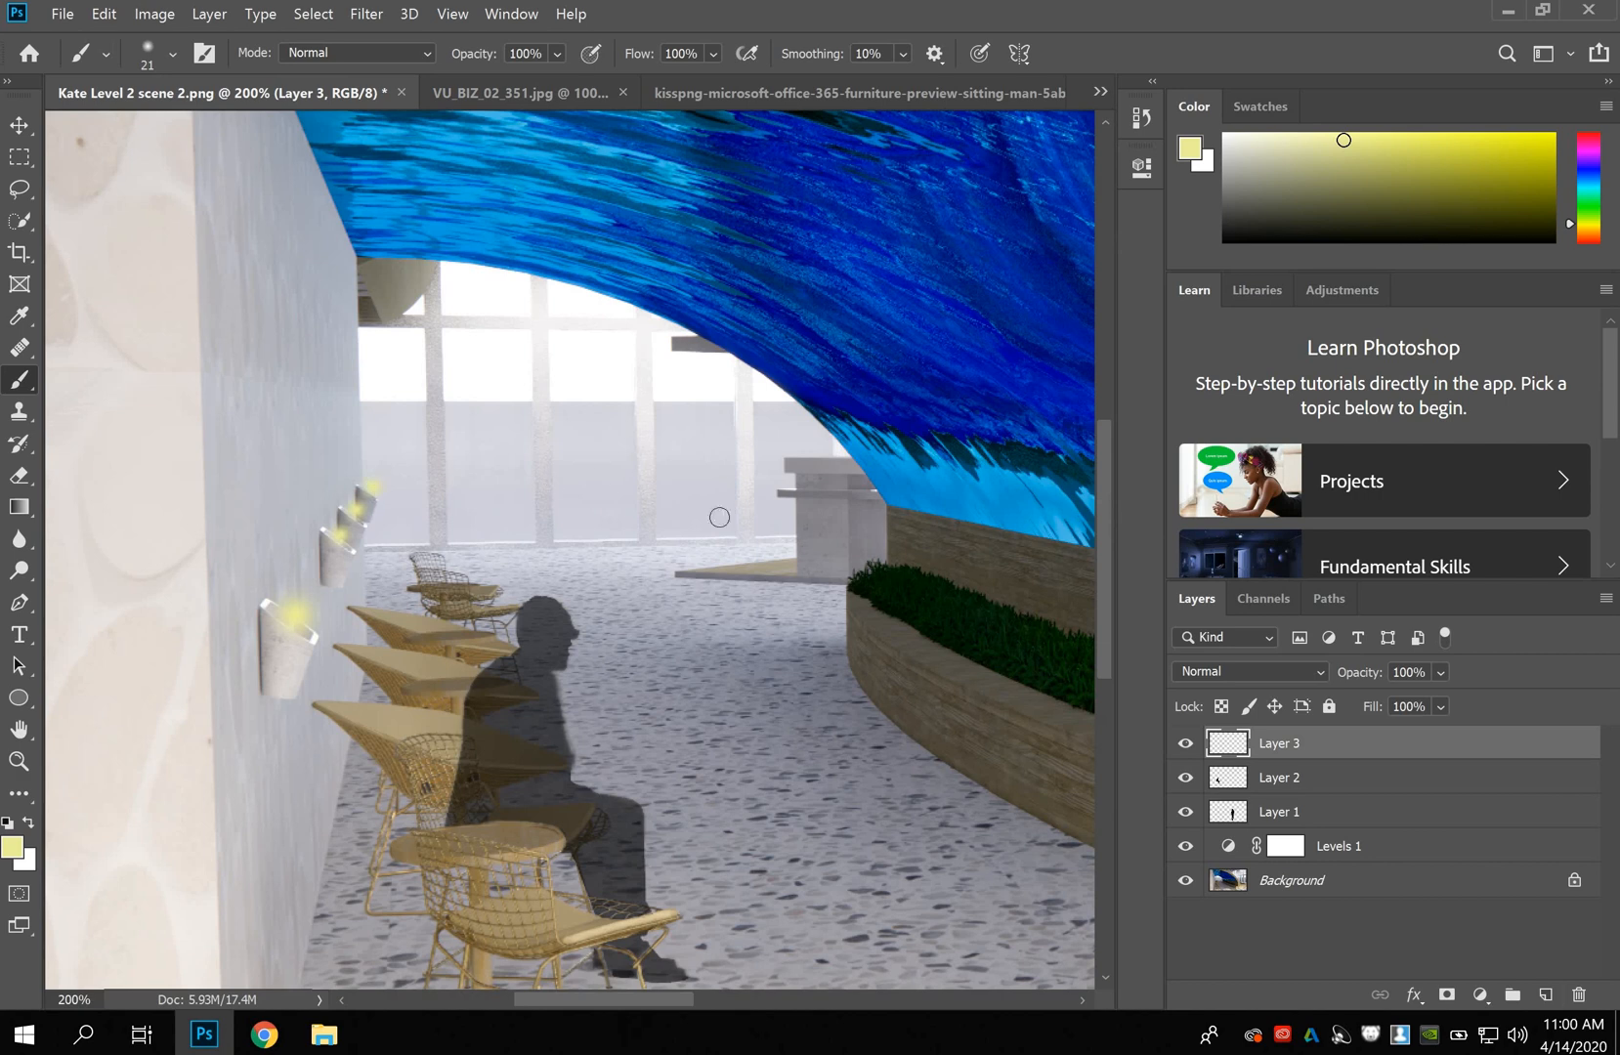
# Lower the opacity of the glow layer to 63% and switch to the Move tool to check the whole rendering.
pyautogui.click(1441, 673)
pyautogui.moveTo(1505, 700); pyautogui.dragTo(1463, 700)
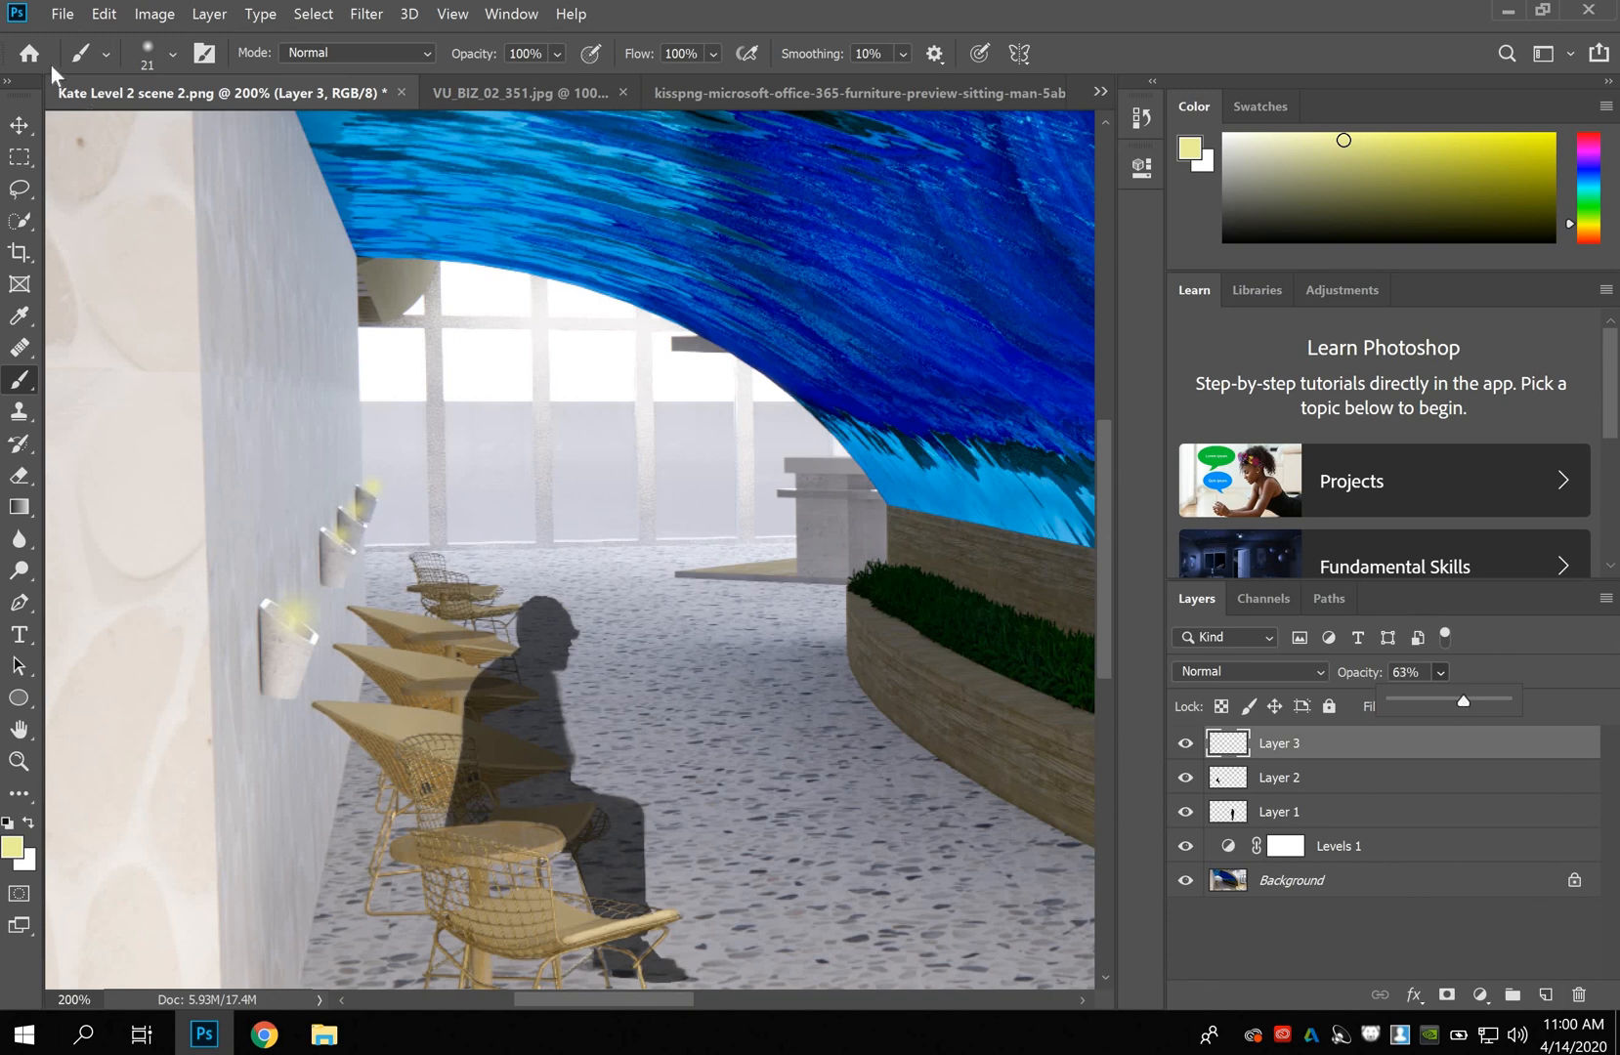
pyautogui.click(18, 125)
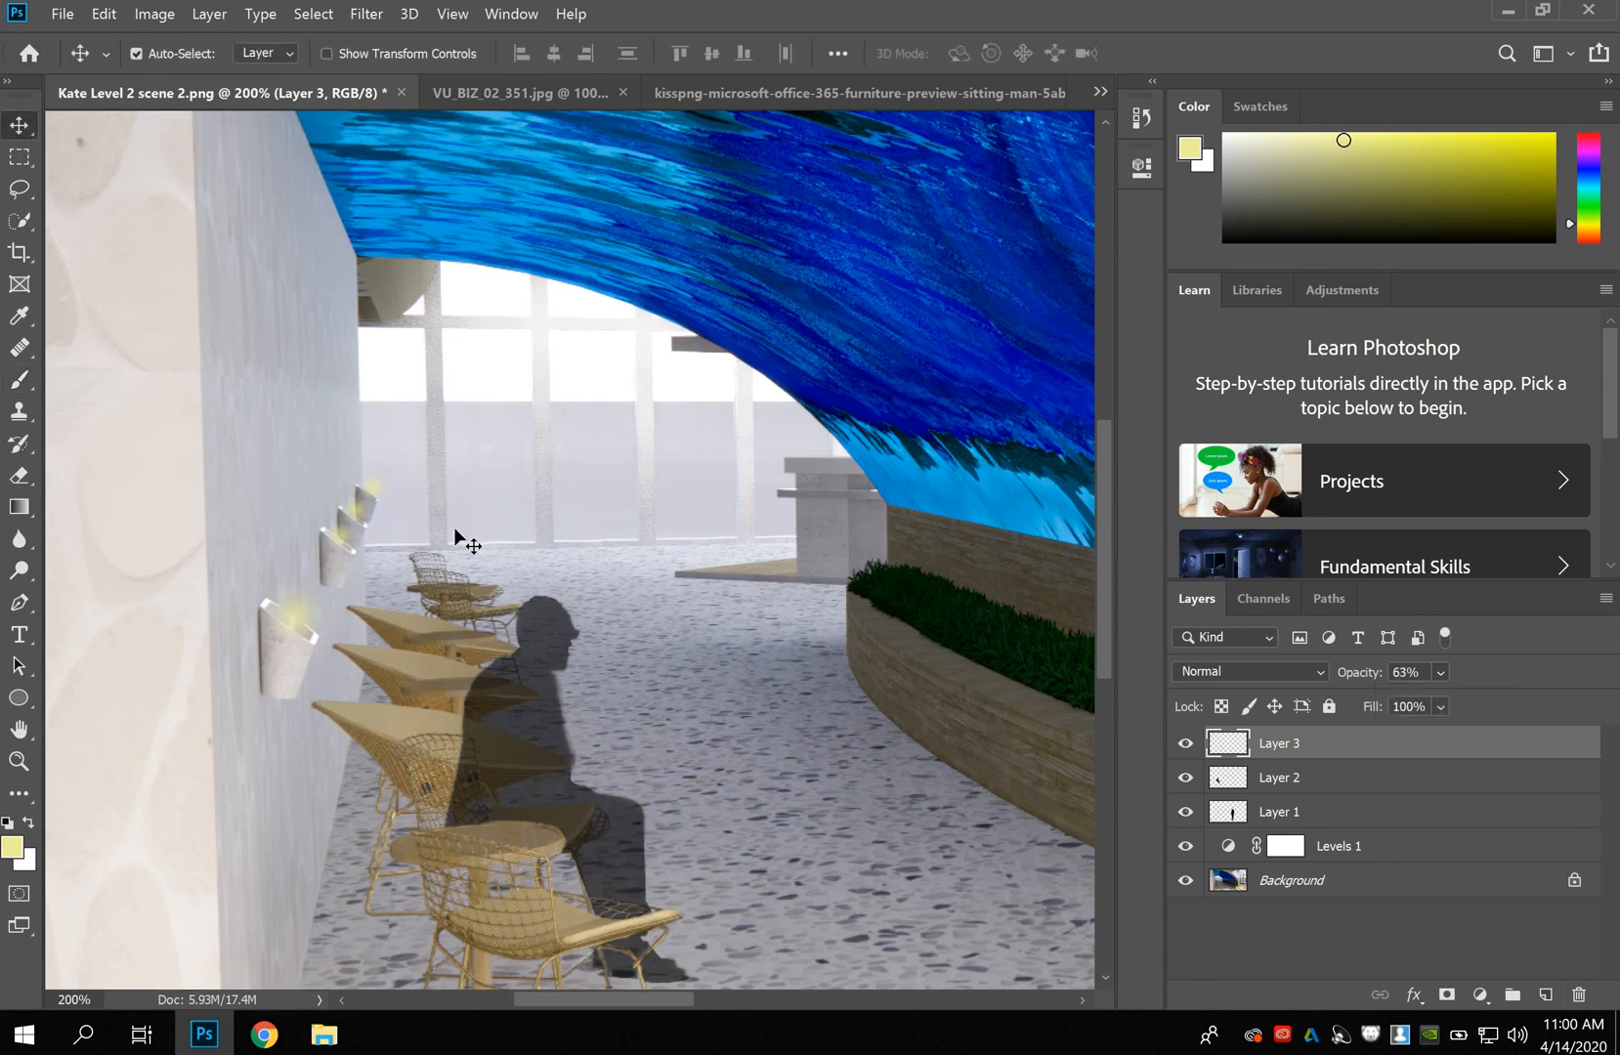
pyautogui.hotkey('ctrl', '-')
pyautogui.hotkey('ctrl', '-')
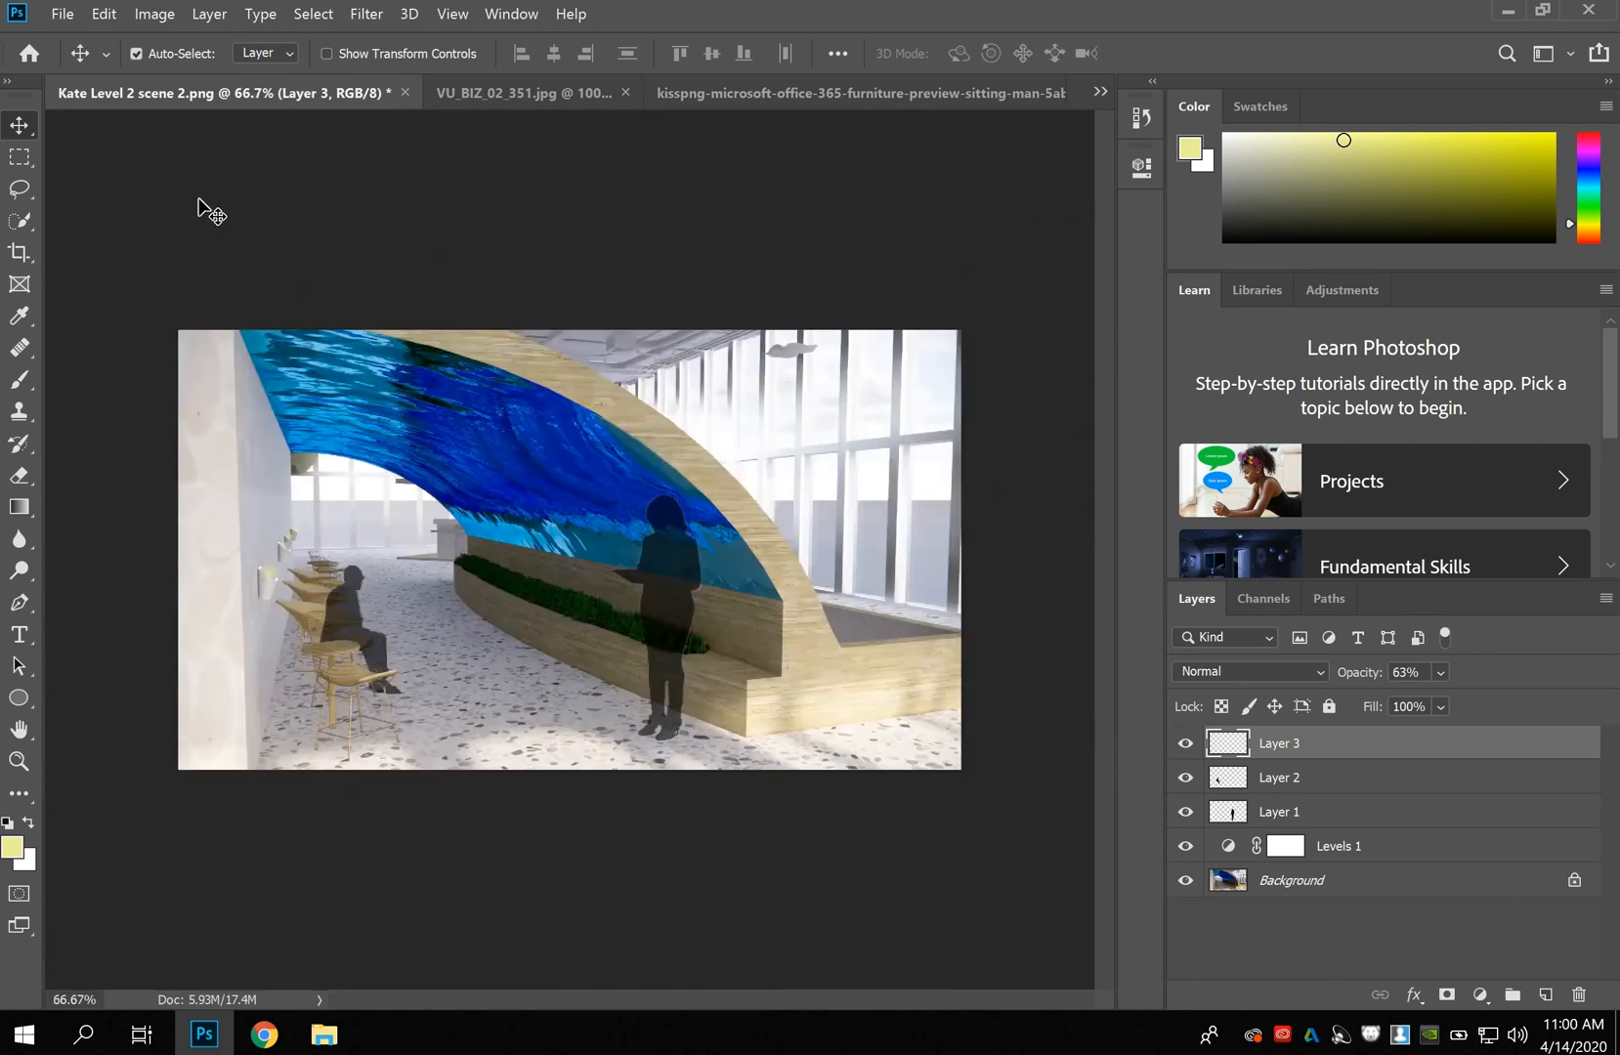